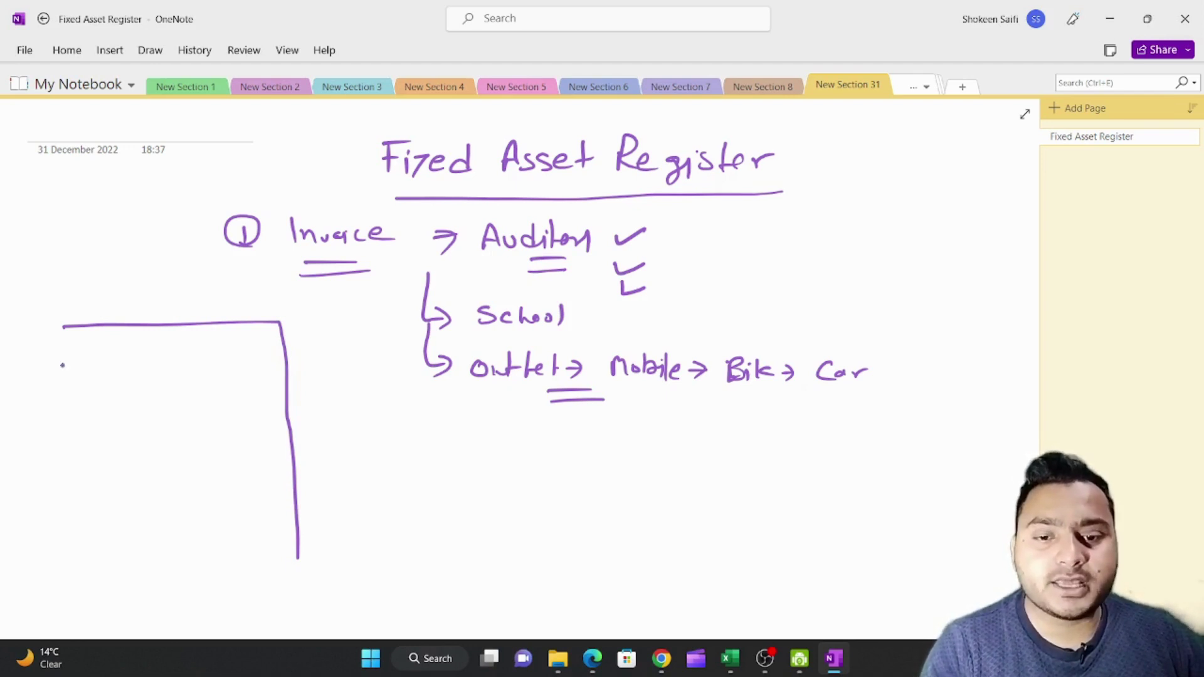
Handwrite the journal entry "Computer Dr. To Supplier" inside the bracket on the note page, and circle and tick "Computer Dr."
{"action": "mouse_move", "coordinate": [64, 343]}
{"action": "left_mouse_down"}
{"action": "mouse_move", "coordinate": [68, 374]}
{"action": "mouse_move", "coordinate": [96, 369]}
{"action": "mouse_move", "coordinate": [113, 345]}
{"action": "mouse_move", "coordinate": [117, 363]}
{"action": "mouse_move", "coordinate": [218, 357]}
{"action": "left_mouse_up"}
{"action": "mouse_move", "coordinate": [100, 390]}
{"action": "left_mouse_down"}
{"action": "mouse_move", "coordinate": [119, 408]}
{"action": "mouse_move", "coordinate": [235, 394]}
{"action": "left_mouse_up"}
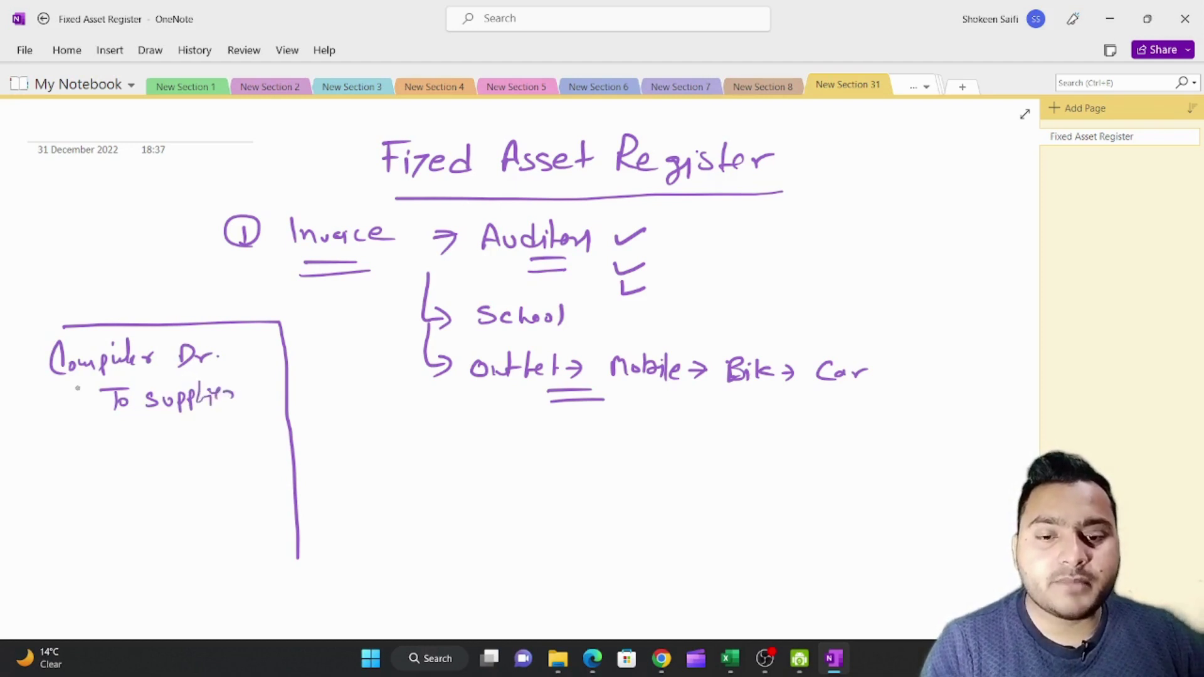
{"action": "mouse_move", "coordinate": [61, 384]}
{"action": "left_mouse_down"}
{"action": "mouse_move", "coordinate": [202, 382]}
{"action": "mouse_move", "coordinate": [25, 355]}
{"action": "mouse_move", "coordinate": [207, 384]}
{"action": "left_mouse_up"}
{"action": "mouse_move", "coordinate": [234, 344]}
{"action": "left_mouse_down"}
{"action": "mouse_move", "coordinate": [240, 354]}
{"action": "mouse_move", "coordinate": [276, 339]}
{"action": "left_mouse_up"}
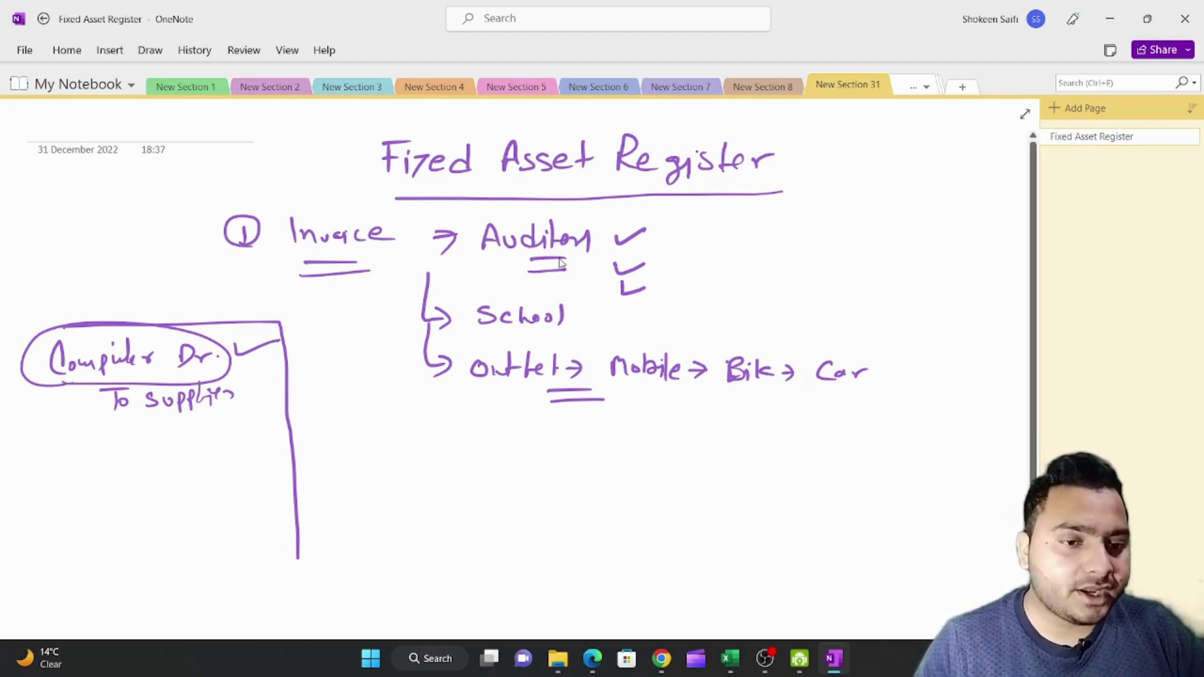
Switch to the Excel asset register and enter 1 as the Sr. No in cell A2
{"action": "scroll", "coordinate": [771, 533], "scroll_direction": "right", "scroll_amount": 3}
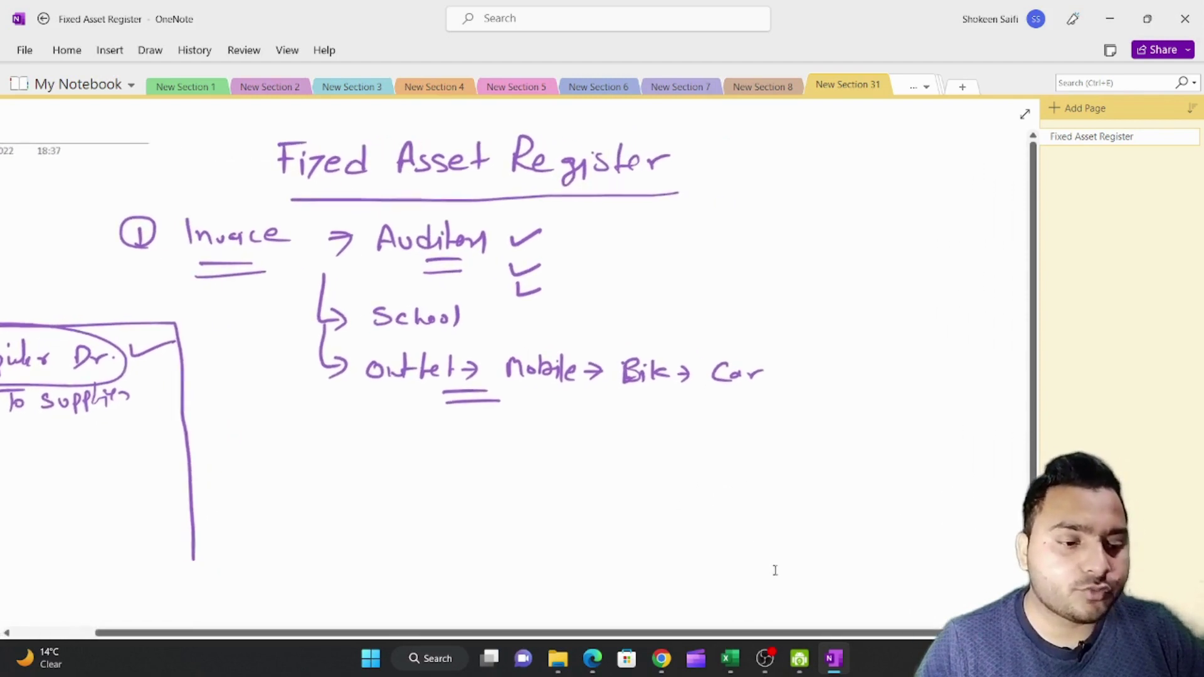
{"action": "left_click", "coordinate": [731, 670]}
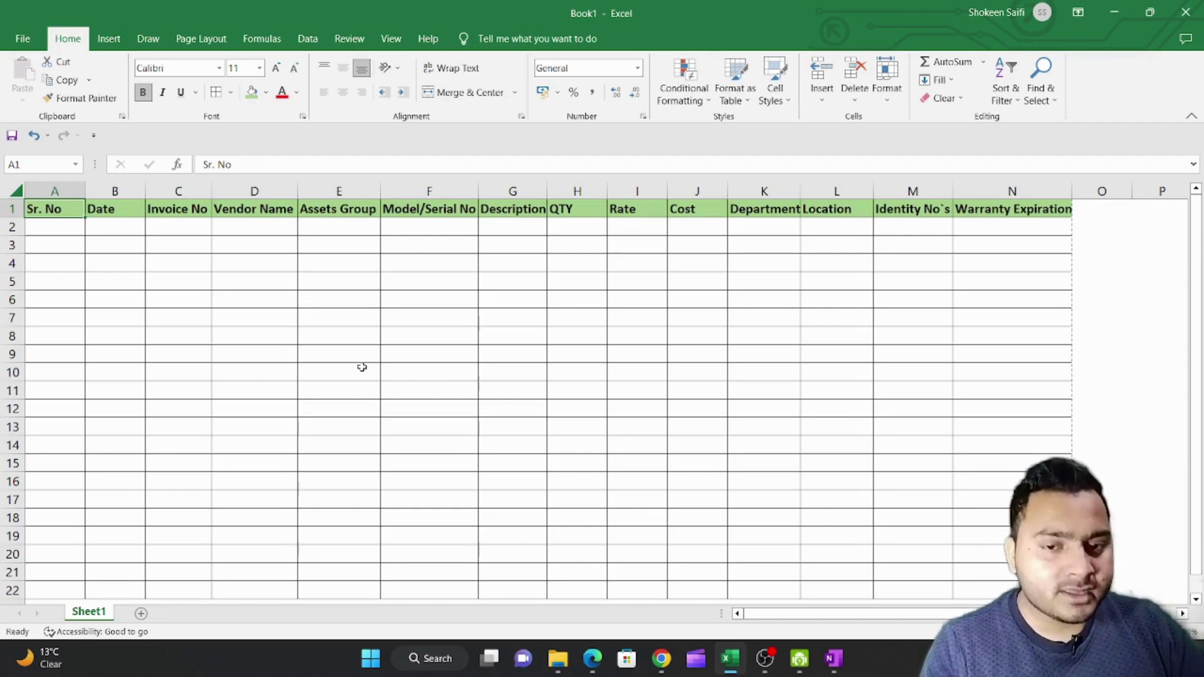
{"action": "left_click", "coordinate": [57, 234]}
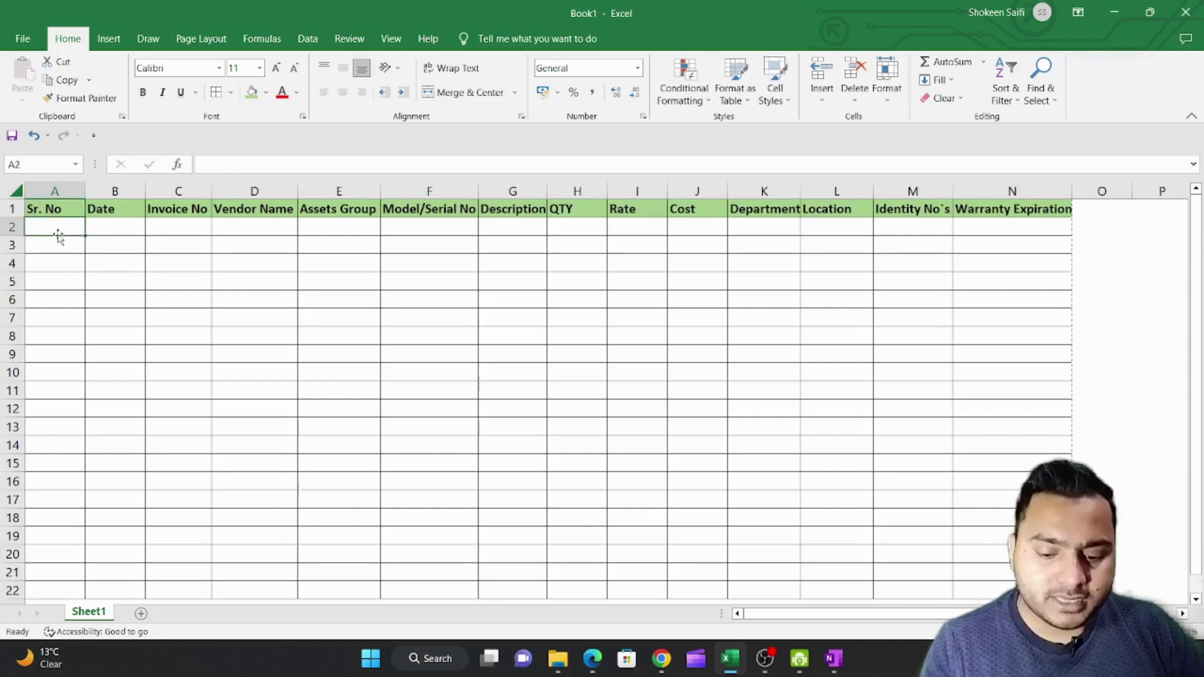
{"action": "type", "text": "1"}
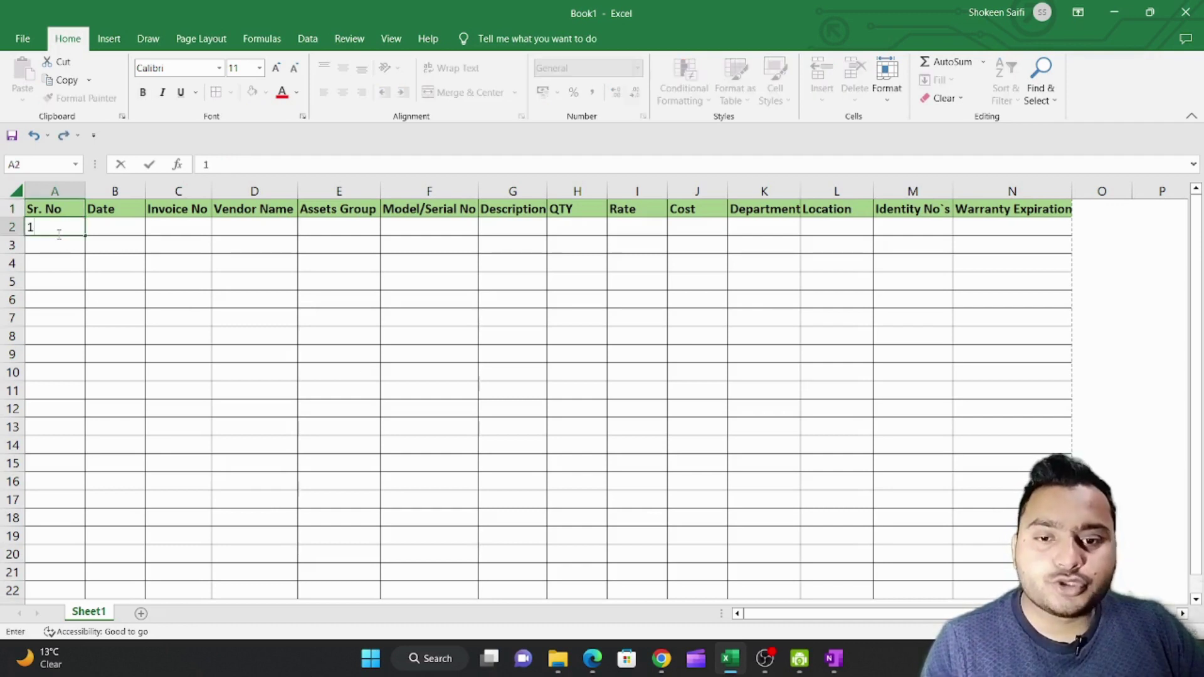
{"action": "key", "text": "Return"}
{"action": "left_click", "coordinate": [59, 228]}
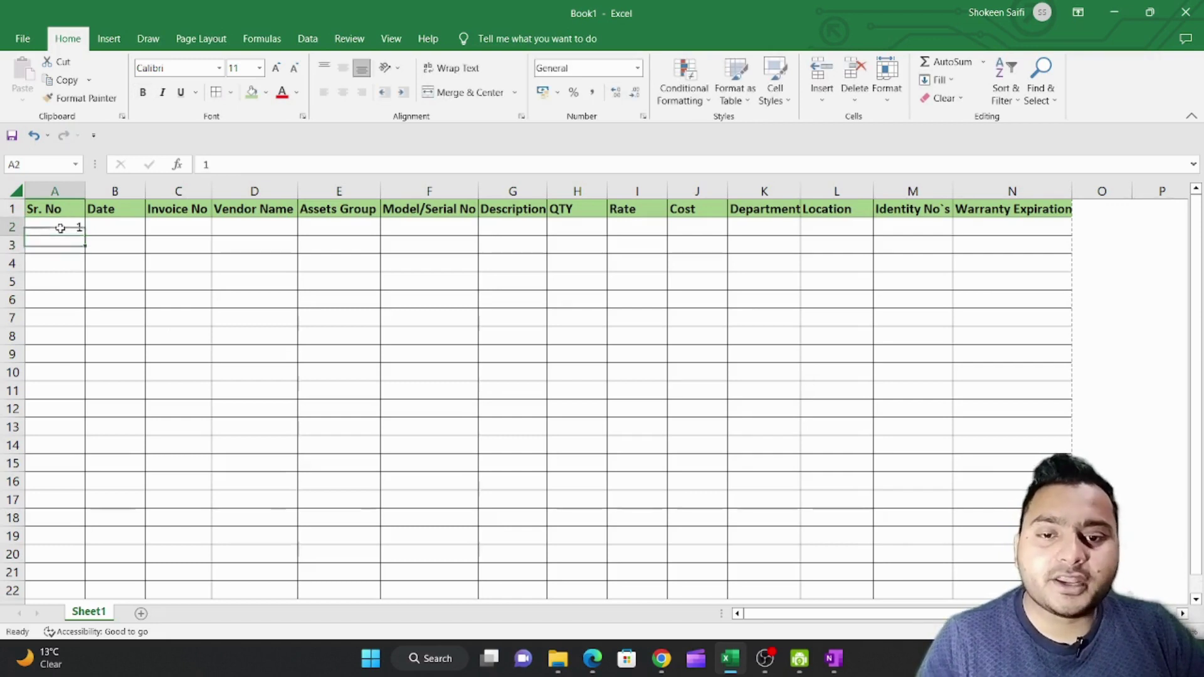
Enter the date 01-05-2022 in cell B2 of the first record
{"action": "left_click", "coordinate": [101, 228]}
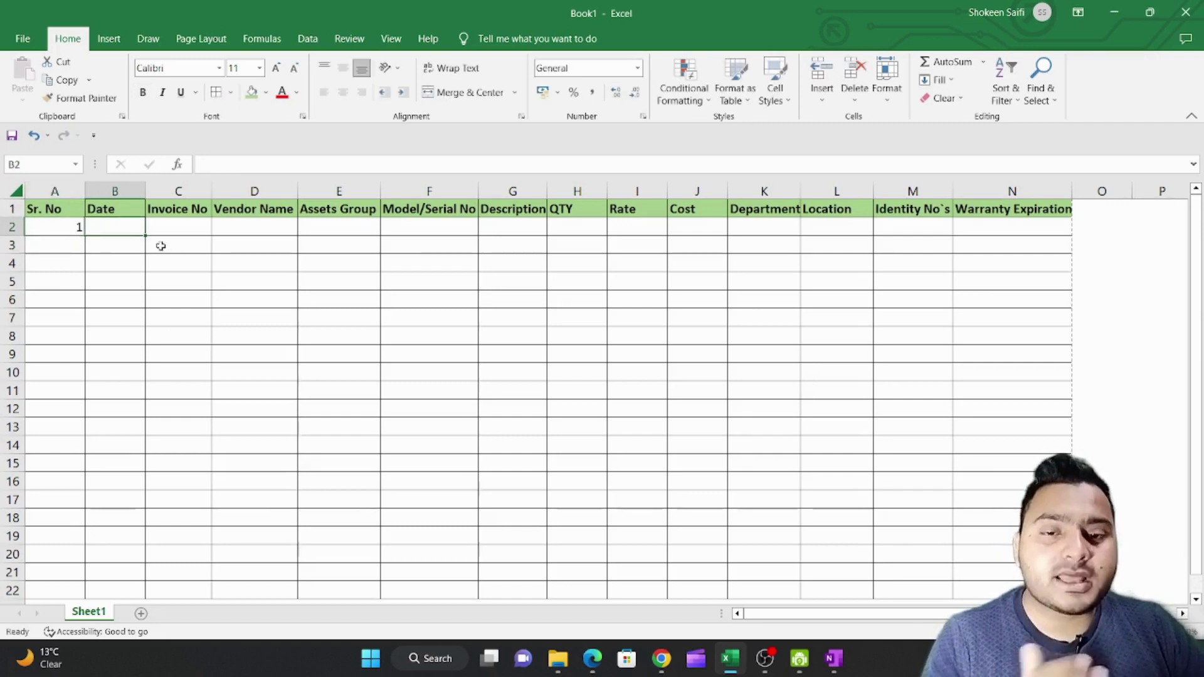
{"action": "type", "text": "01-"}
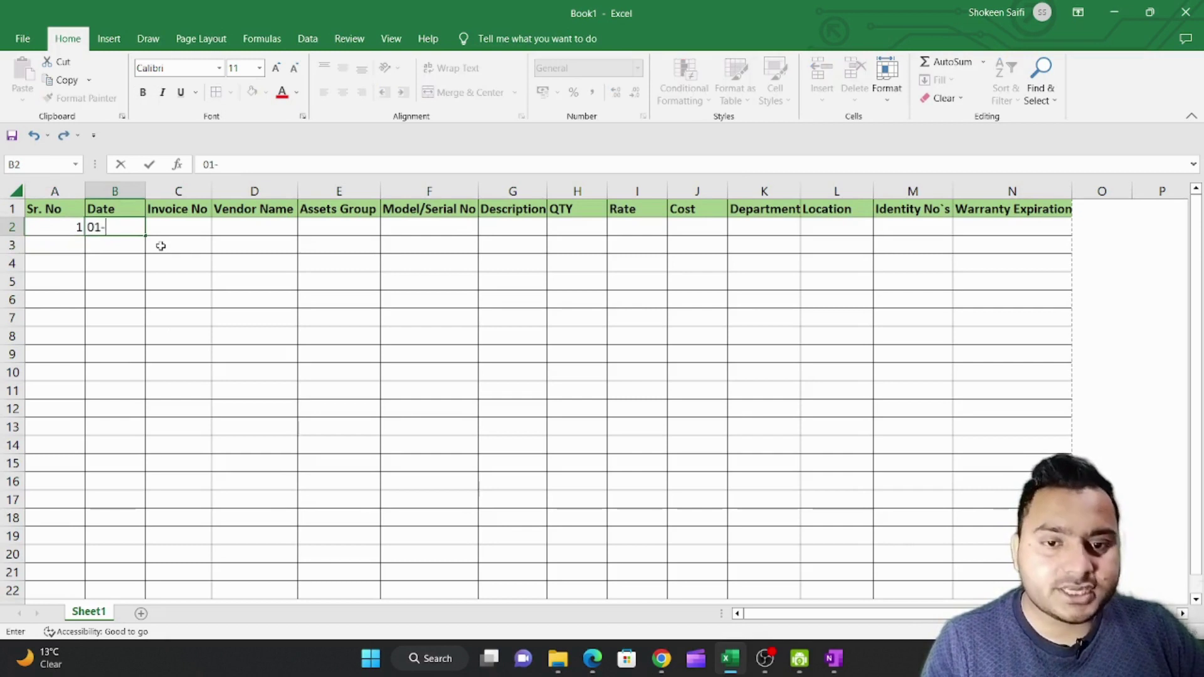
{"action": "type", "text": "05-2022"}
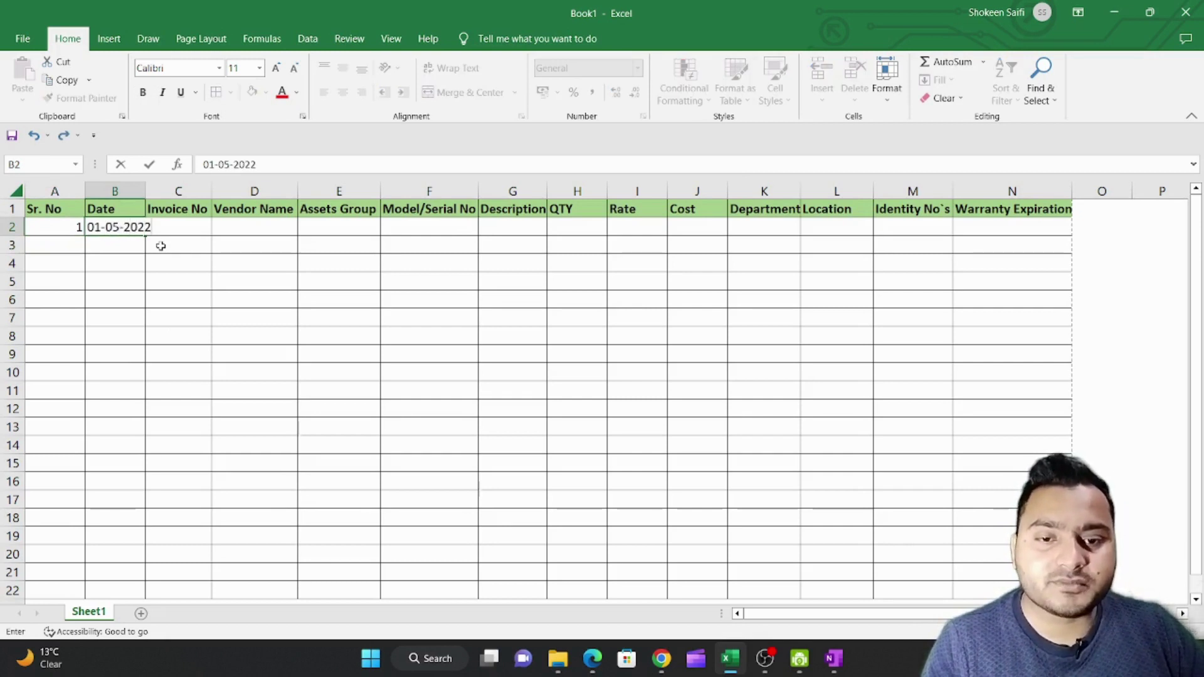
{"action": "key", "text": "Return"}
{"action": "key", "text": "Up"}
{"action": "key", "text": "Right"}
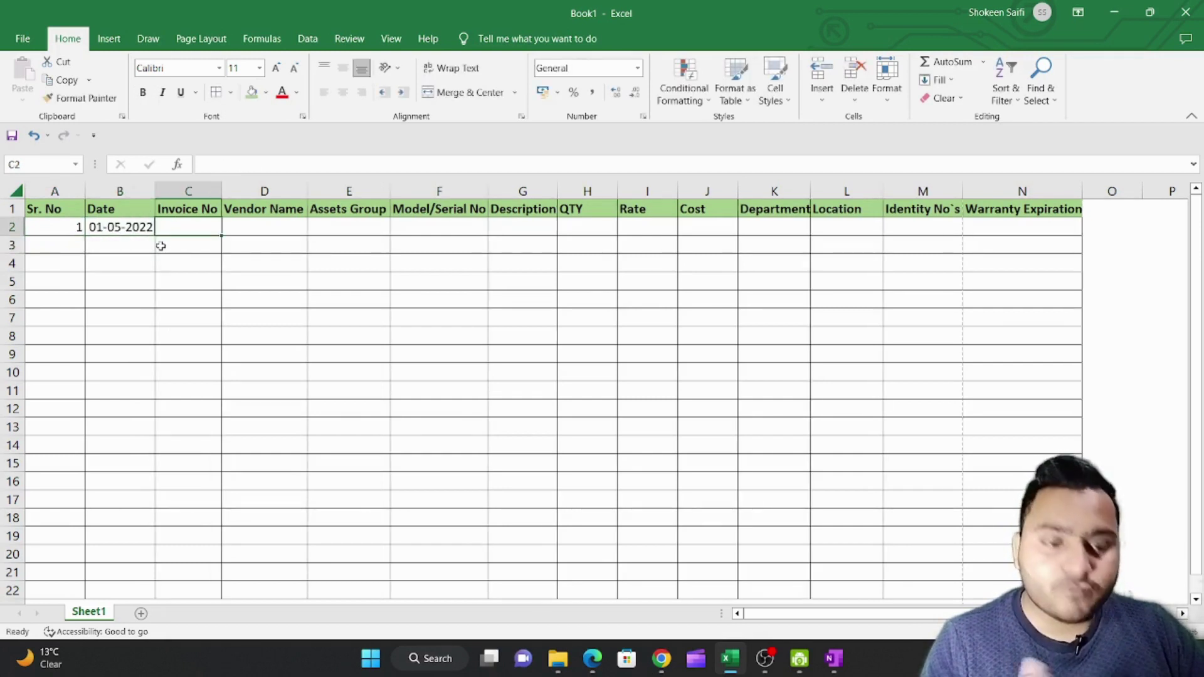
Enter invoice number 001 as text in C2 and HP Ltd as the vendor name in D2
{"action": "type", "text": "'001"}
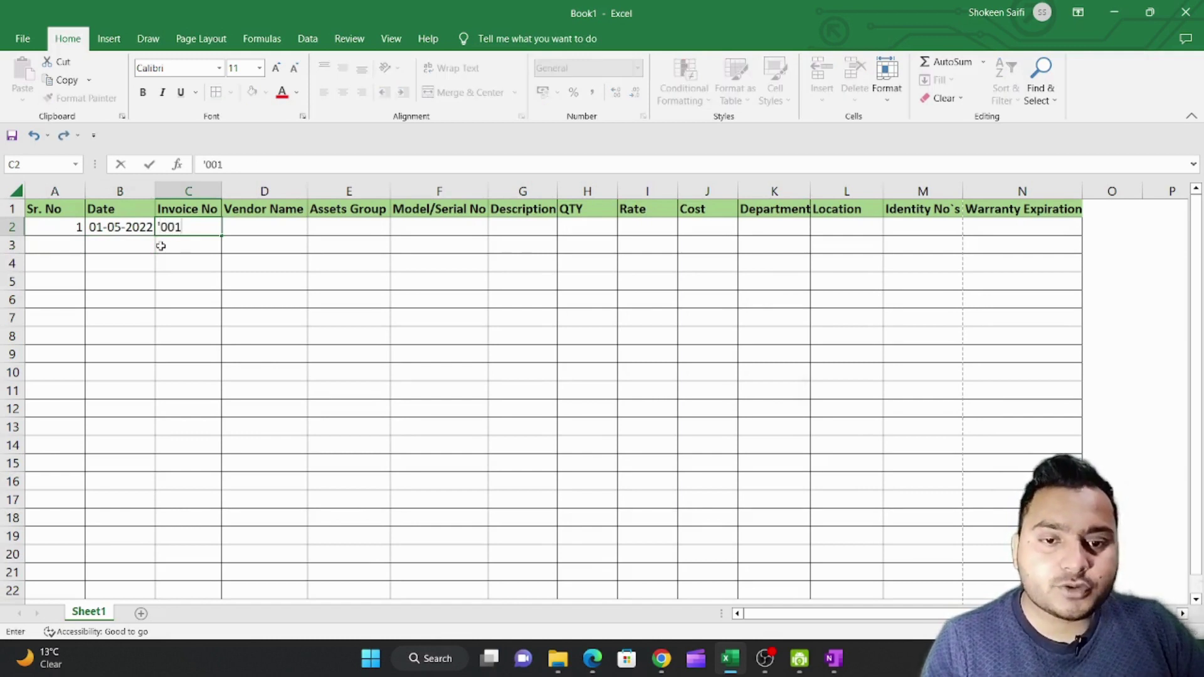
{"action": "key", "text": "Return"}
{"action": "key", "text": "Up"}
{"action": "key", "text": "Right"}
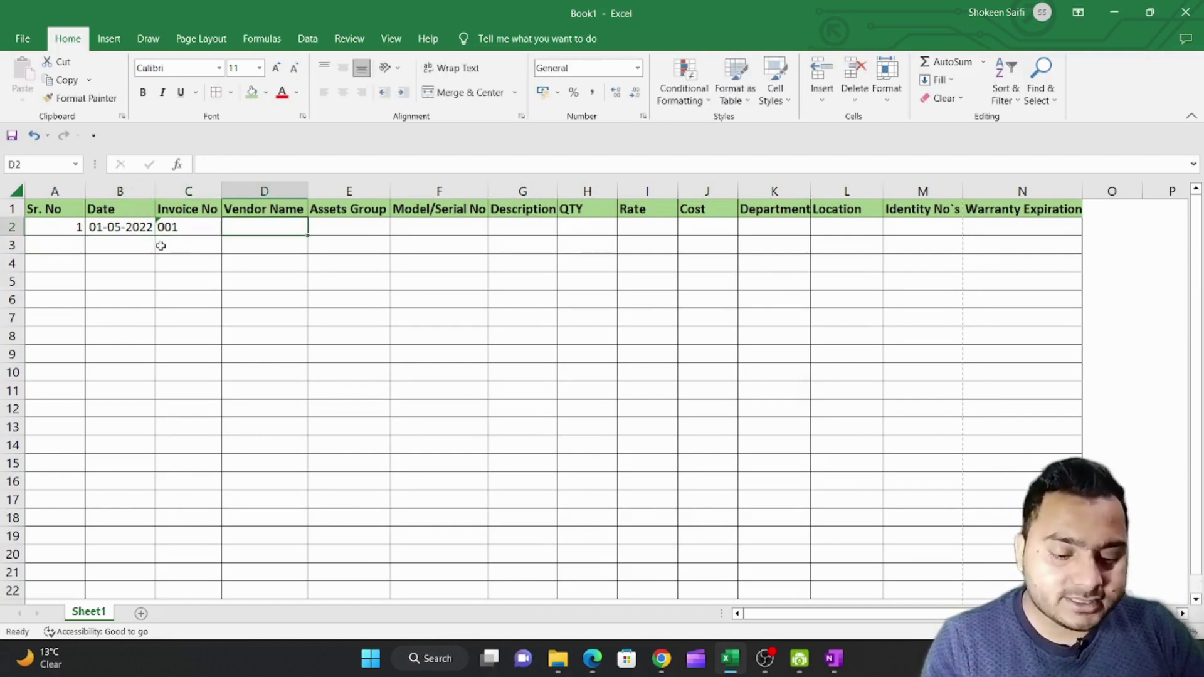
{"action": "type", "text": "HP"}
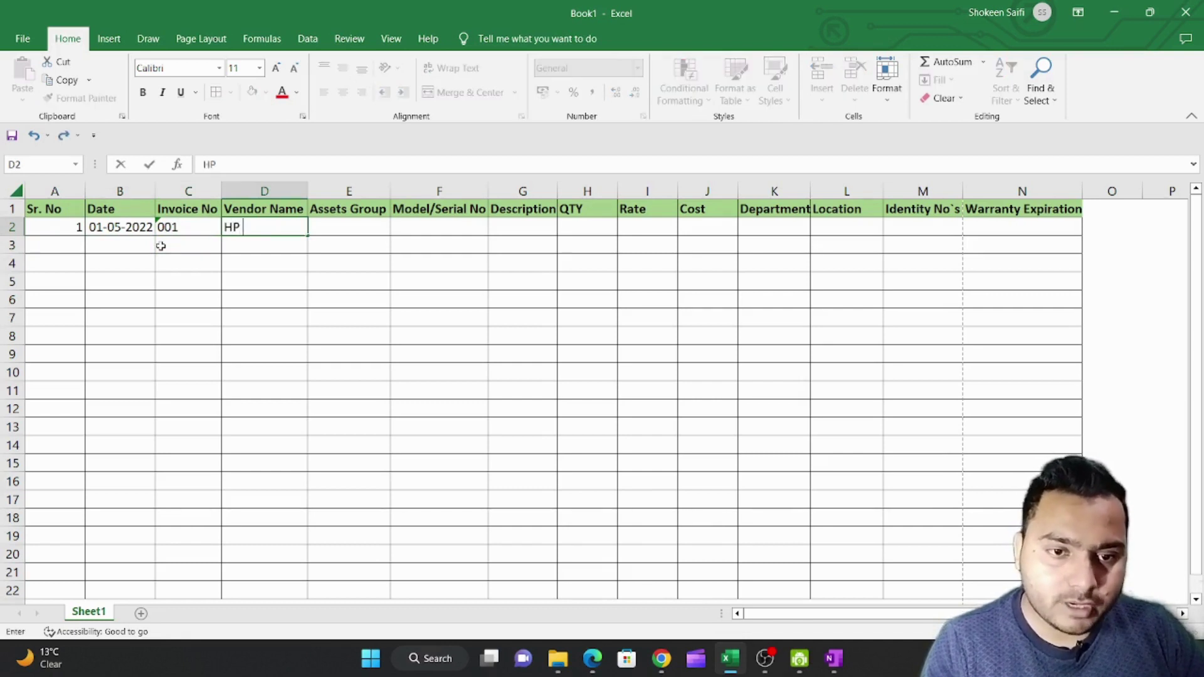
{"action": "type", "text": " Ltd"}
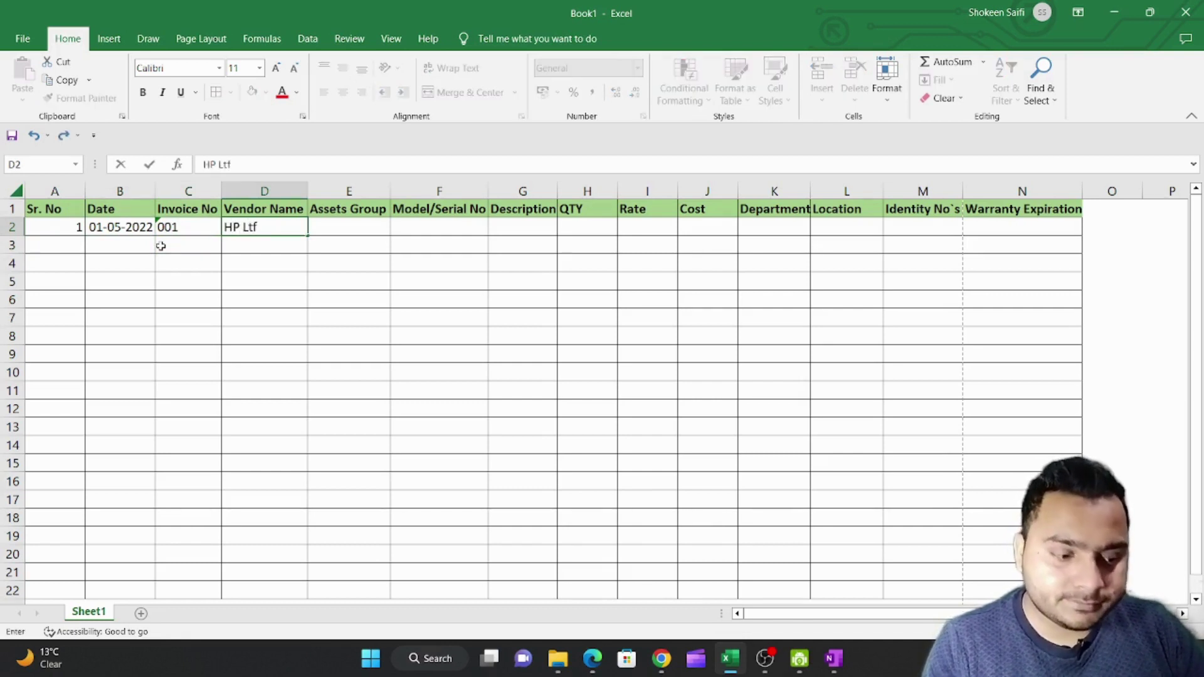
{"action": "key", "text": "Tab"}
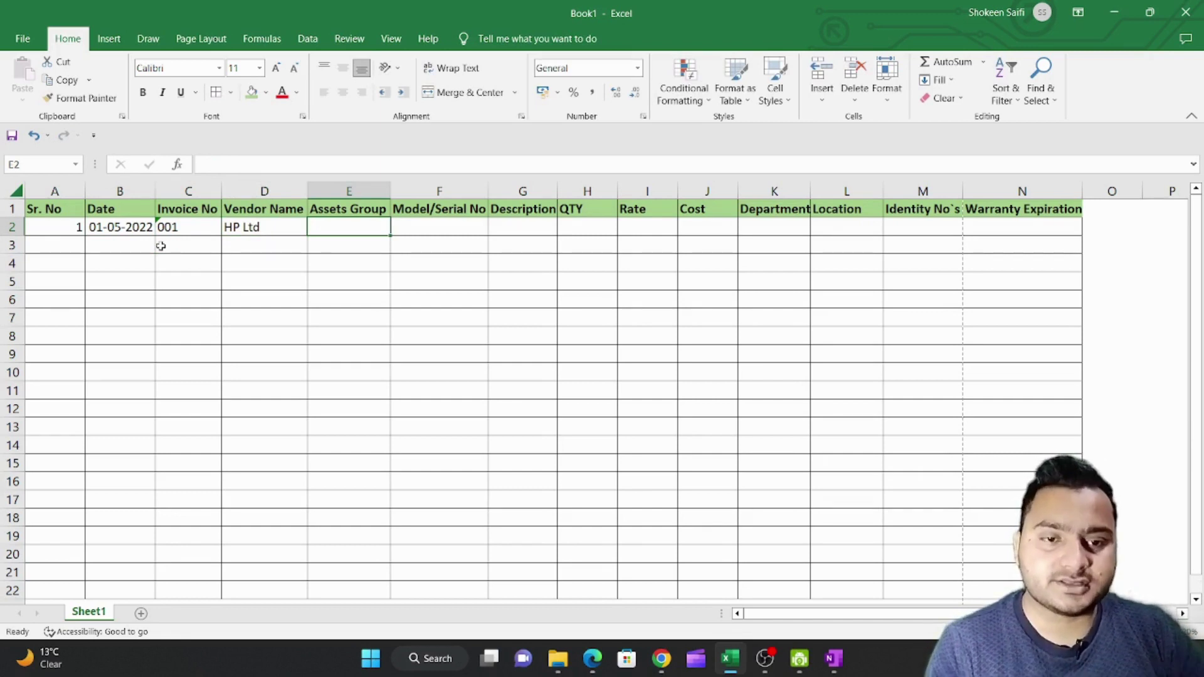
AutoFit the width of the Description column to its header
{"action": "key", "text": "Right"}
{"action": "key", "text": "Right"}
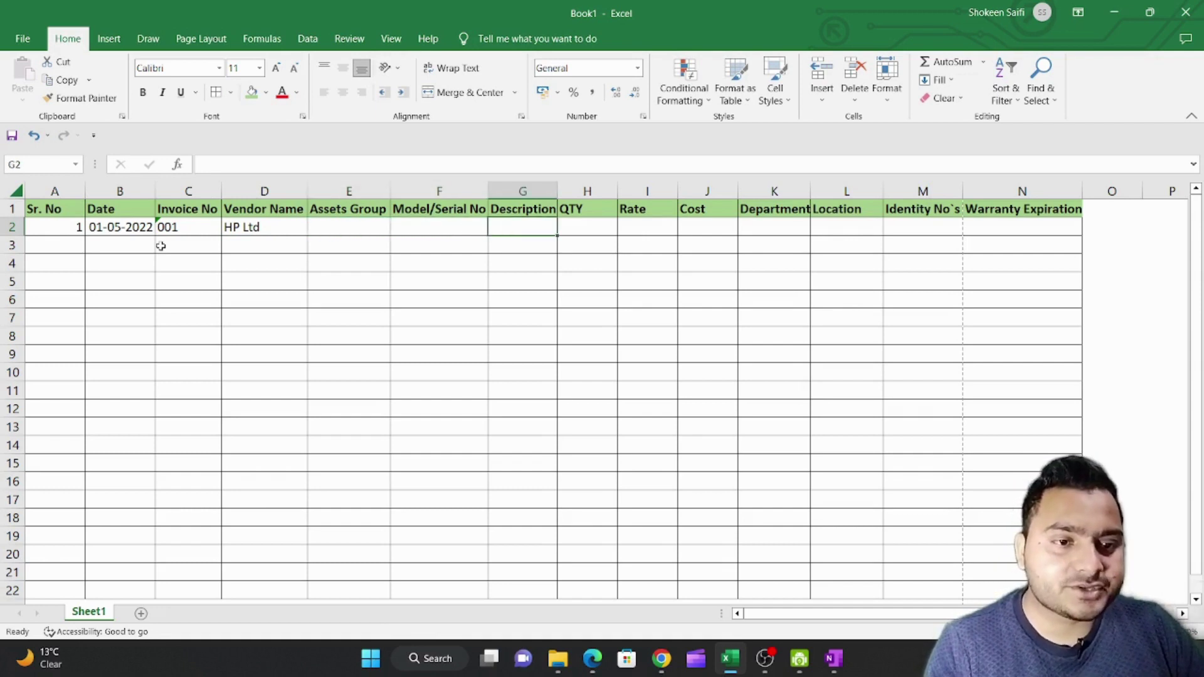
{"action": "key", "text": "Up"}
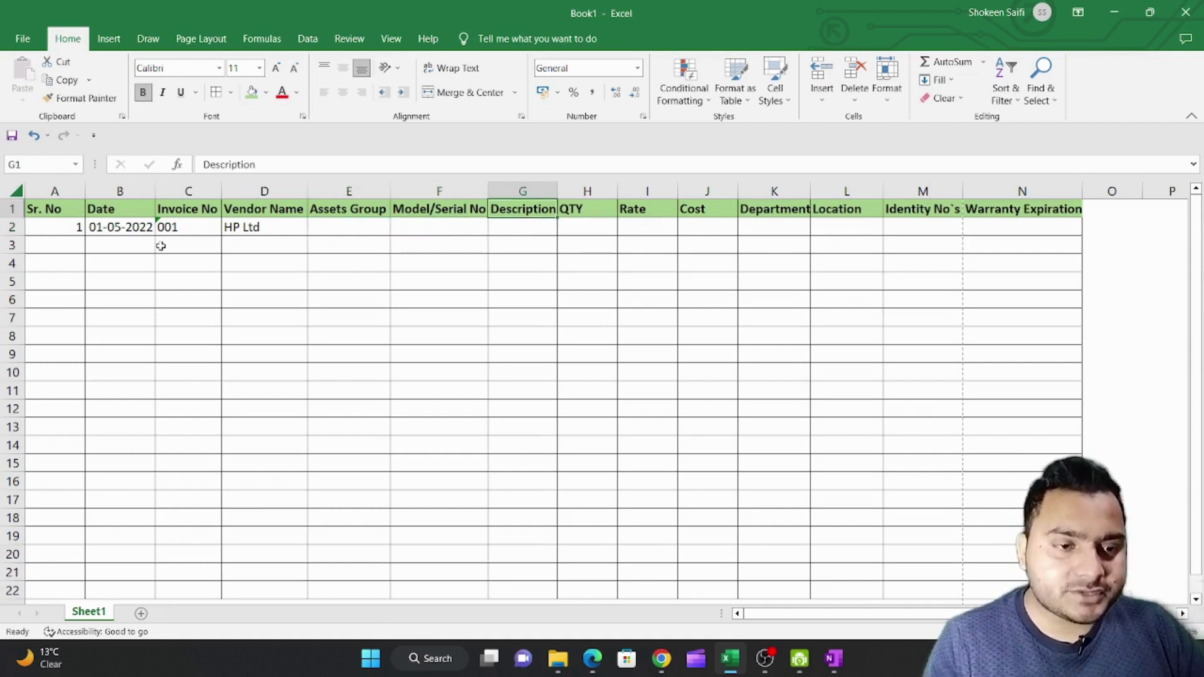
{"action": "key", "text": "alt"}
{"action": "key", "text": "o"}
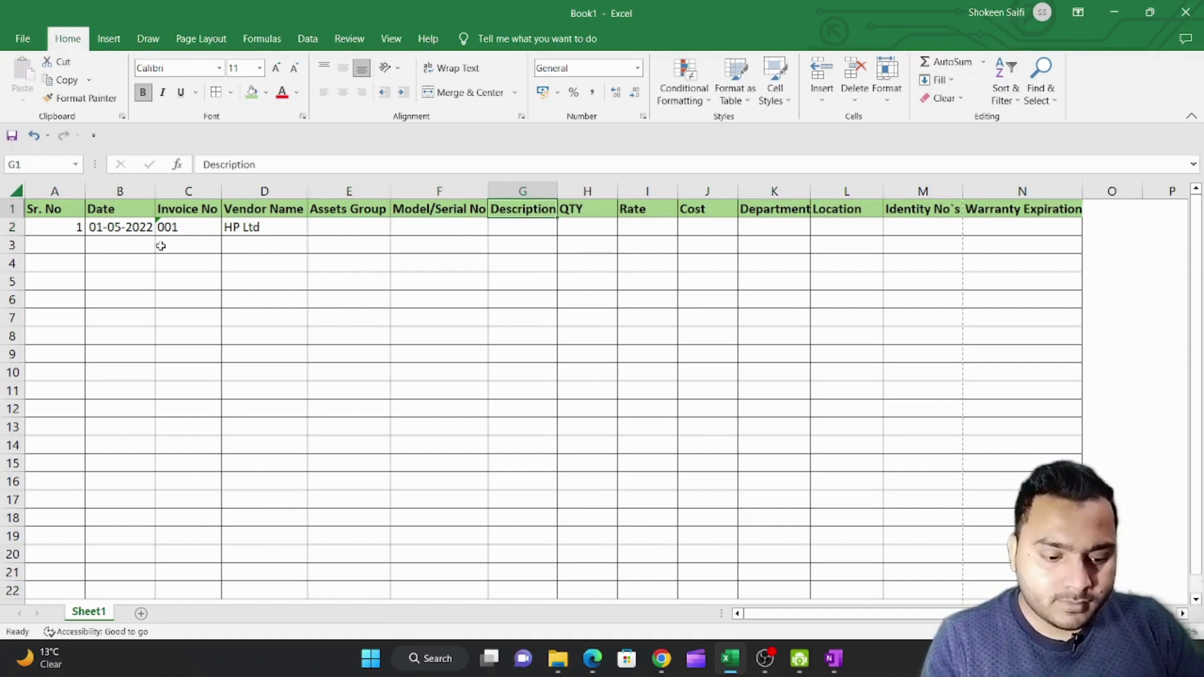
{"action": "key", "text": "c"}
{"action": "key", "text": "a"}
List Printer, Laptop, Keyboard and Mouse down the Description column in cells G2 to G5
{"action": "key", "text": "Down"}
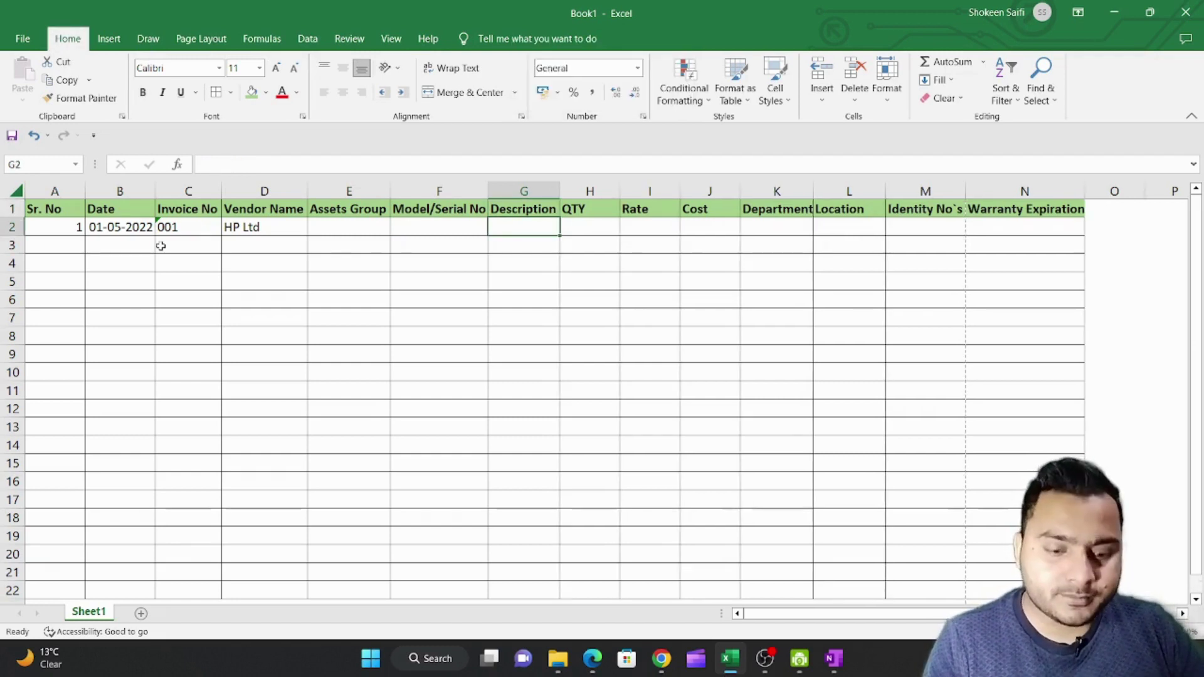
{"action": "type", "text": "Printer"}
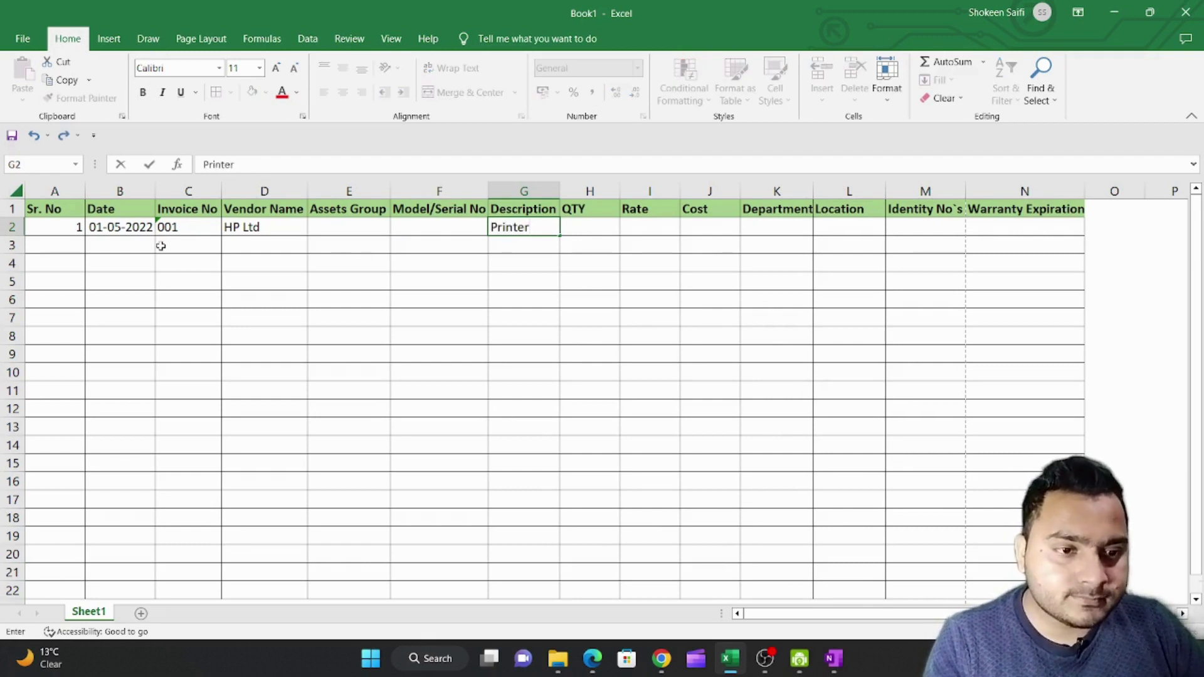
{"action": "key", "text": "Return"}
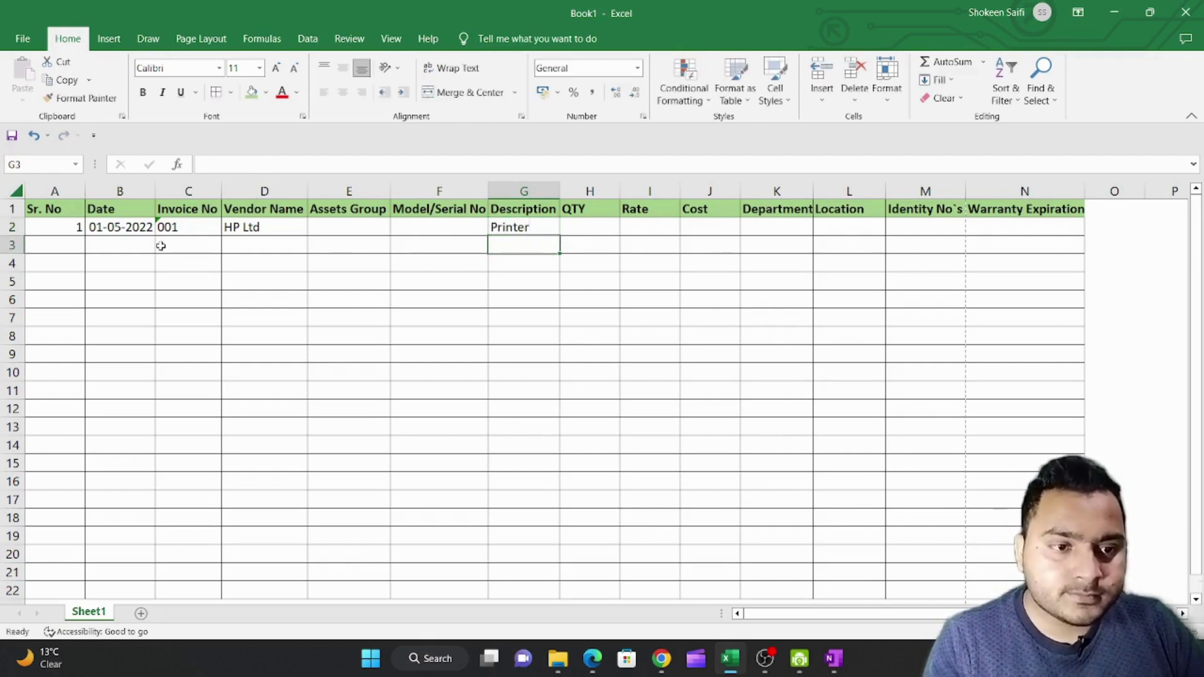
{"action": "type", "text": "L"}
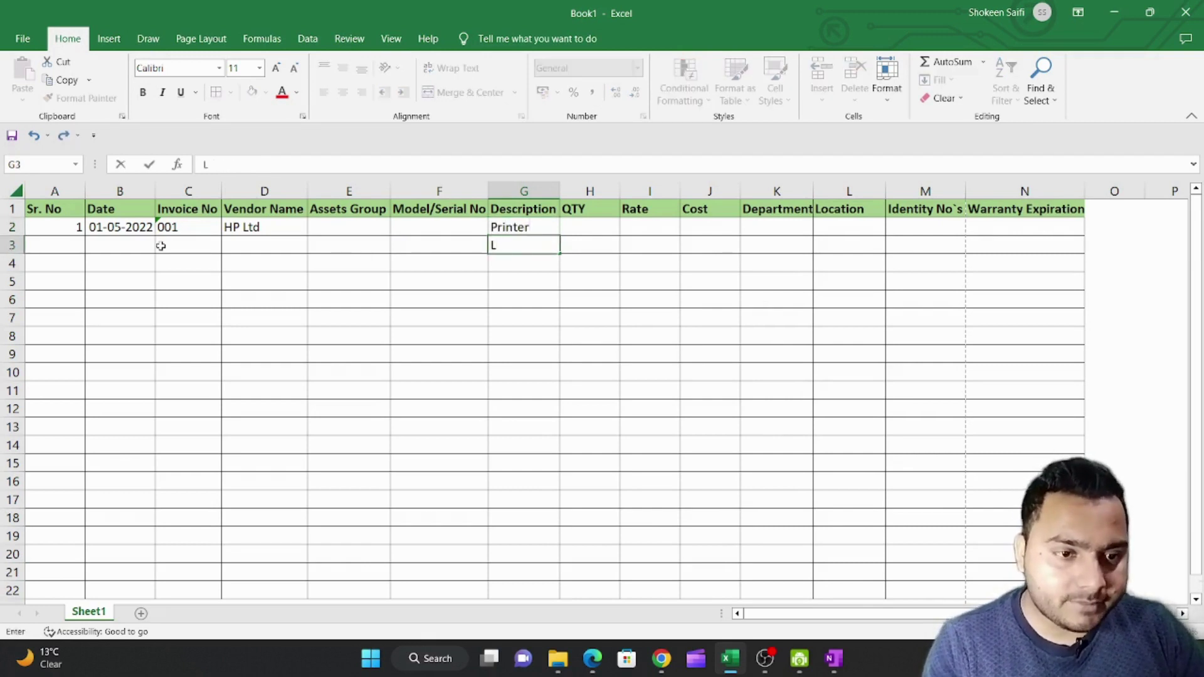
{"action": "type", "text": "aptop"}
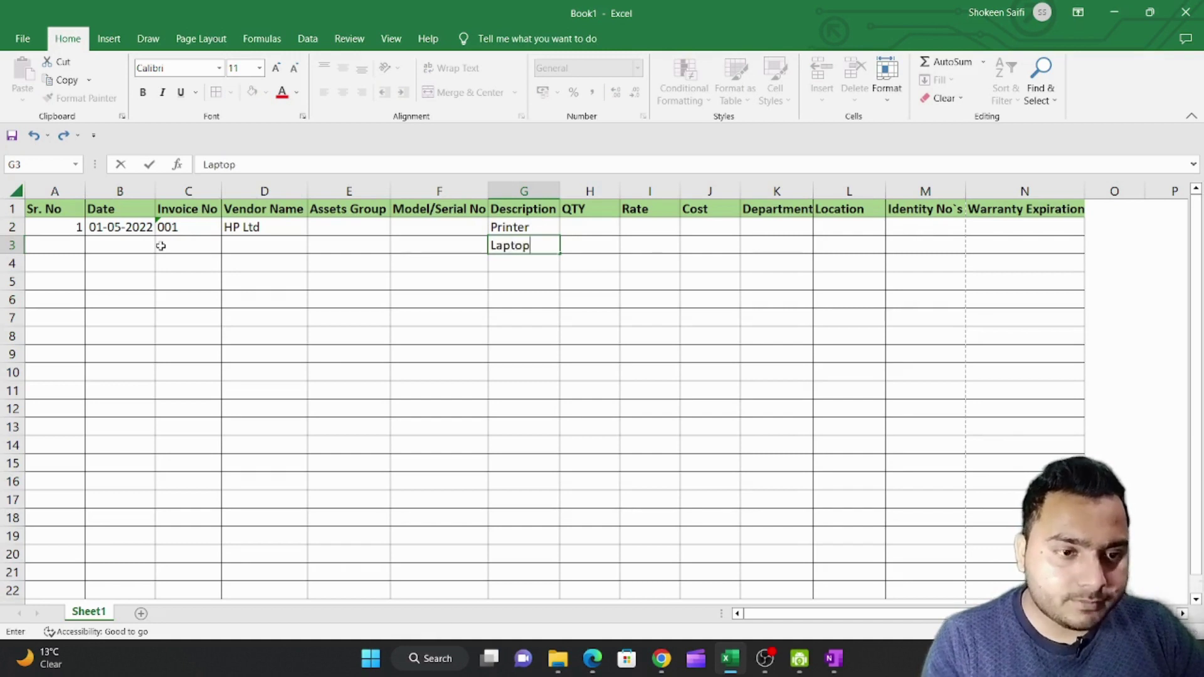
{"action": "key", "text": "Return"}
{"action": "type", "text": "K"}
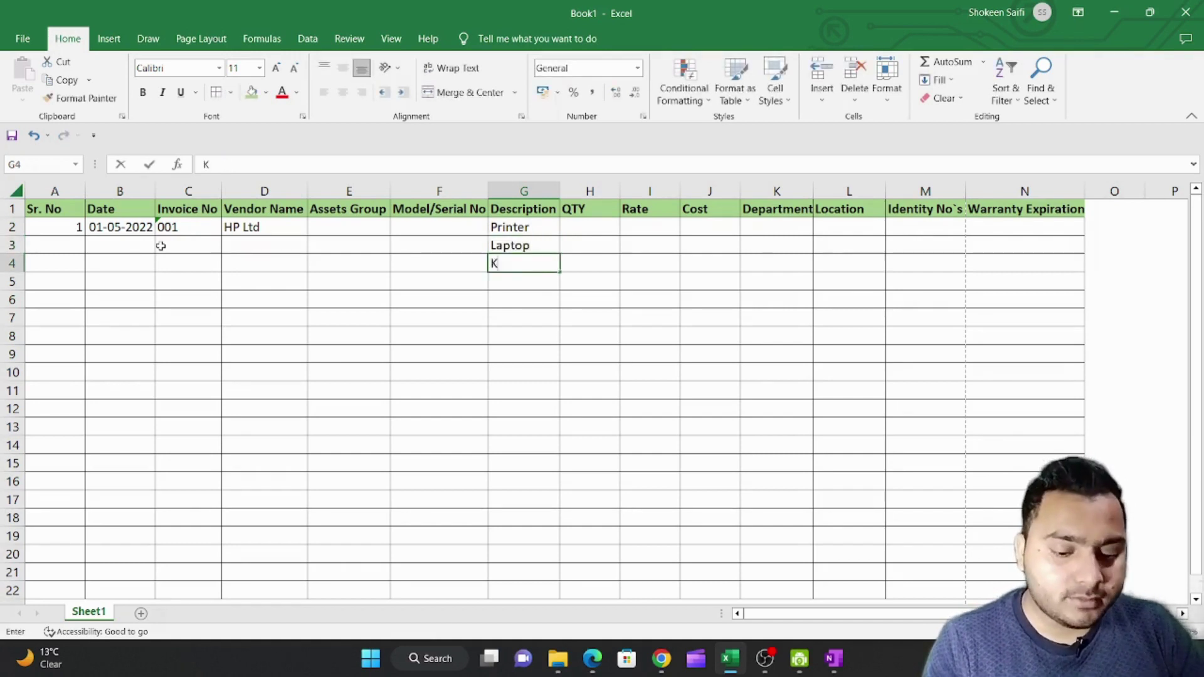
{"action": "type", "text": "eyboard"}
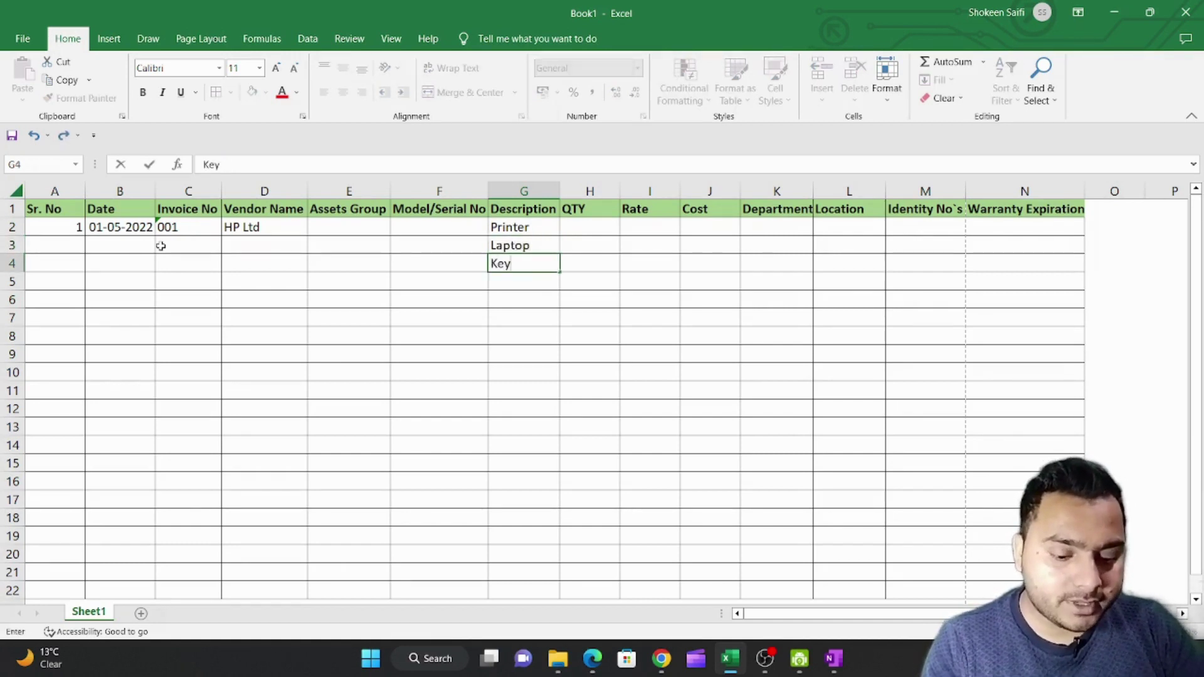
{"action": "key", "text": "Return"}
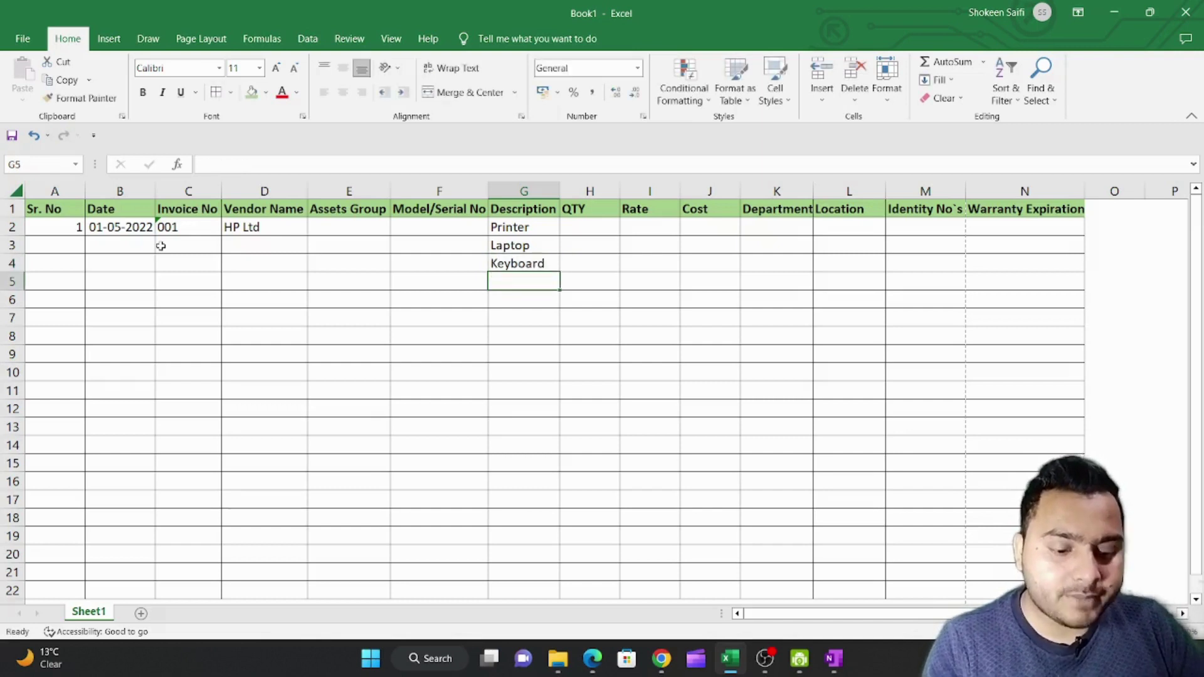
{"action": "type", "text": "Mouse"}
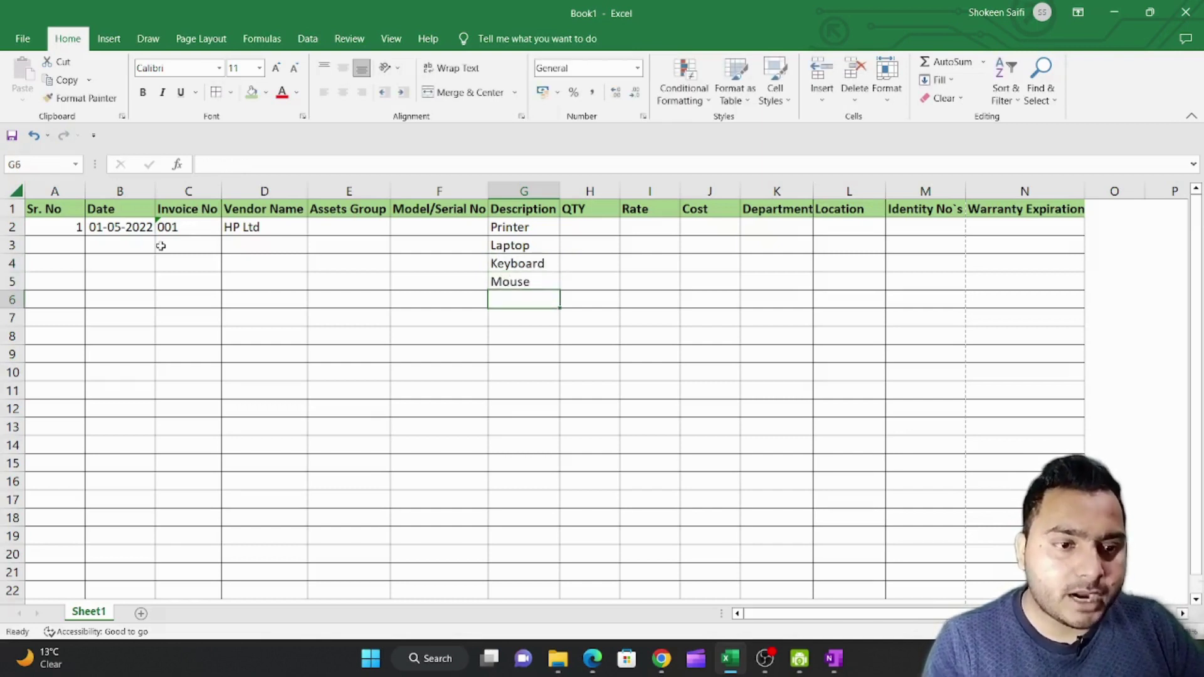
{"action": "key", "text": "Return"}
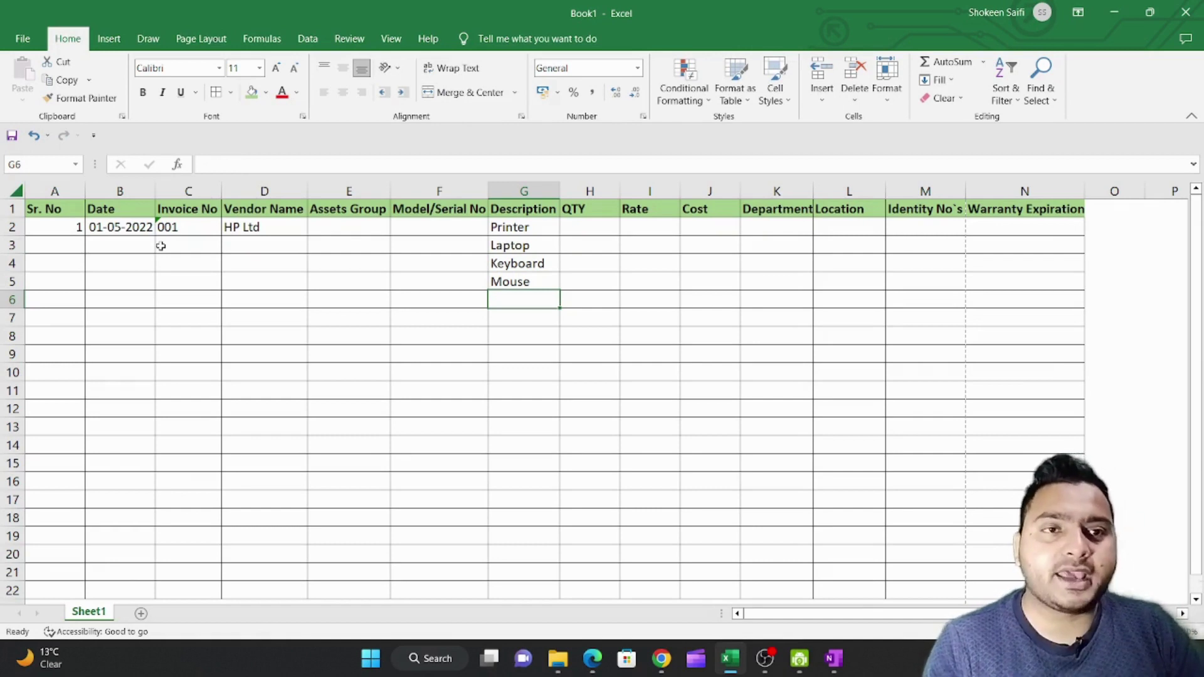
Leave G6 empty and add Chair in G7 and Table in G8 of the Description column
{"action": "key", "text": "Return"}
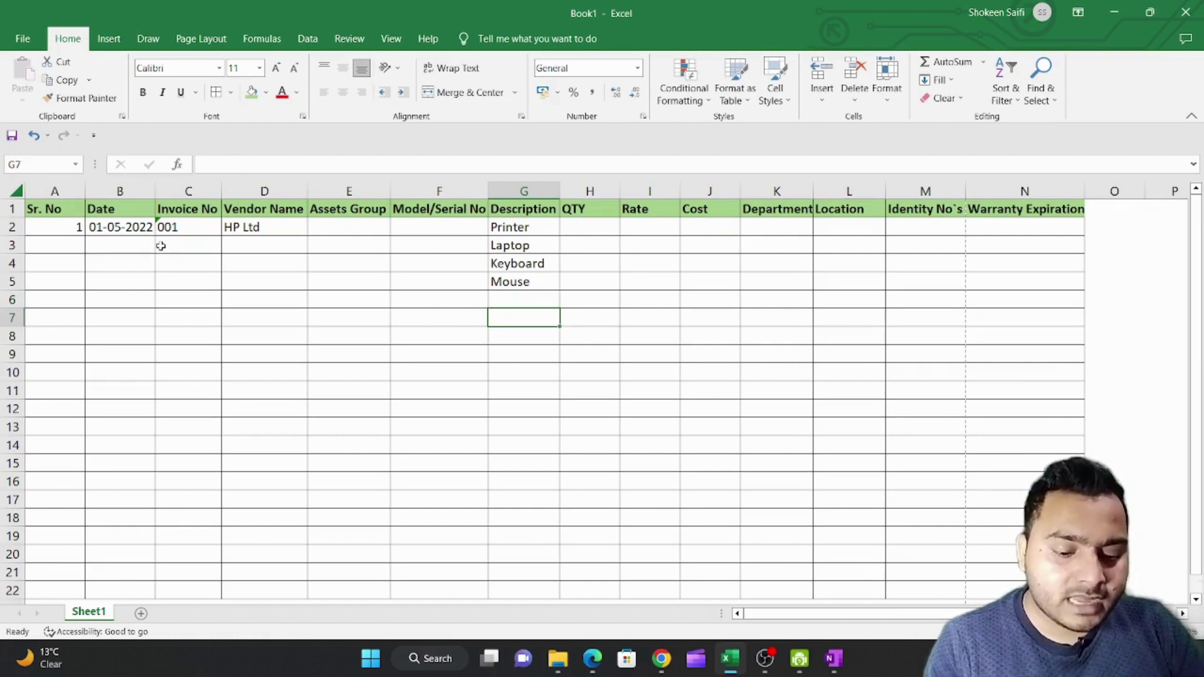
{"action": "type", "text": "Chair"}
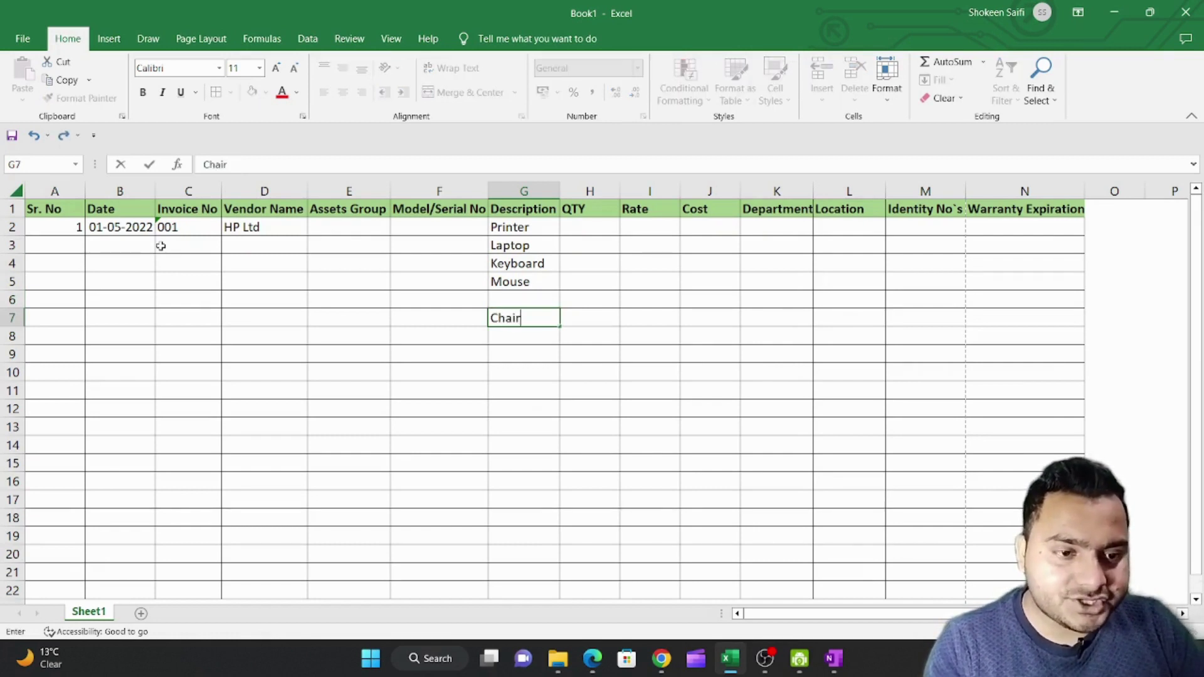
{"action": "key", "text": "Return"}
{"action": "type", "text": "Table"}
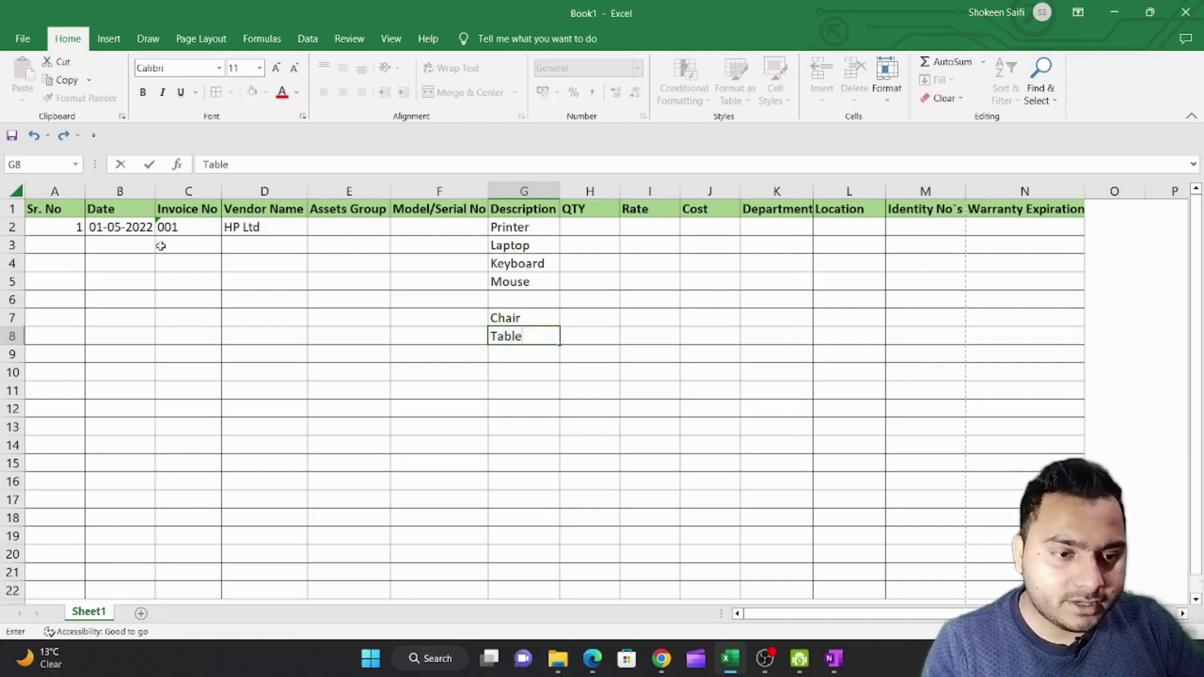
{"action": "key", "text": "Return"}
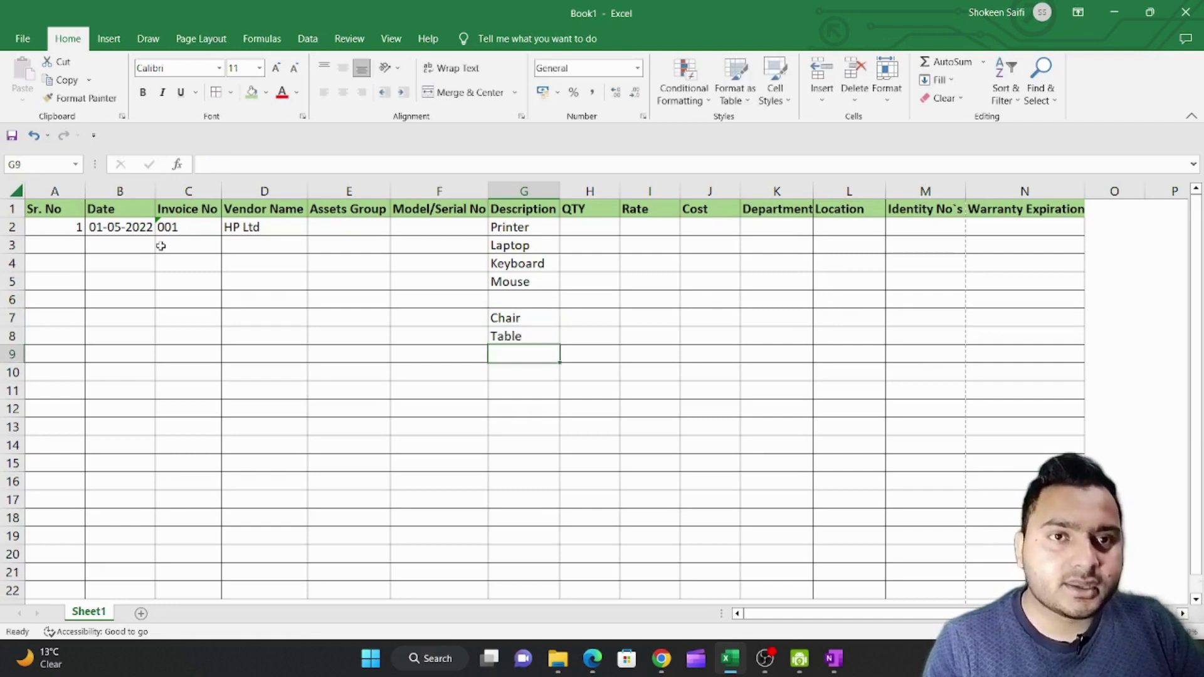
Fill the serial number, date, invoice number and vendor name in A2:D2 down through row 5
{"action": "key", "text": "Up"}
{"action": "key", "text": "Up"}
{"action": "key", "text": "Up"}
{"action": "key", "text": "Up"}
{"action": "key", "text": "Up"}
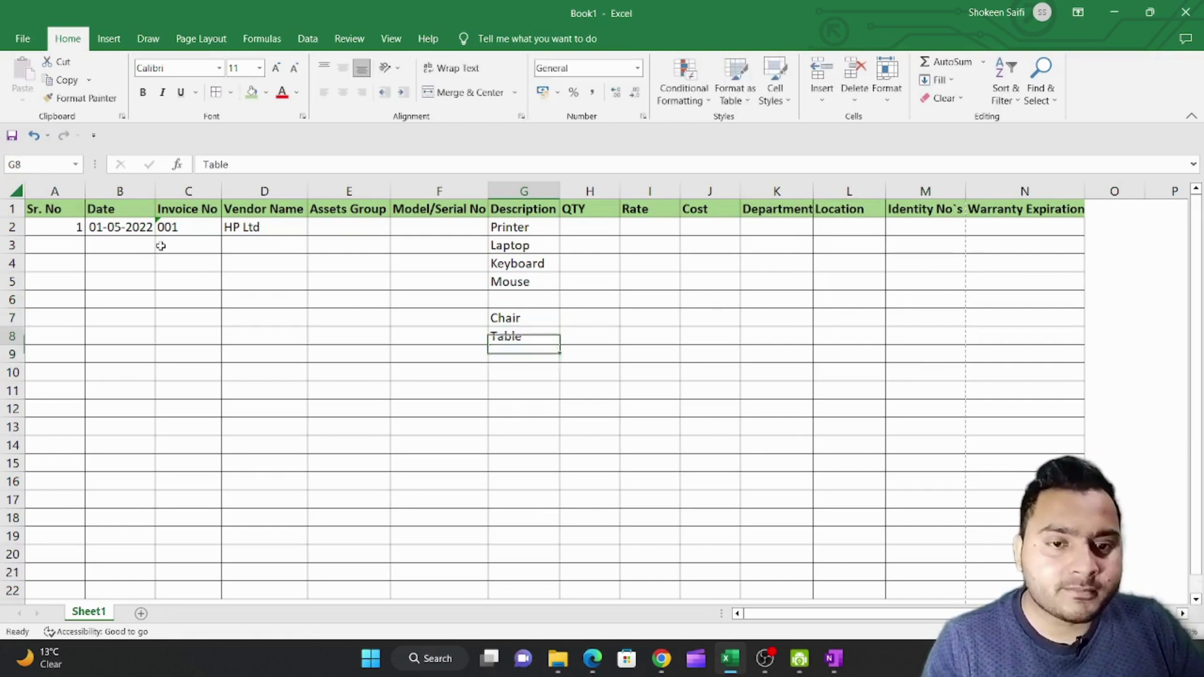
{"action": "key", "text": "Left"}
{"action": "key", "text": "Left"}
{"action": "key", "text": "Up"}
{"action": "key", "text": "Up"}
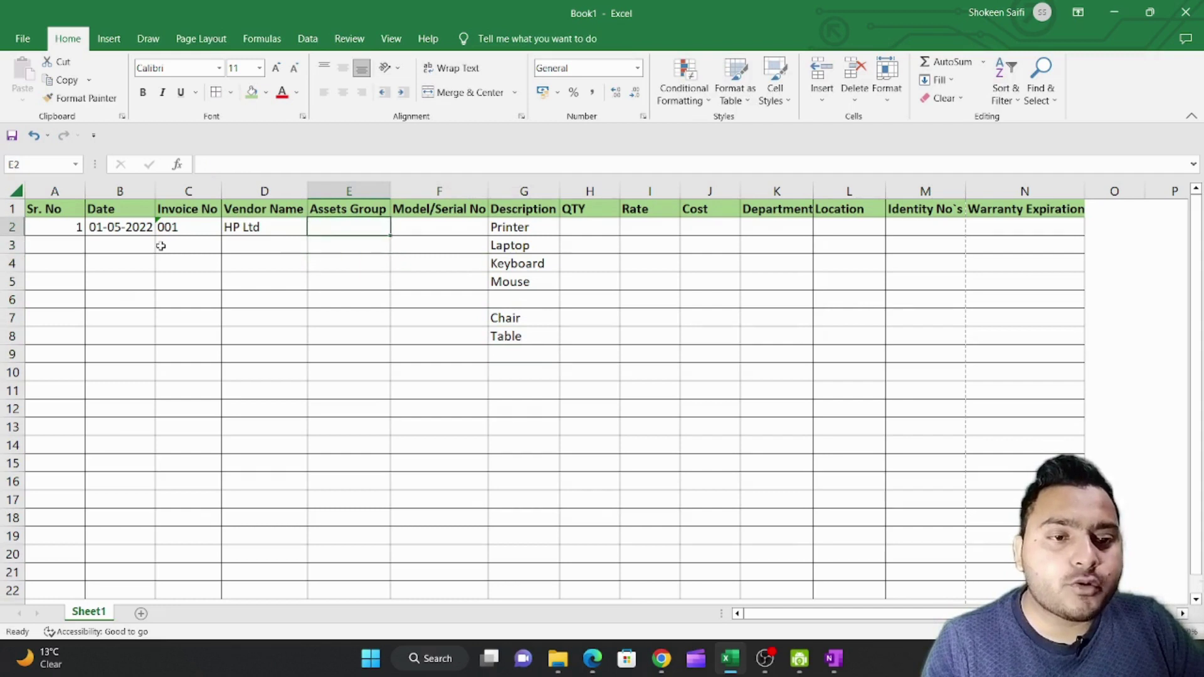
{"action": "key", "text": "Left"}
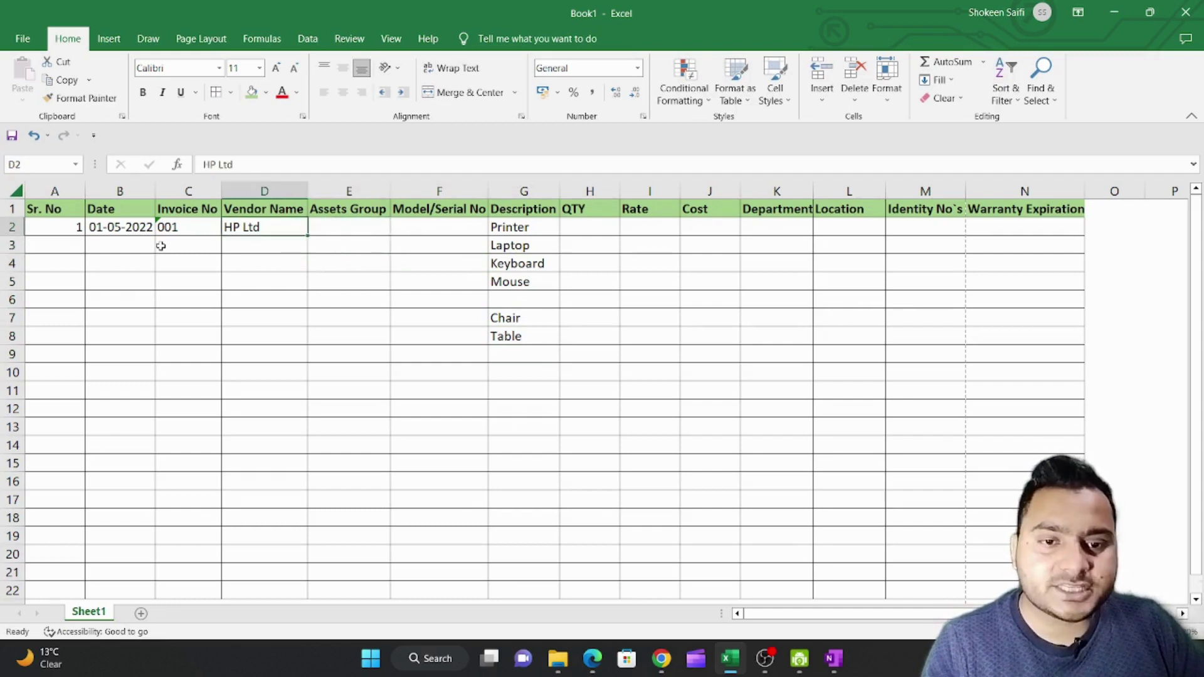
{"action": "key", "text": "Left"}
{"action": "key", "text": "Left"}
{"action": "key", "text": "Left"}
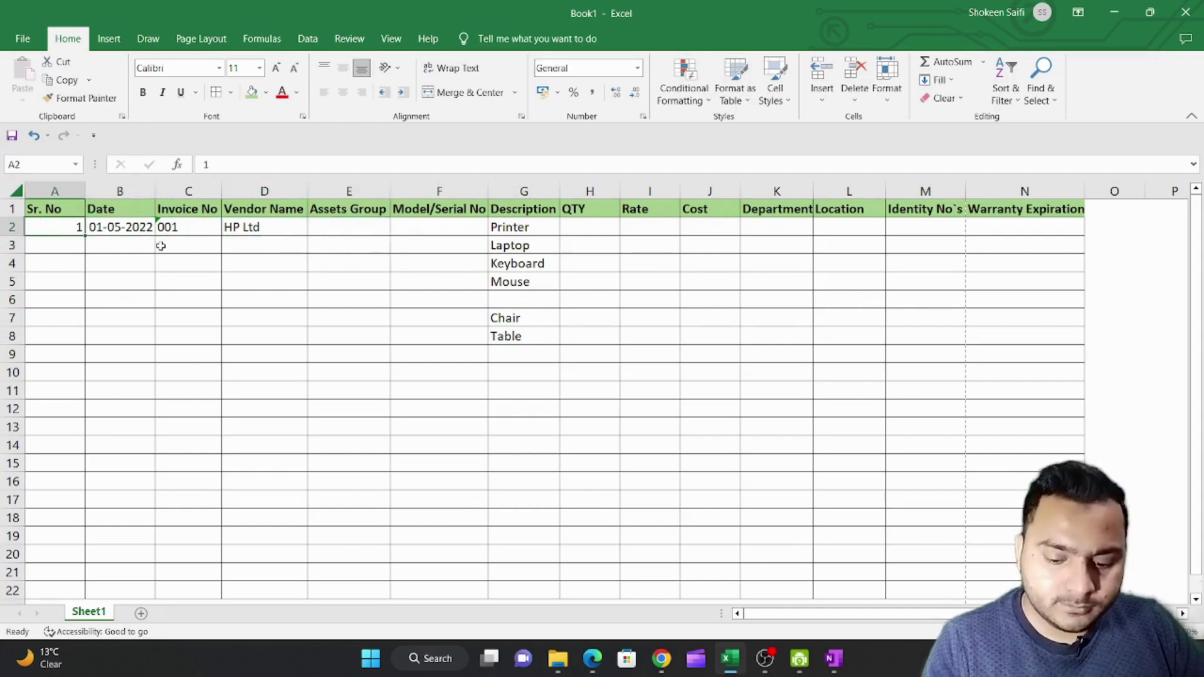
{"action": "key", "text": "shift+Right"}
{"action": "key", "text": "shift+Right"}
{"action": "key", "text": "shift+Down"}
{"action": "key", "text": "shift+Down"}
{"action": "key", "text": "shift+Right"}
{"action": "key", "text": "shift+Down"}
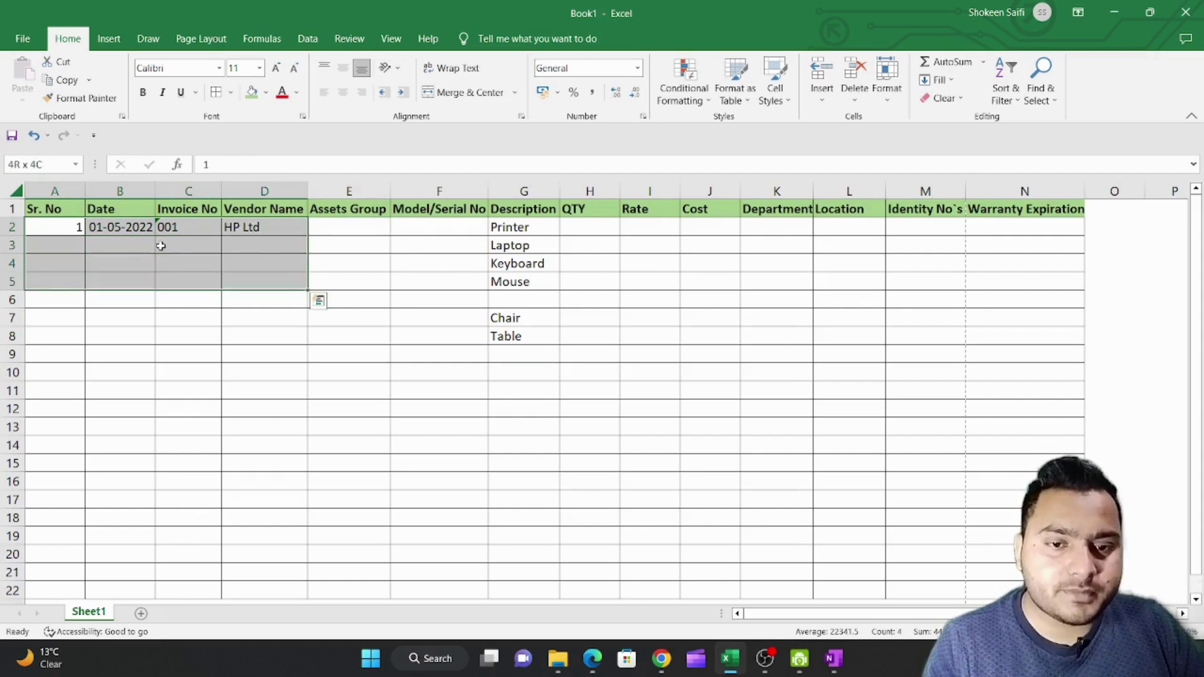
{"action": "key", "text": "ctrl+d"}
Enter Computer & Laptop as the assets group in E2 and AutoFit the column width to that entry
{"action": "key", "text": "Right"}
{"action": "key", "text": "Right"}
{"action": "key", "text": "Right"}
{"action": "key", "text": "Right"}
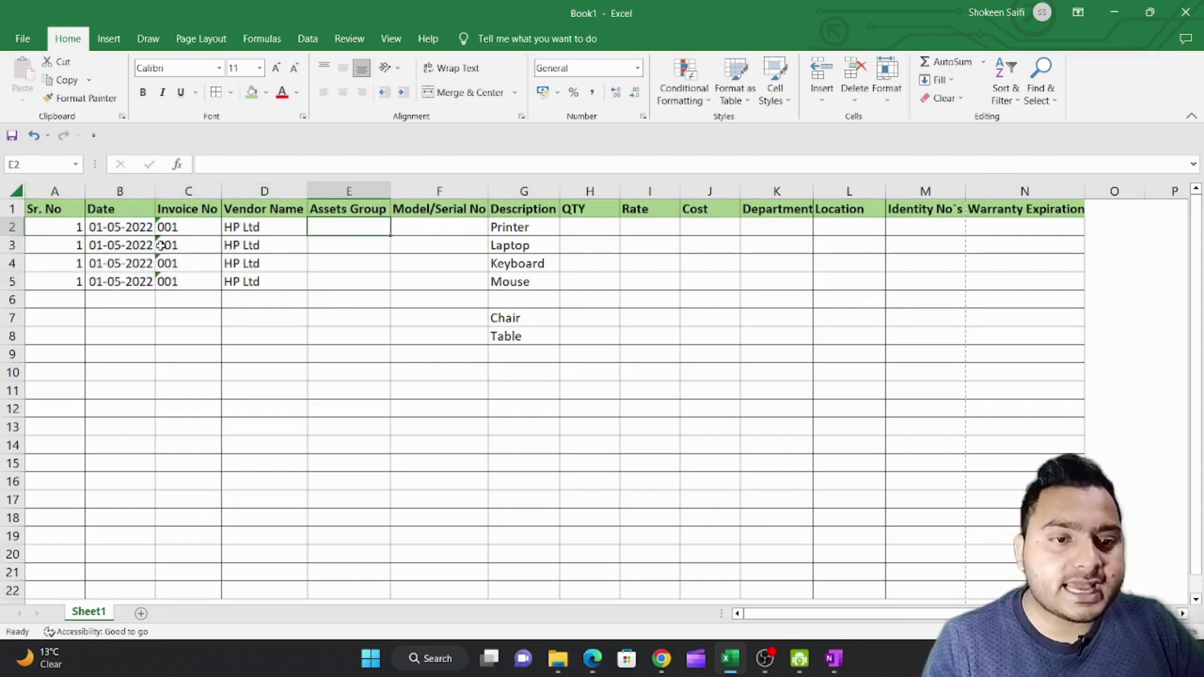
{"action": "type", "text": "Compu"}
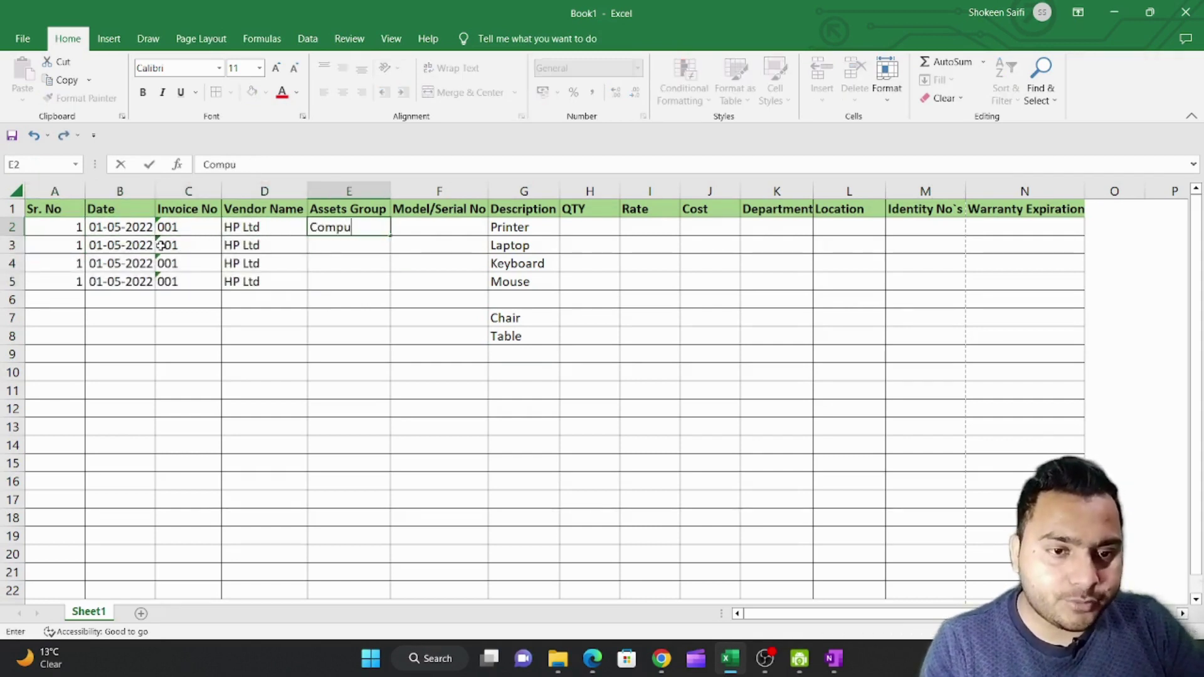
{"action": "type", "text": "ter"}
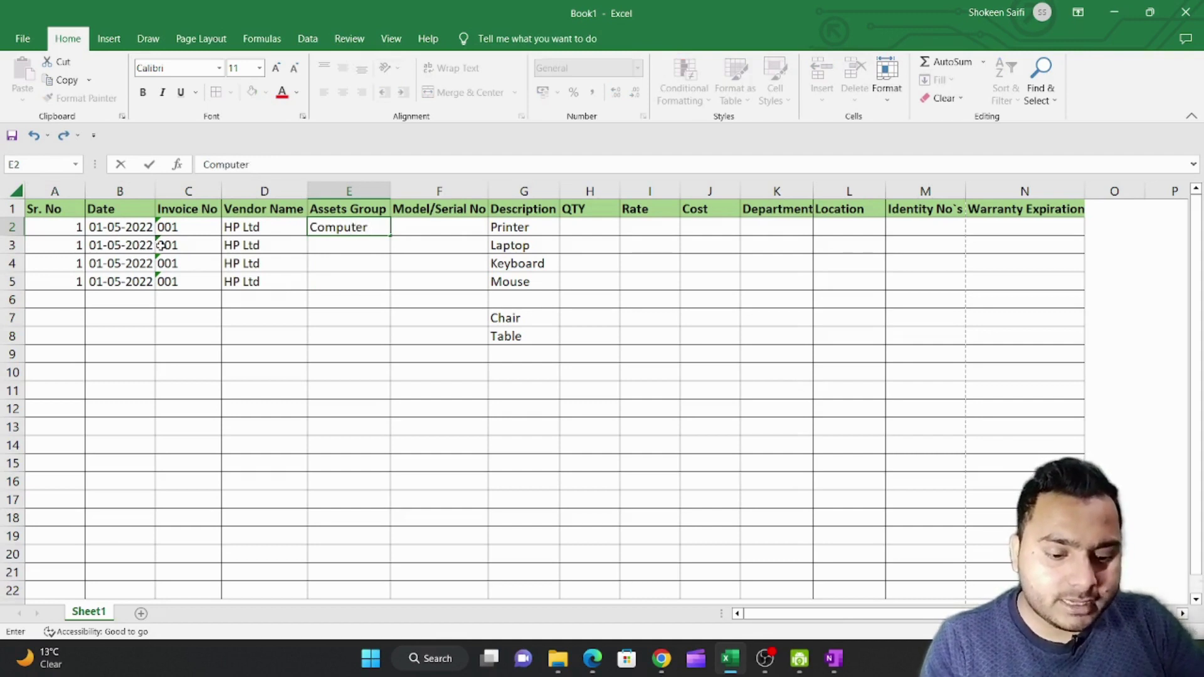
{"action": "type", "text": " & Lapt"}
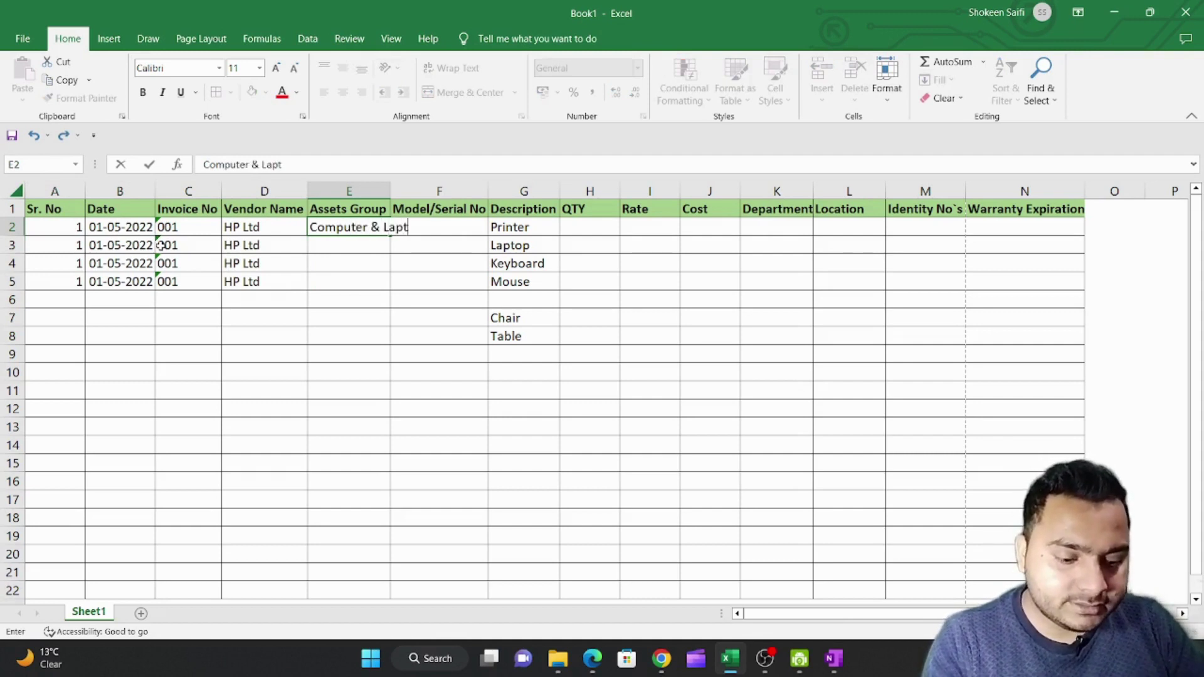
{"action": "type", "text": "op"}
{"action": "key", "text": "ctrl+Return"}
{"action": "key", "text": "alt+o"}
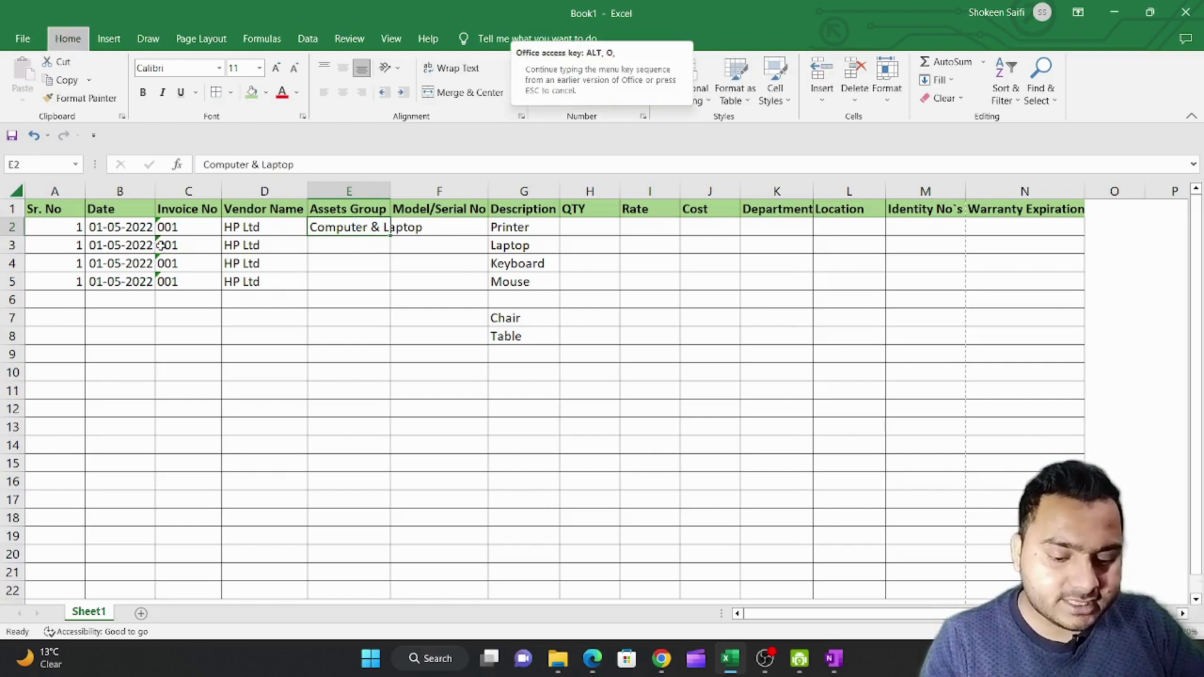
{"action": "key", "text": "c"}
{"action": "key", "text": "a"}
Fill the assets group in E2 down to E5
{"action": "key", "text": "shift+Down"}
{"action": "key", "text": "shift+Down"}
{"action": "key", "text": "shift+Down"}
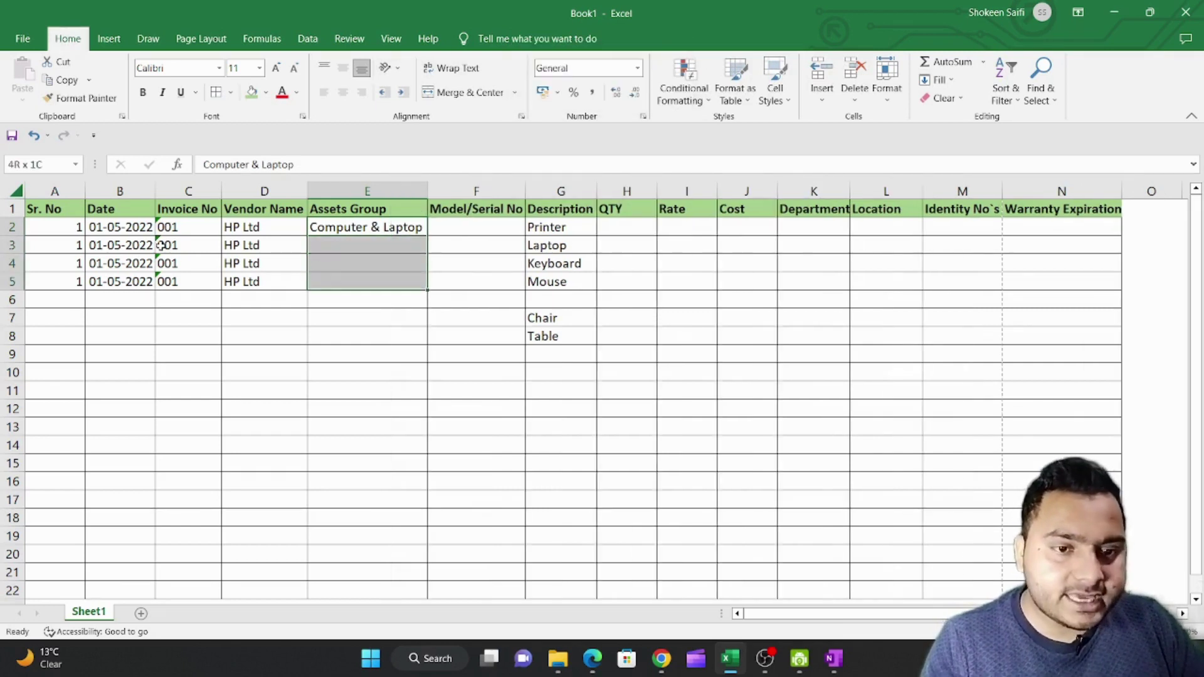
{"action": "key", "text": "ctrl+d"}
Enter the model/serial numbers 123365, 25445, 2666 and 2555 in cells F2 to F5
{"action": "key", "text": "Right"}
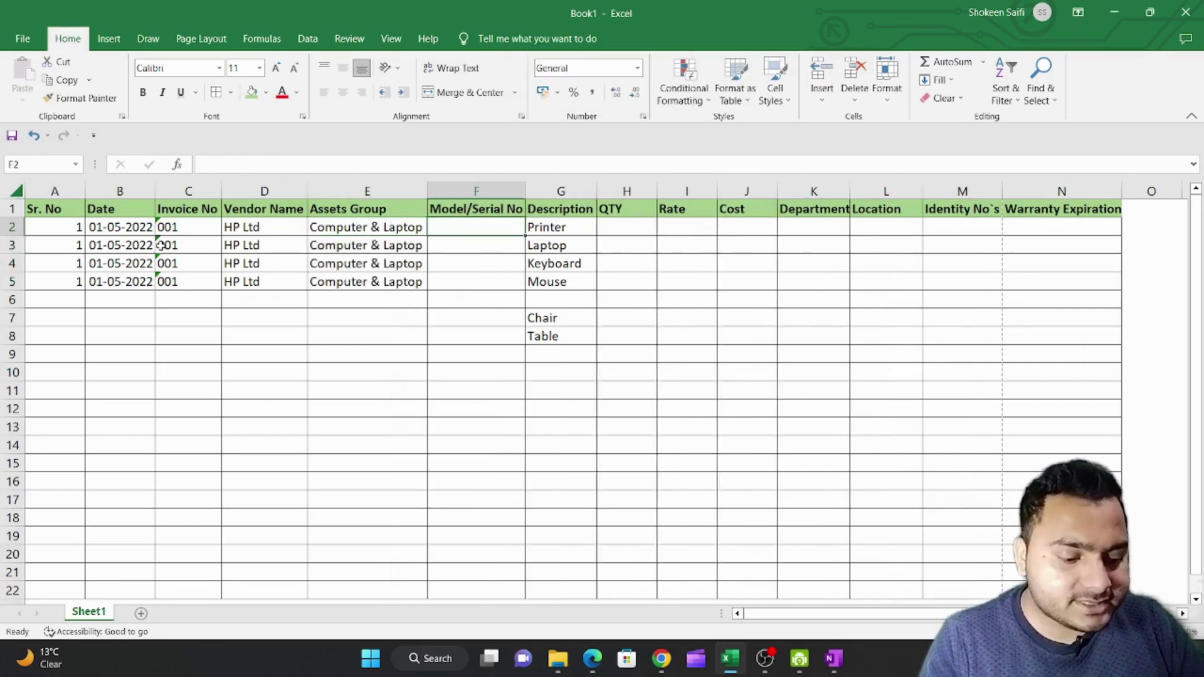
{"action": "type", "text": "123365"}
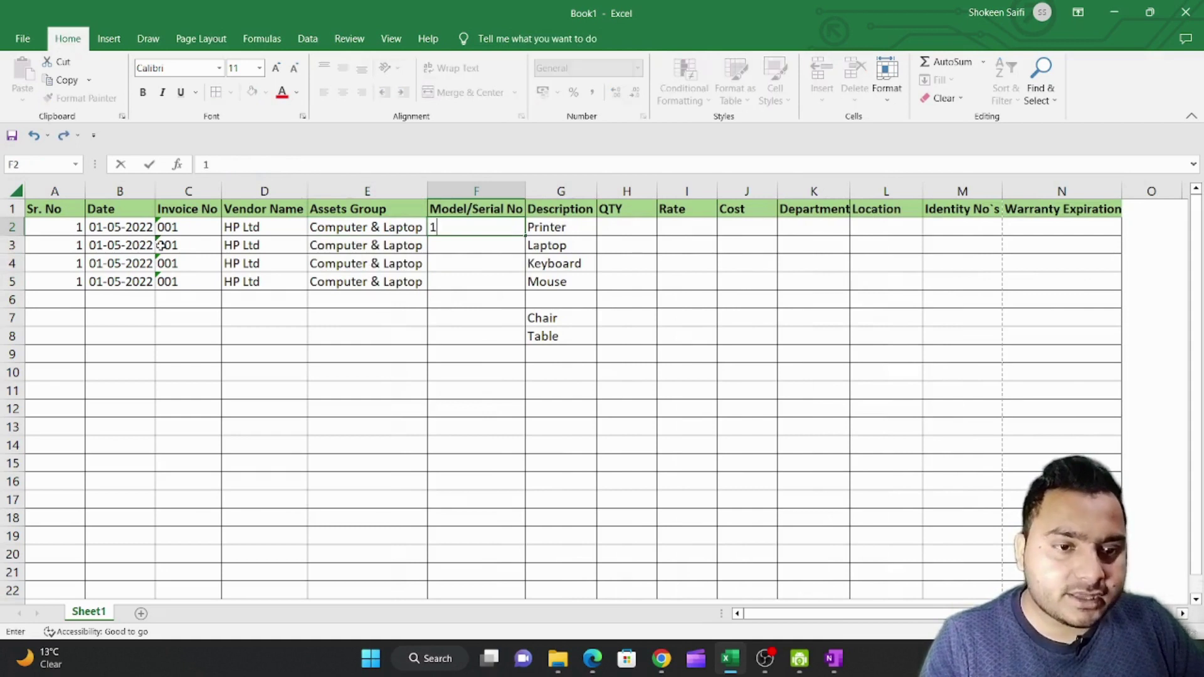
{"action": "key", "text": "Return"}
{"action": "type", "text": "25445"}
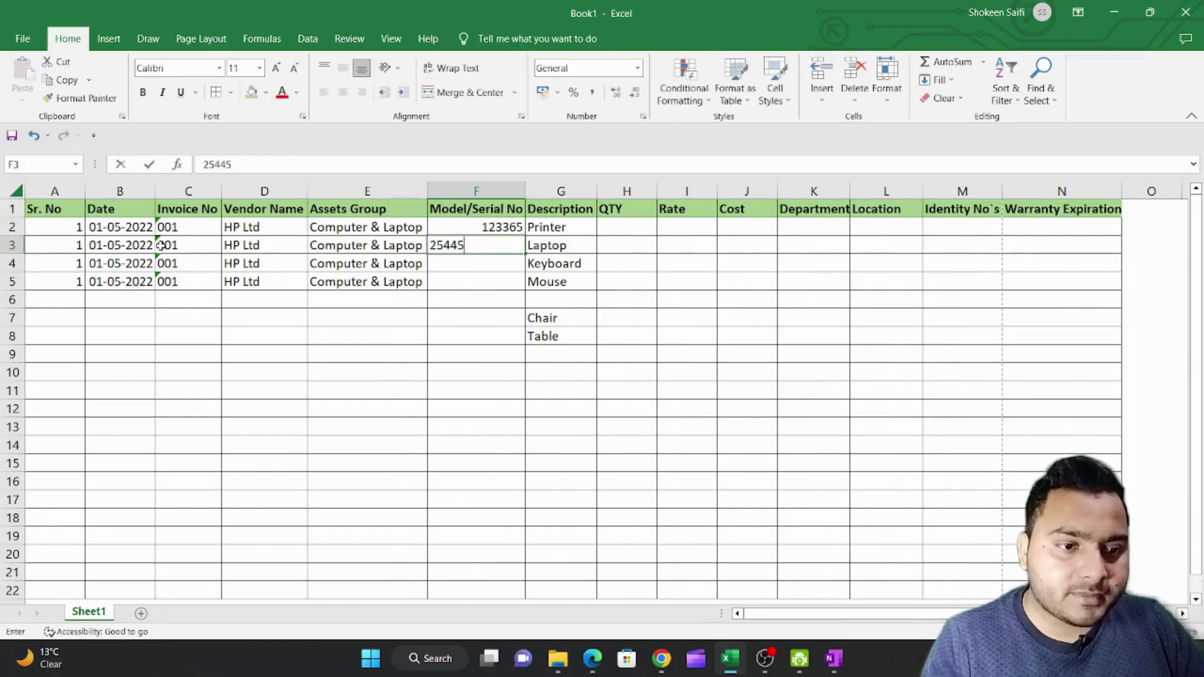
{"action": "key", "text": "Return"}
{"action": "type", "text": "2666"}
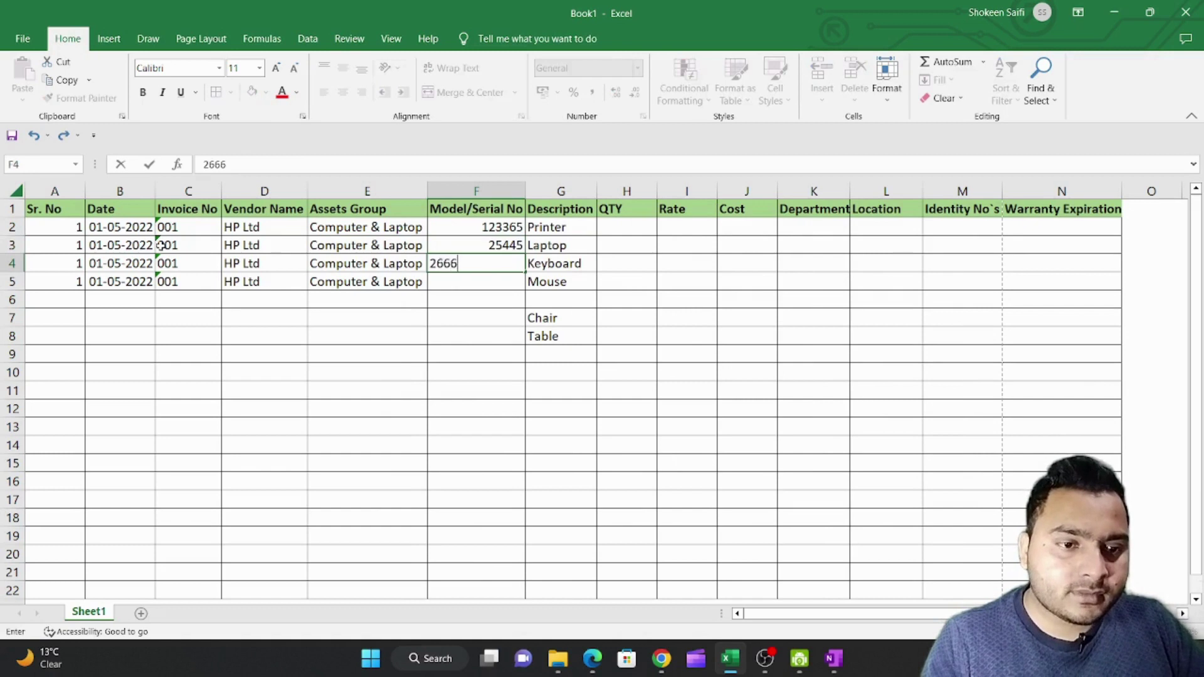
{"action": "key", "text": "Return"}
{"action": "type", "text": "2555"}
{"action": "key", "text": "Return"}
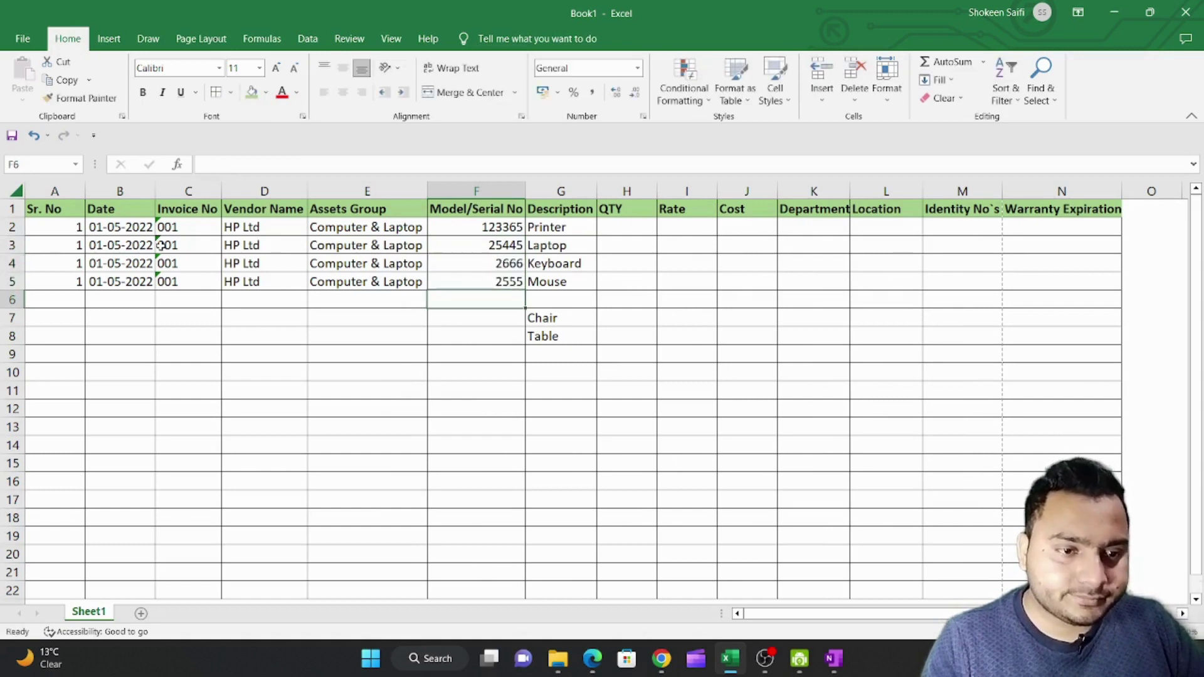
Enter a quantity of 10 for each of the four HP Ltd assets in H2 to H5
{"action": "key", "text": "Up"}
{"action": "key", "text": "Up"}
{"action": "key", "text": "Up"}
{"action": "key", "text": "Up"}
{"action": "key", "text": "Right"}
{"action": "key", "text": "Right"}
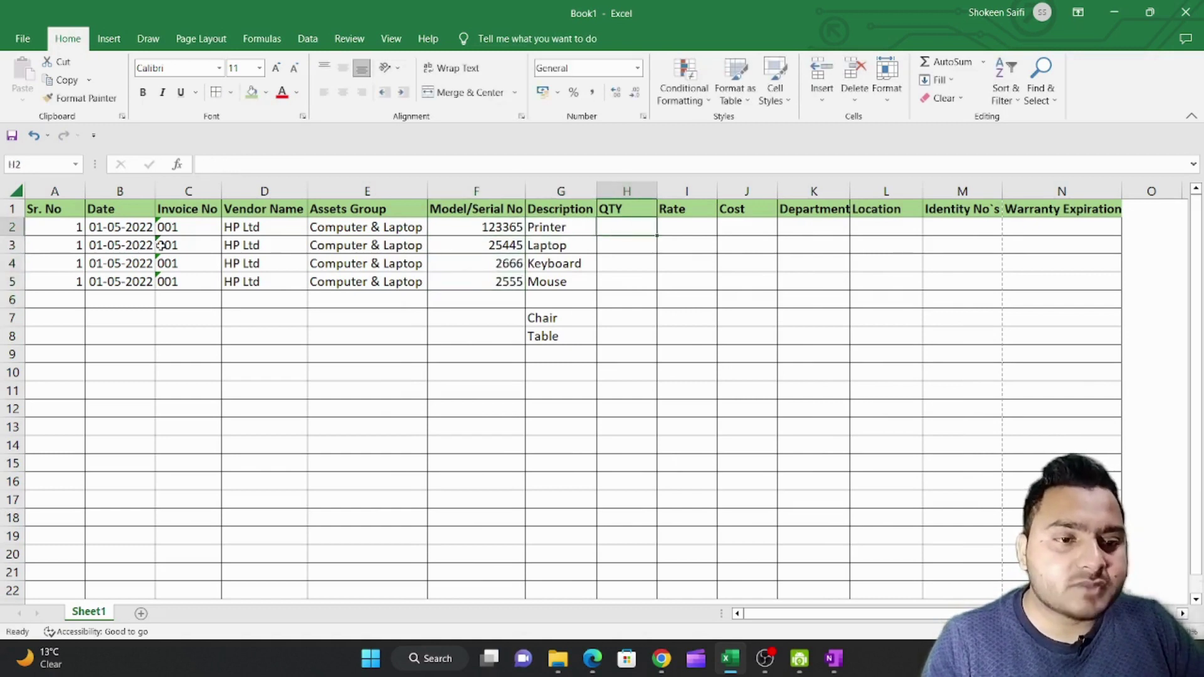
{"action": "type", "text": "10"}
{"action": "key", "text": "Return"}
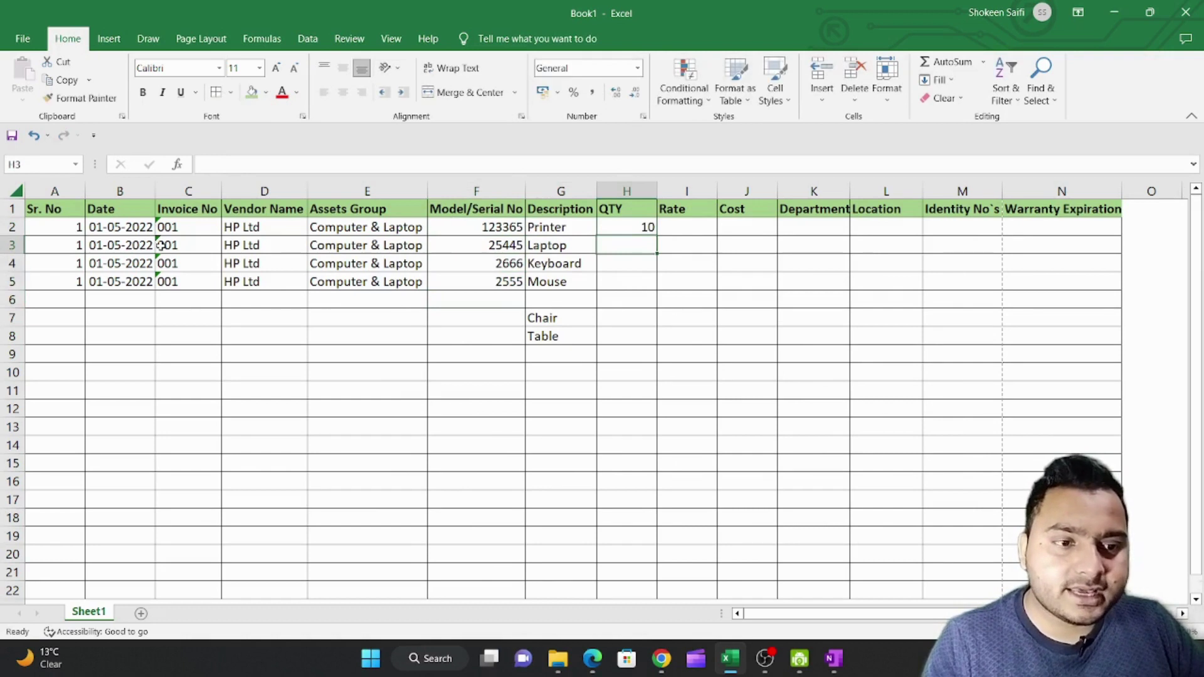
{"action": "type", "text": "10"}
{"action": "key", "text": "Return"}
{"action": "type", "text": "10"}
{"action": "key", "text": "Return"}
{"action": "type", "text": "10"}
{"action": "key", "text": "Return"}
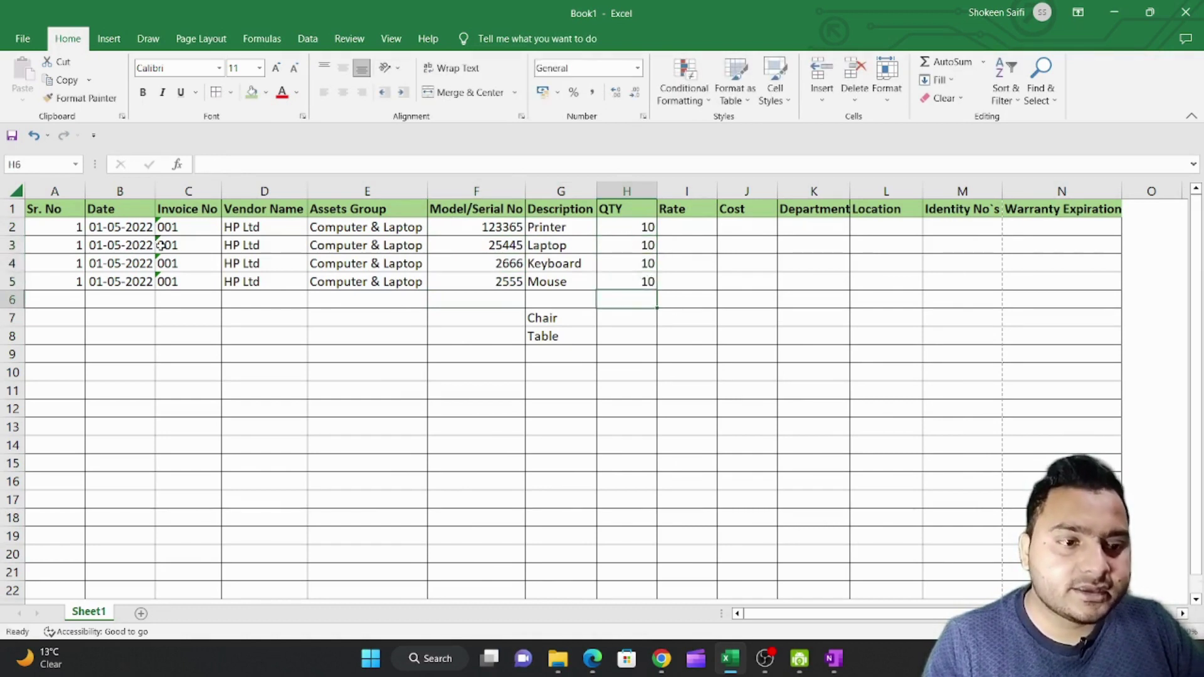
Enter the rates 7000, 50000, 2000 and 700 for Printer, Laptop, Keyboard and Mouse in I2 to I5
{"action": "key", "text": "Up"}
{"action": "key", "text": "Up"}
{"action": "key", "text": "Up"}
{"action": "key", "text": "Up"}
{"action": "key", "text": "Right"}
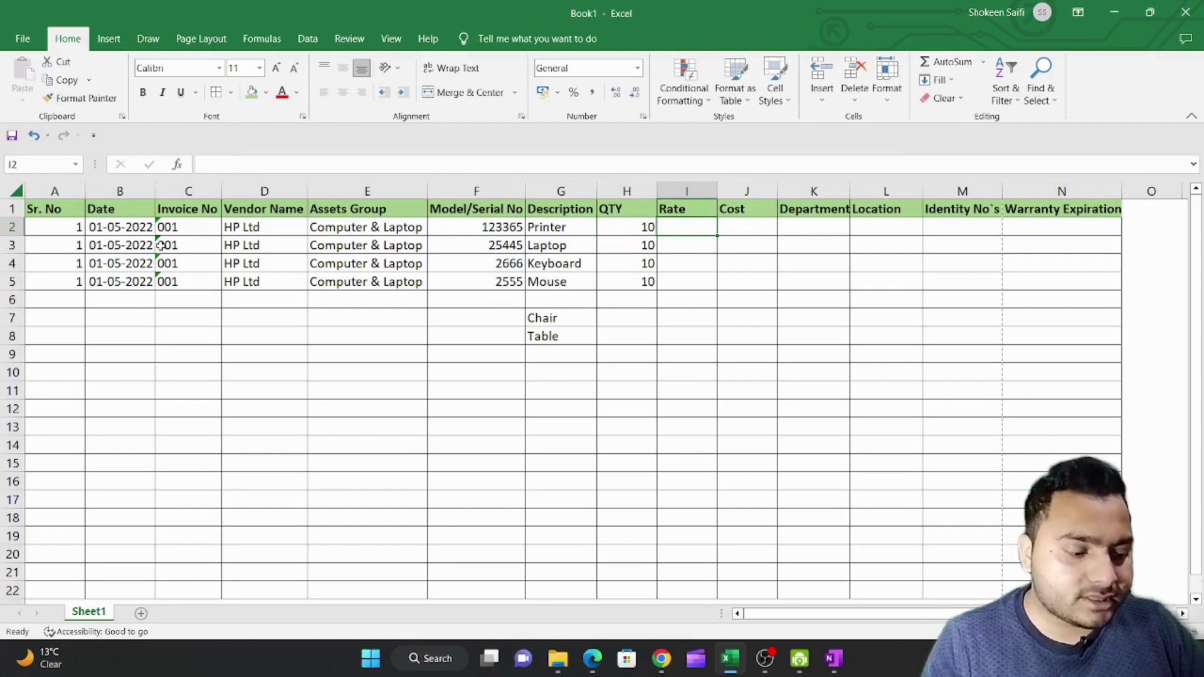
{"action": "type", "text": "7000"}
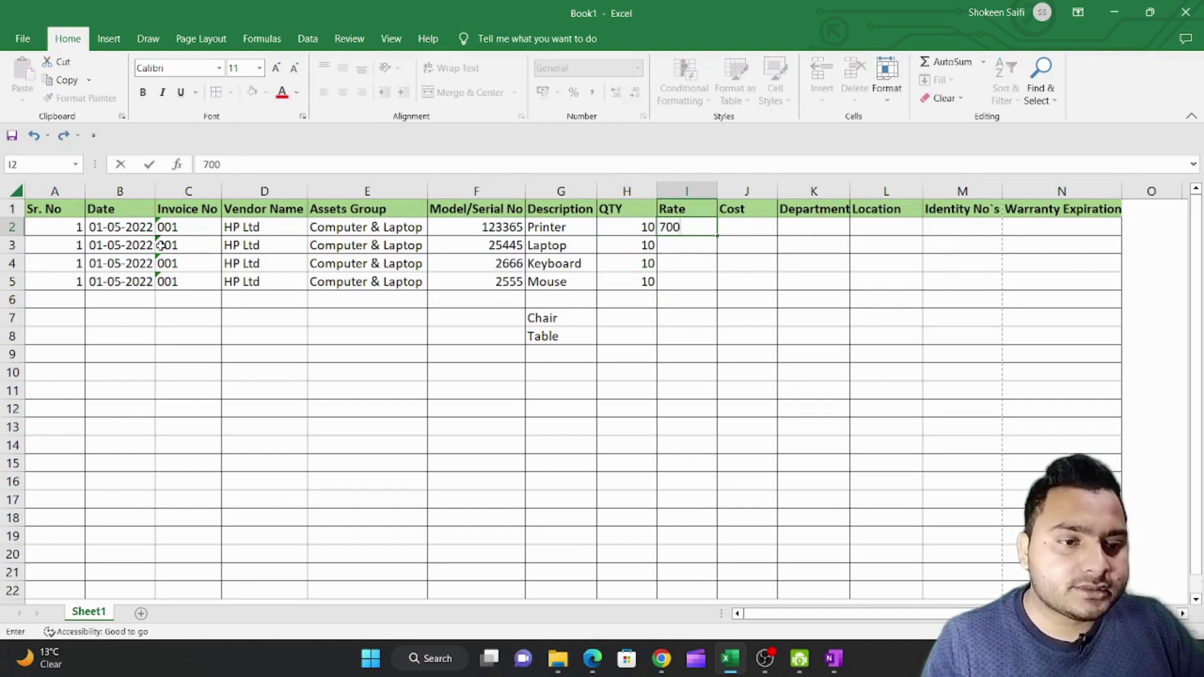
{"action": "key", "text": "Return"}
{"action": "type", "text": "50000"}
{"action": "key", "text": "Return"}
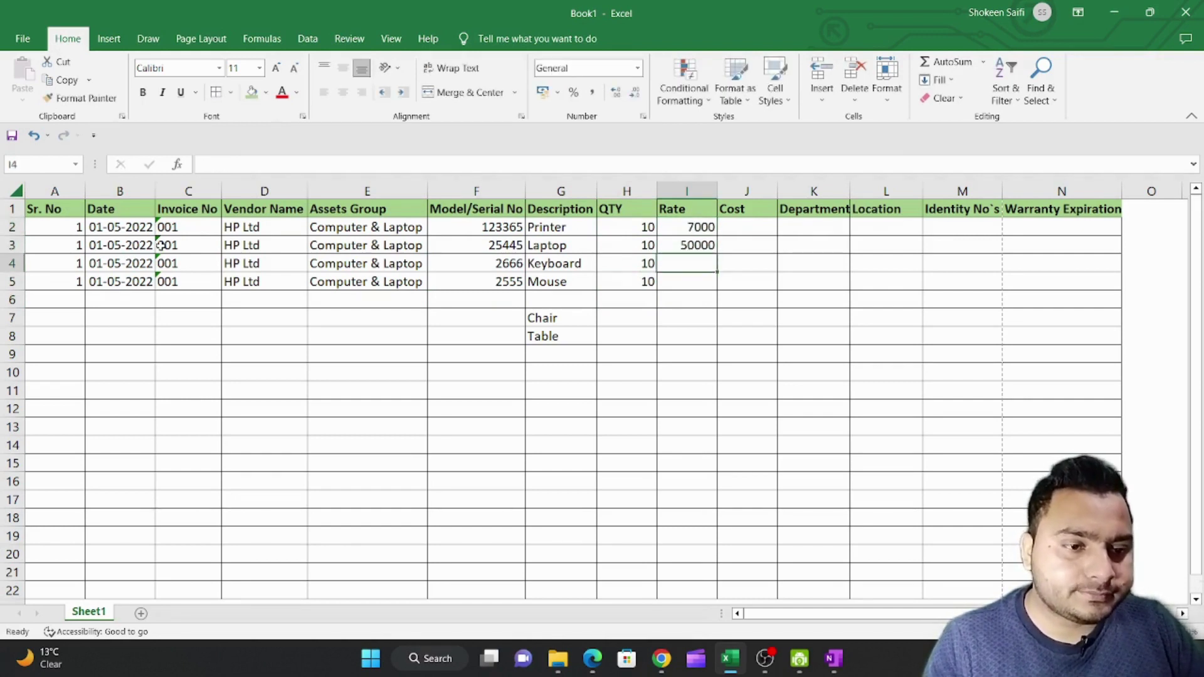
{"action": "type", "text": "2000"}
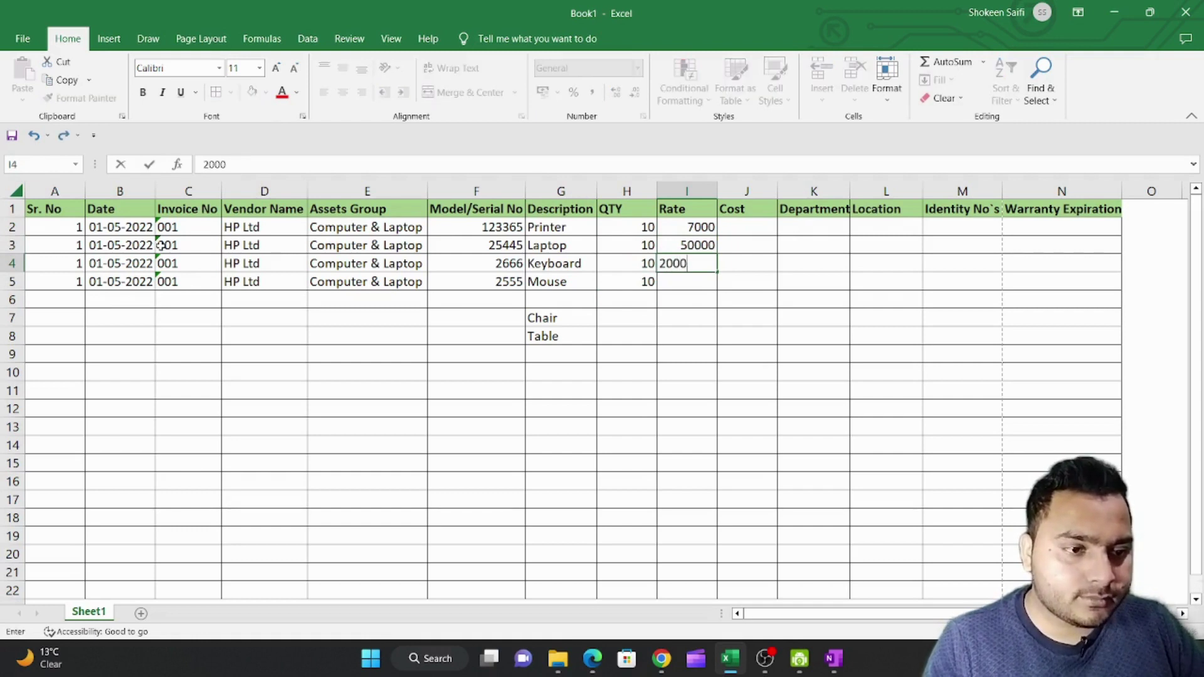
{"action": "key", "text": "Return"}
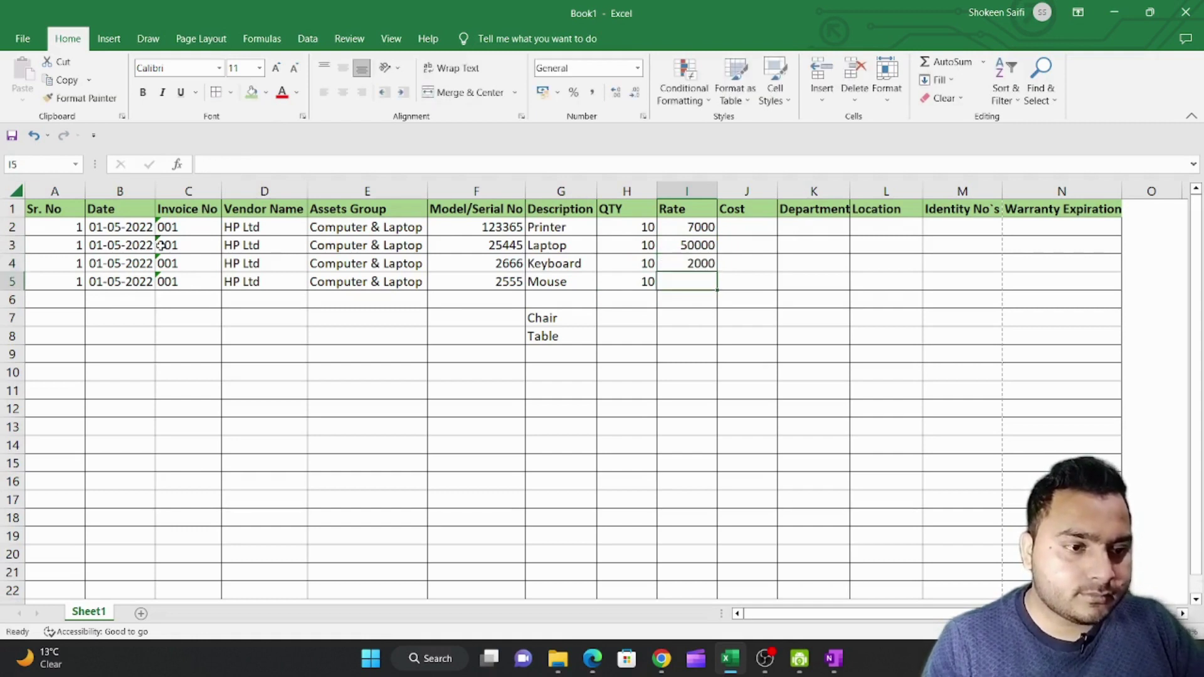
{"action": "type", "text": "7000"}
{"action": "key", "text": "BackSpace"}
{"action": "key", "text": "Return"}
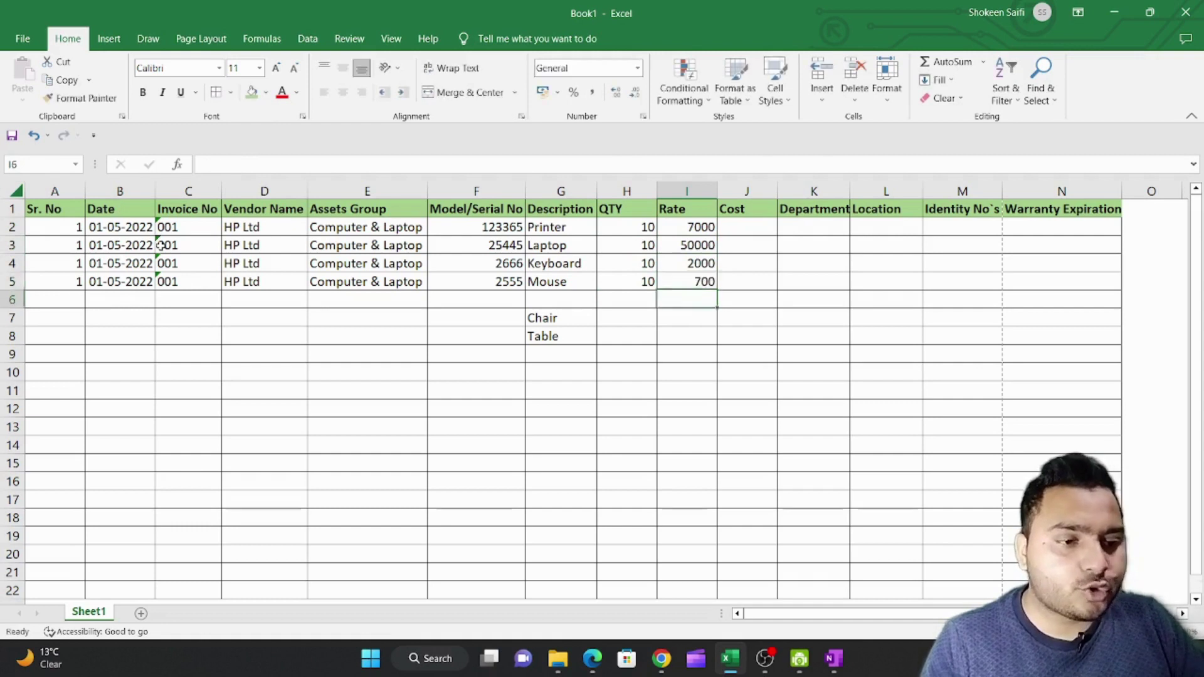
Calculate the printer's cost in J2 as quantity times rate with the formula =H2*I2
{"action": "key", "text": "Up"}
{"action": "key", "text": "Up"}
{"action": "key", "text": "Up"}
{"action": "key", "text": "Up"}
{"action": "key", "text": "Right"}
{"action": "type", "text": "="}
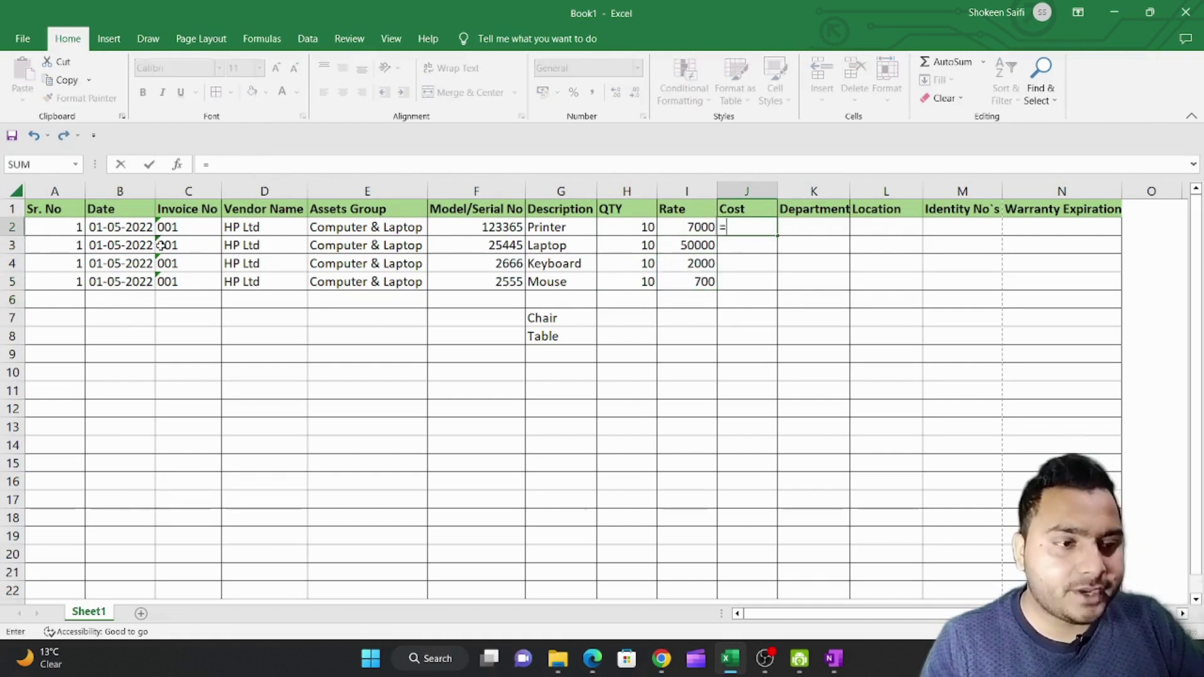
{"action": "key", "text": "Left"}
{"action": "key", "text": "Left"}
{"action": "type", "text": "*"}
{"action": "key", "text": "Left"}
{"action": "key", "text": "Return"}
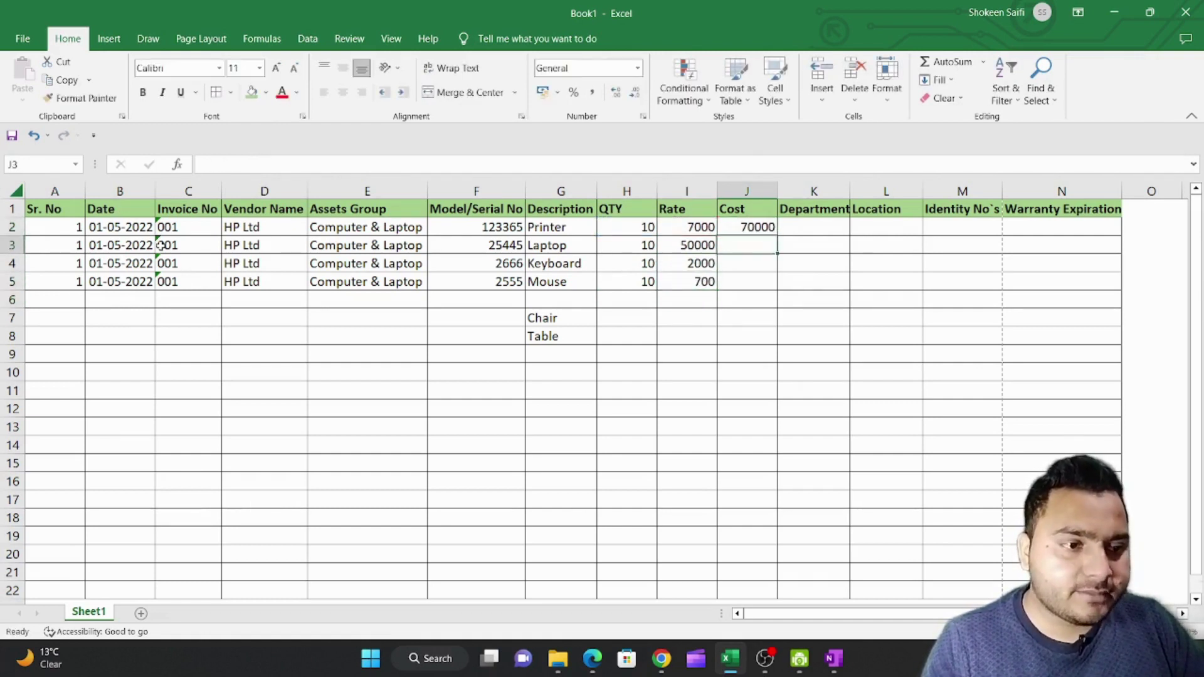
Fill the cost formula in J2 down to J5
{"action": "key", "text": "Up"}
{"action": "key", "text": "shift+Down"}
{"action": "key", "text": "shift+Down"}
{"action": "key", "text": "shift+Down"}
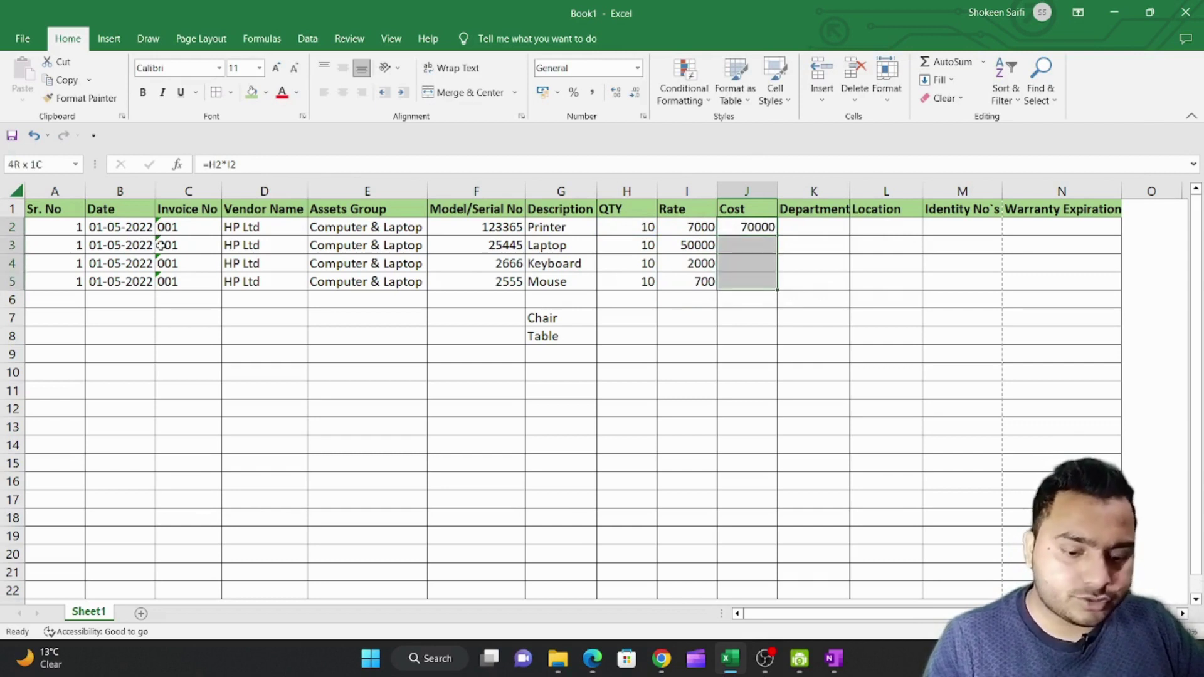
{"action": "key", "text": "ctrl+d"}
AutoFit the width of the Department column to its header
{"action": "key", "text": "Up"}
{"action": "key", "text": "Right"}
{"action": "key", "text": "alt+h"}
{"action": "key", "text": "o"}
{"action": "key", "text": "i"}
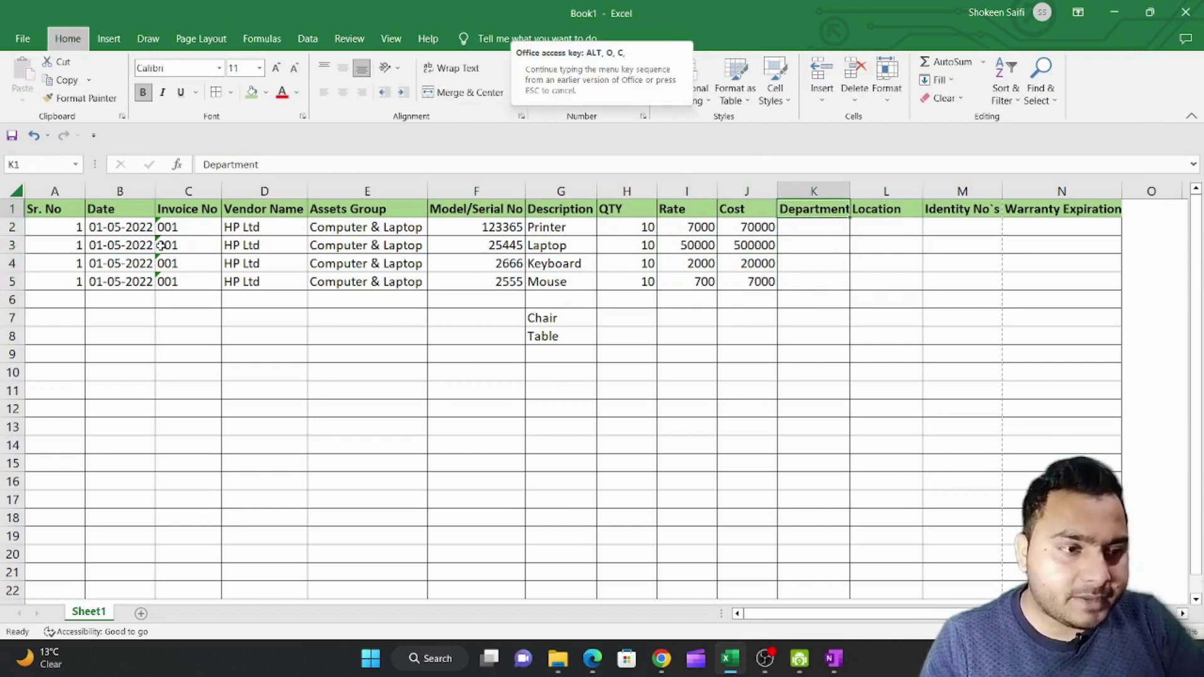
{"action": "key", "text": "Down"}
{"action": "key", "text": "Down"}
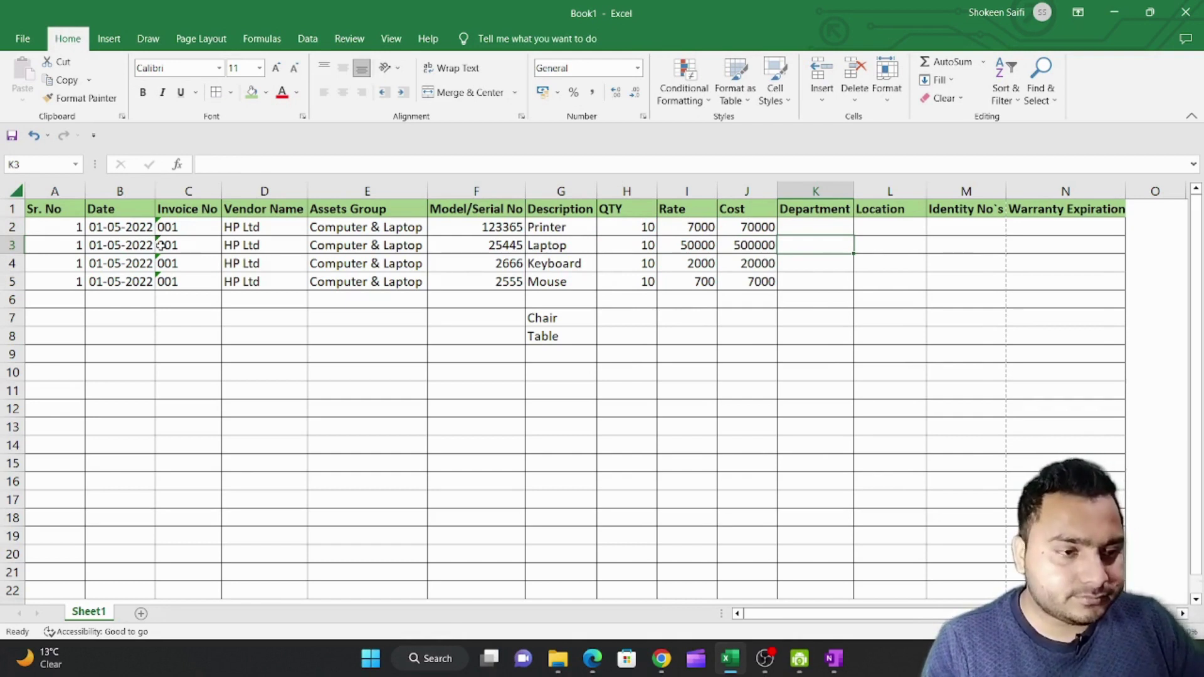
{"action": "key", "text": "Up"}
{"action": "key", "text": "Left"}
{"action": "key", "text": "Left"}
{"action": "key", "text": "Left"}
{"action": "key", "text": "Right"}
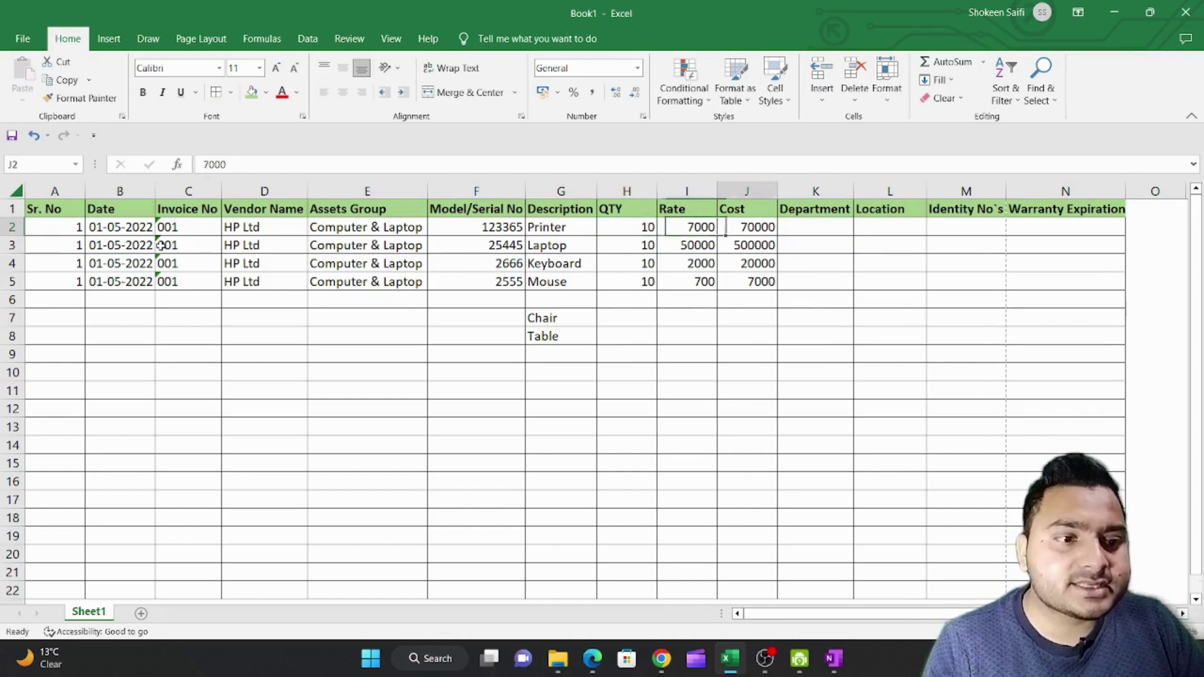
{"action": "key", "text": "Right"}
{"action": "key", "text": "Left"}
{"action": "key", "text": "Left"}
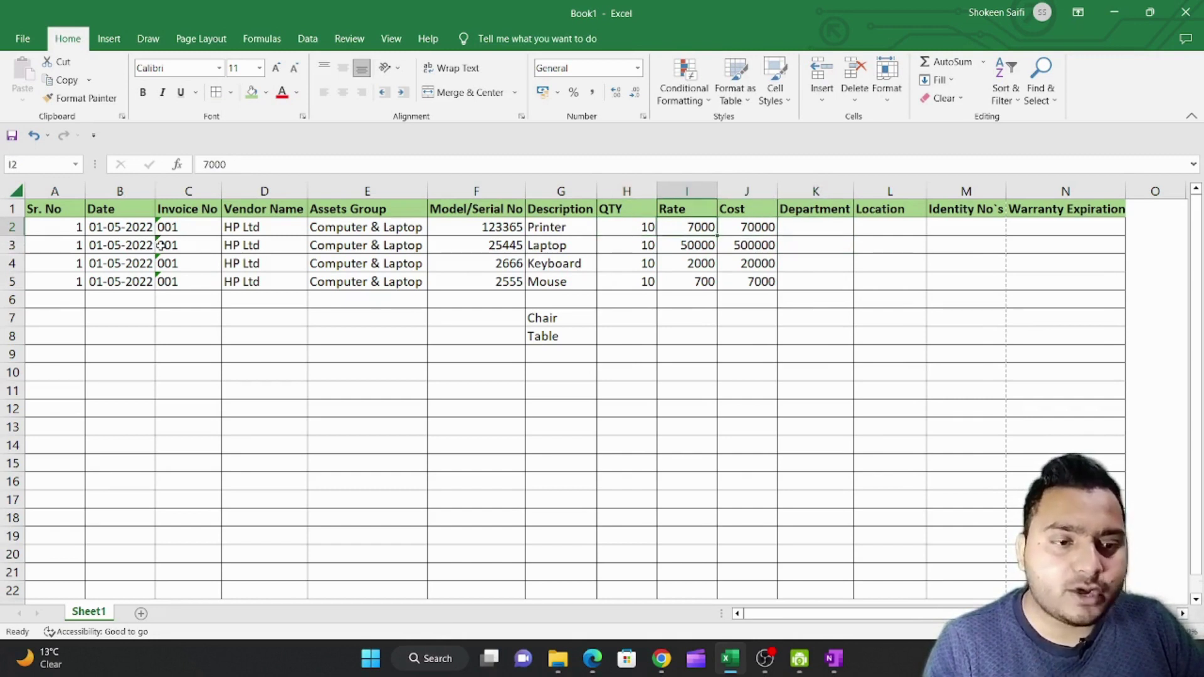
{"action": "key", "text": "Down"}
{"action": "key", "text": "Left"}
{"action": "key", "text": "Left"}
{"action": "key", "text": "Right"}
{"action": "key", "text": "Up"}
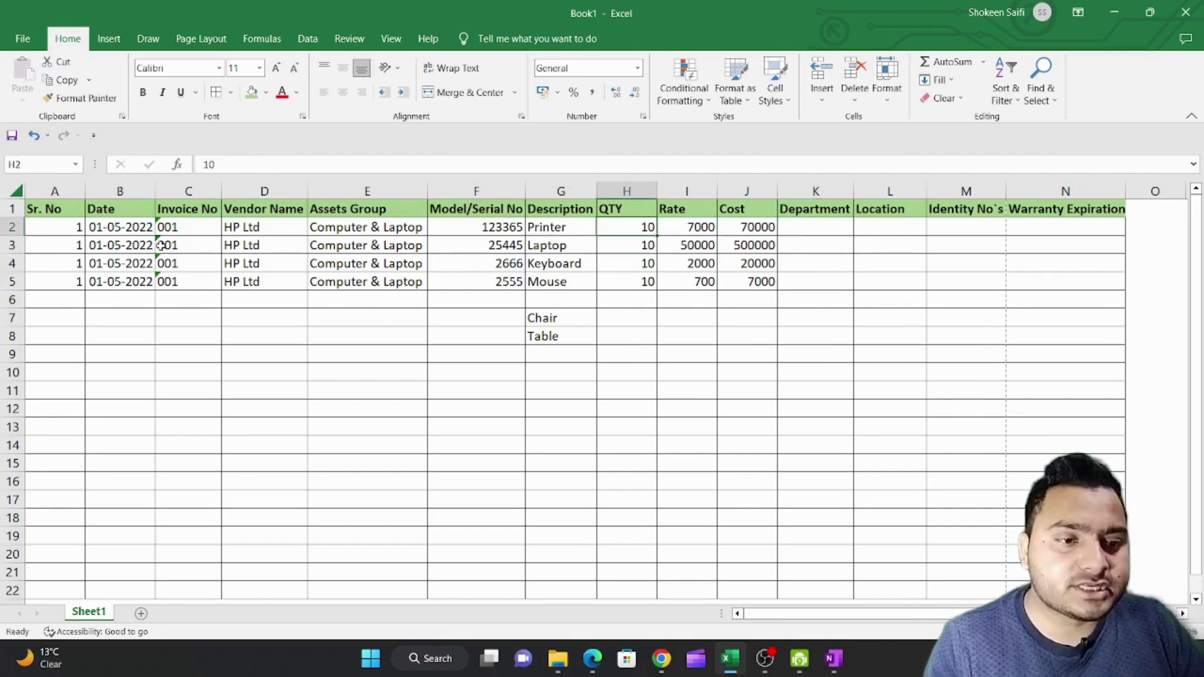
Insert an entire blank row between the Printer and Laptop records
{"action": "key", "text": "Down"}
{"action": "key", "text": "ctrl+shift+equal"}
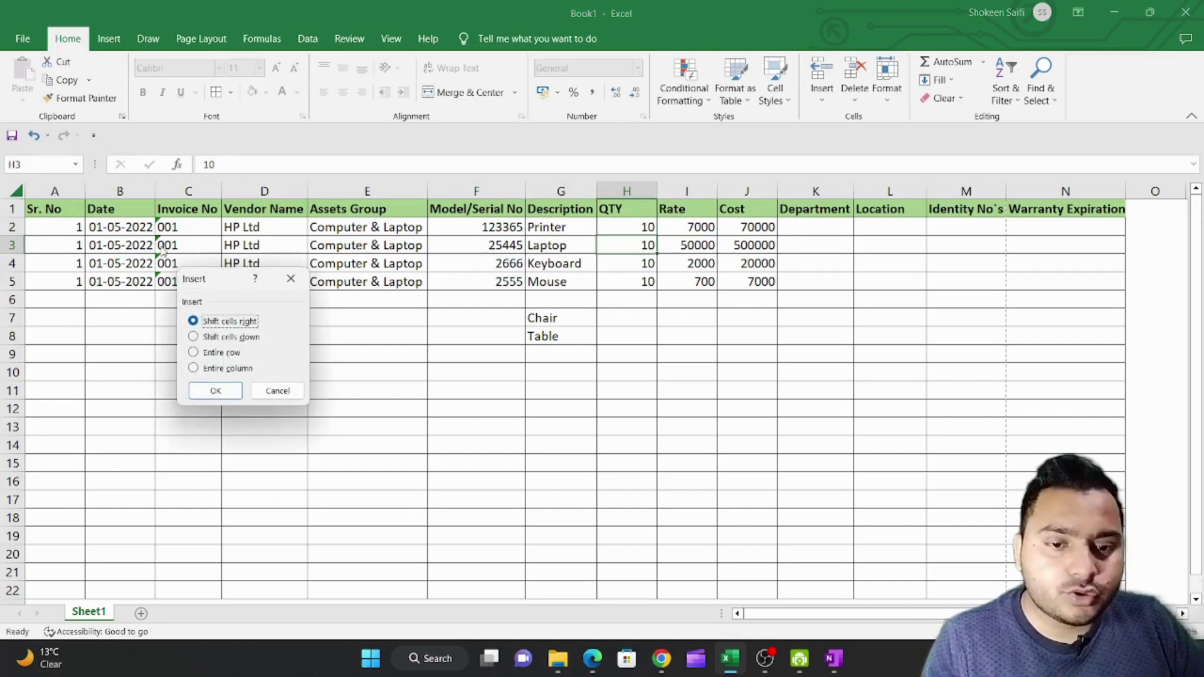
{"action": "key", "text": "Down"}
{"action": "key", "text": "Down"}
{"action": "key", "text": "Return"}
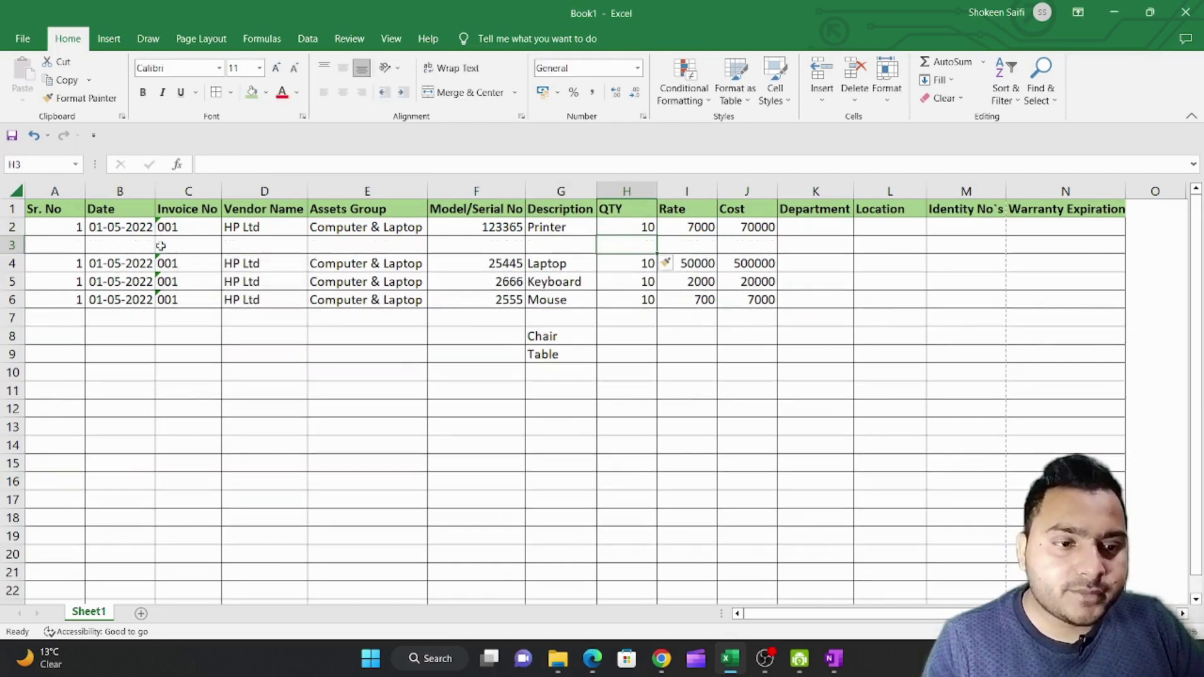
Insert eight more entire blank rows between the Printer record and the Laptop record
{"action": "key", "text": "ctrl+shift+equal"}
{"action": "key", "text": "Down"}
{"action": "key", "text": "Return"}
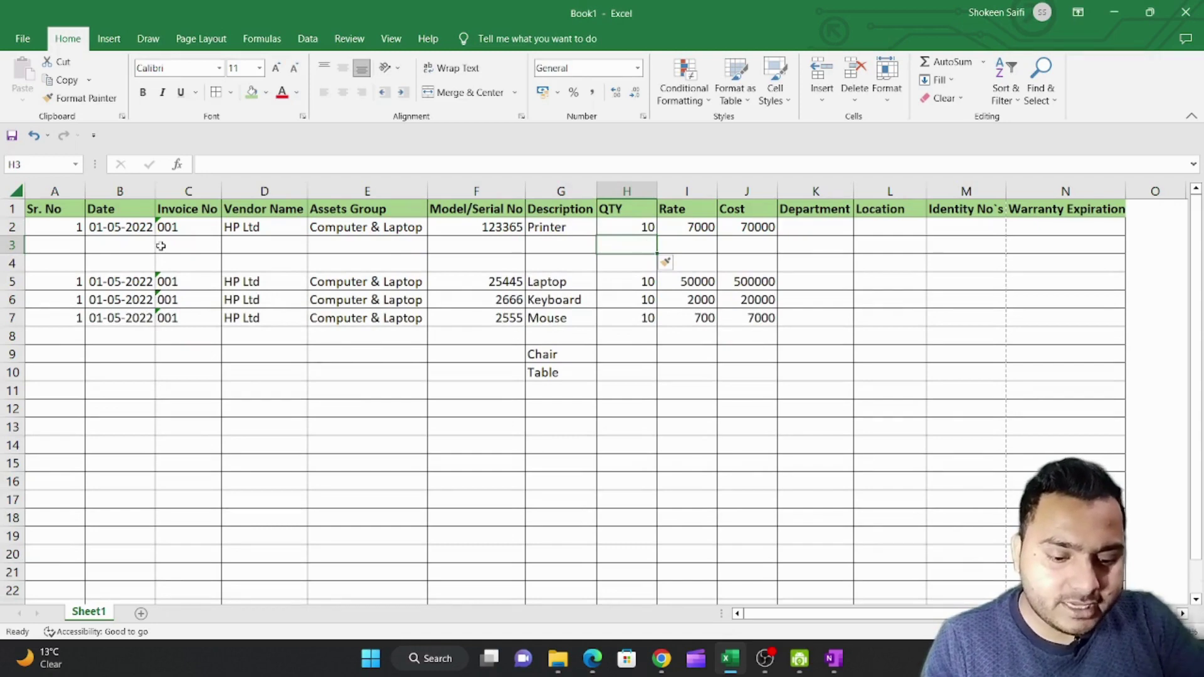
{"action": "key", "text": "F4"}
{"action": "key", "text": "F4"}
{"action": "key", "text": "F4"}
{"action": "key", "text": "F4"}
{"action": "key", "text": "F4"}
{"action": "key", "text": "F4"}
{"action": "key", "text": "F4"}
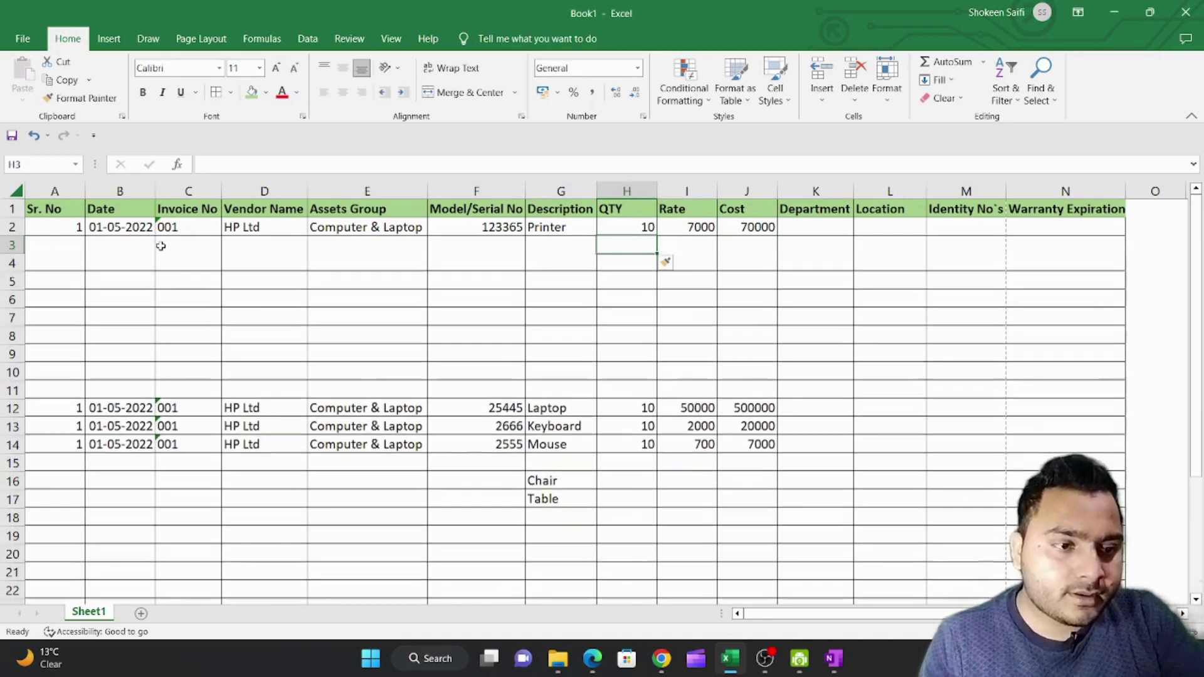
Set the Printer's quantity in H2 to 1
{"action": "key", "text": "Up"}
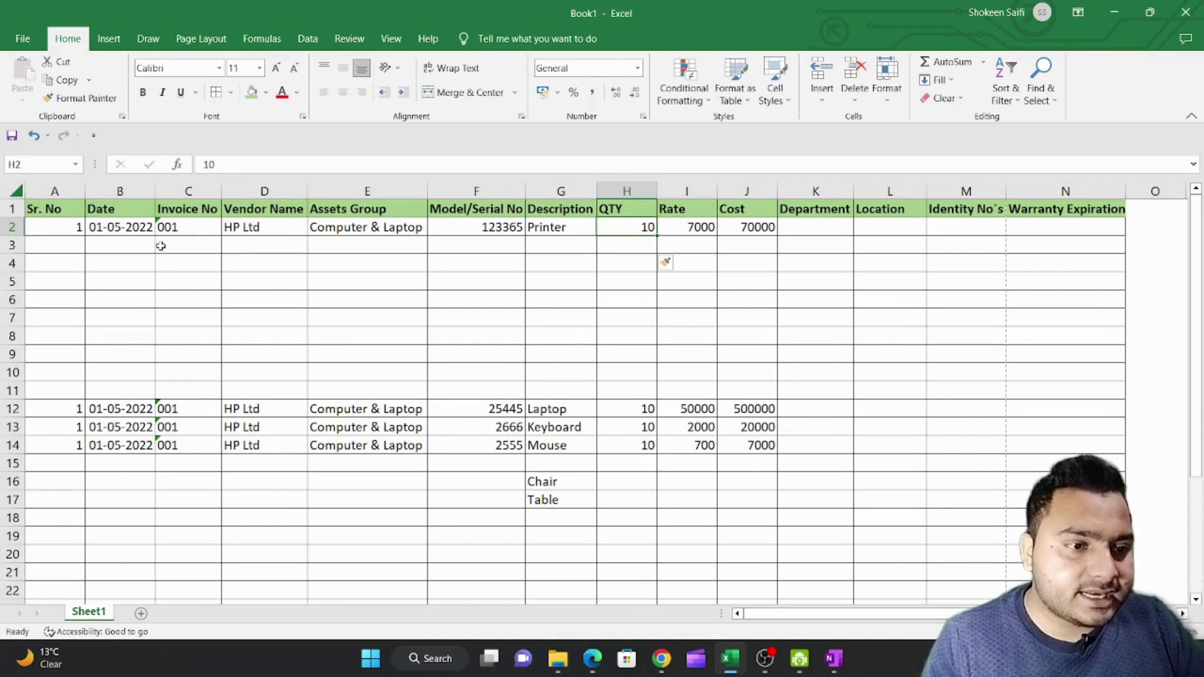
{"action": "type", "text": "1"}
{"action": "key", "text": "Return"}
Fill the Printer's quantity from H2 down through the blank rows to H11
{"action": "key", "text": "Up"}
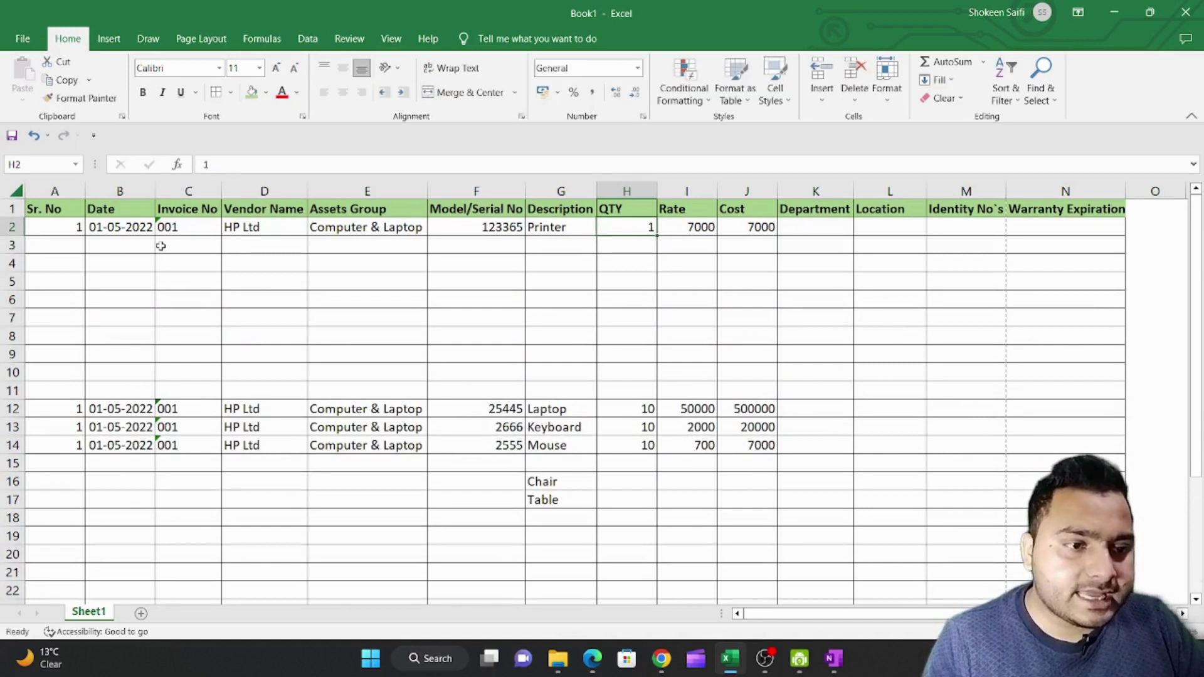
{"action": "key", "text": "shift+Down"}
{"action": "key", "text": "shift+Down"}
{"action": "key", "text": "shift+Down"}
{"action": "key", "text": "shift+Down"}
{"action": "key", "text": "shift+Down"}
{"action": "key", "text": "shift+Down"}
{"action": "key", "text": "shift+Down"}
{"action": "key", "text": "ctrl+d"}
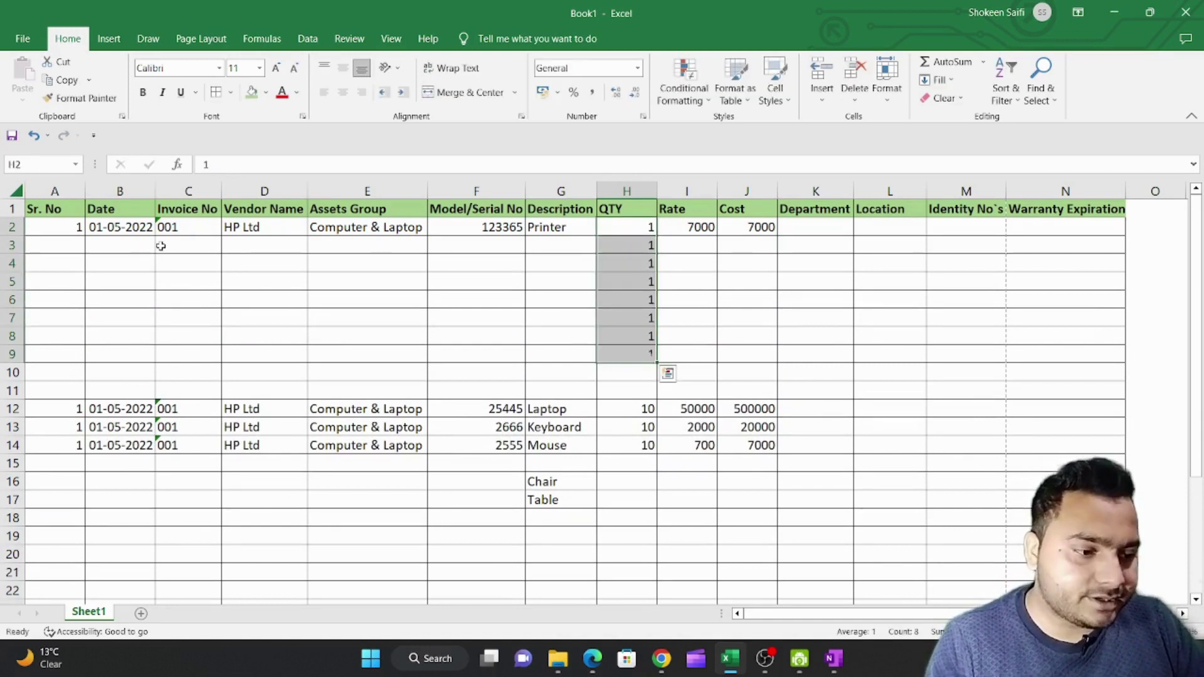
{"action": "key", "text": "shift+Down"}
{"action": "key", "text": "shift+Down"}
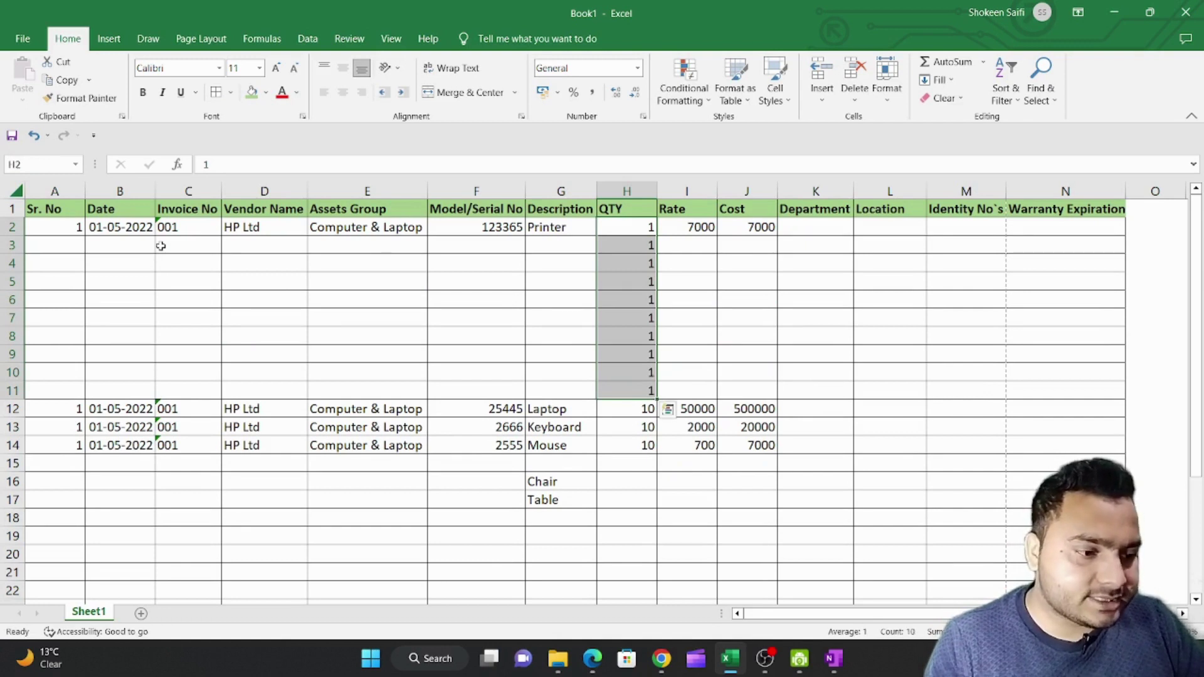
Fill the Printer's rate and cost formula from I2:J2 down to row 11
{"action": "key", "text": "Right"}
{"action": "key", "text": "shift+Right"}
{"action": "key", "text": "shift+Down"}
{"action": "key", "text": "shift+Down"}
{"action": "key", "text": "shift+Down"}
{"action": "key", "text": "shift+Down"}
{"action": "key", "text": "shift+Down"}
{"action": "key", "text": "shift+Down"}
{"action": "key", "text": "shift+Down"}
{"action": "key", "text": "shift+Down"}
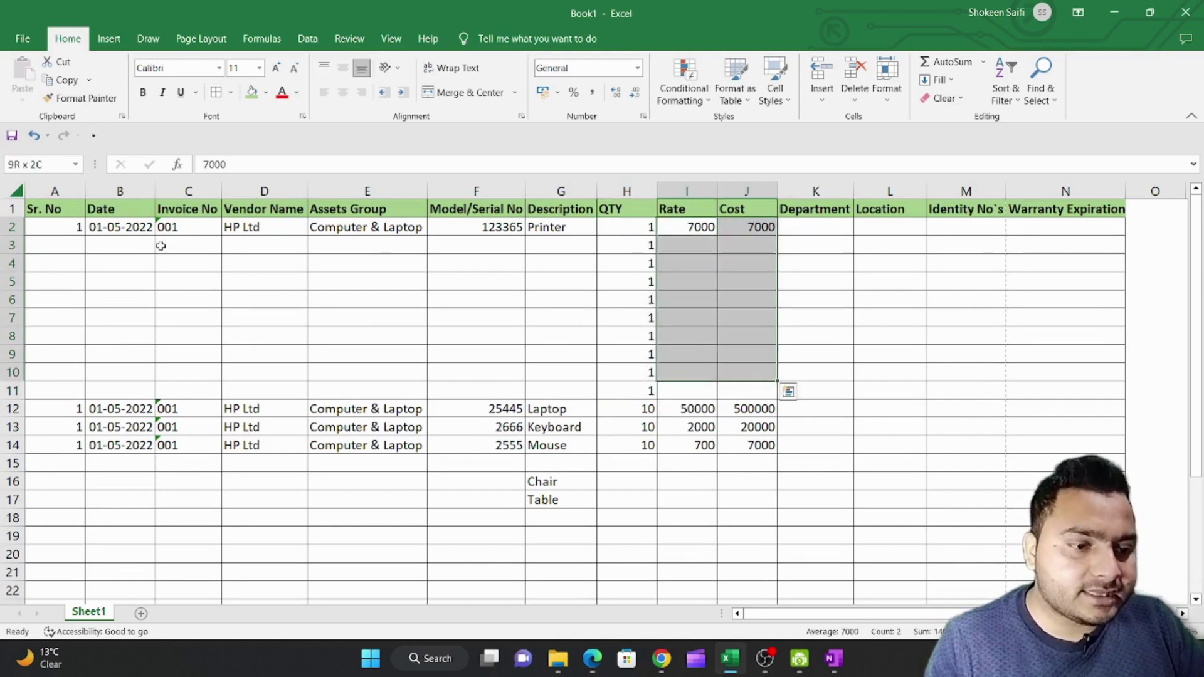
{"action": "key", "text": "shift+Down"}
{"action": "key", "text": "ctrl+d"}
Enter the departments Lab in K2 and Principal in K3
{"action": "key", "text": "Right"}
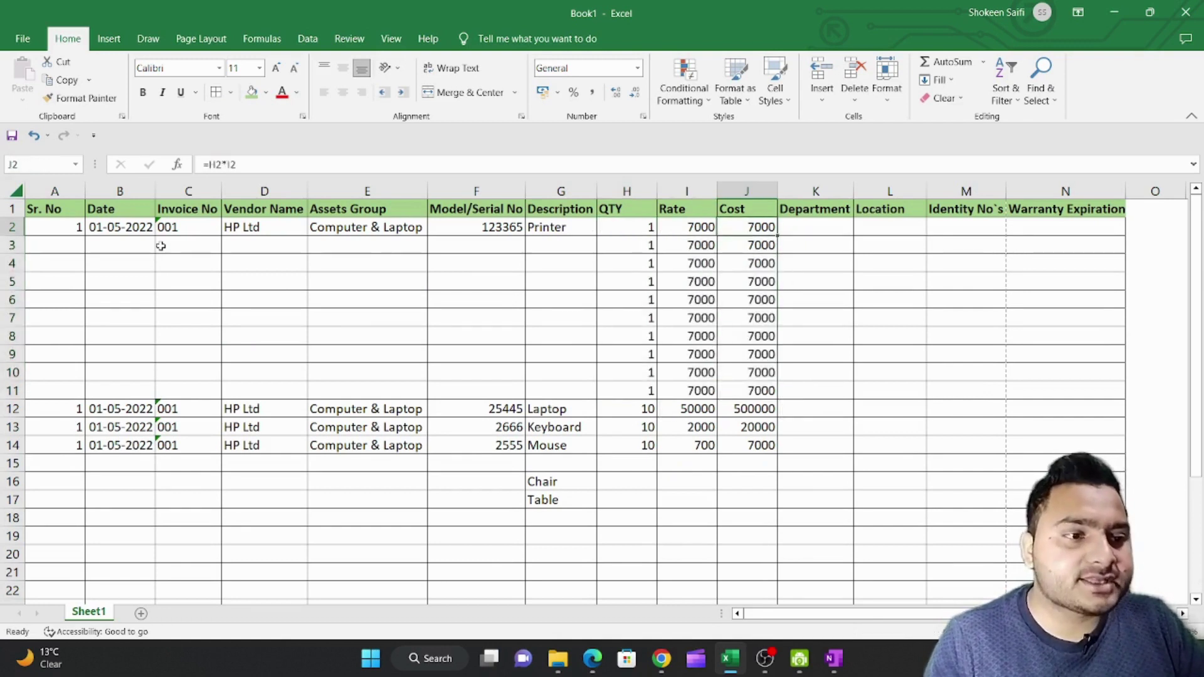
{"action": "key", "text": "Right"}
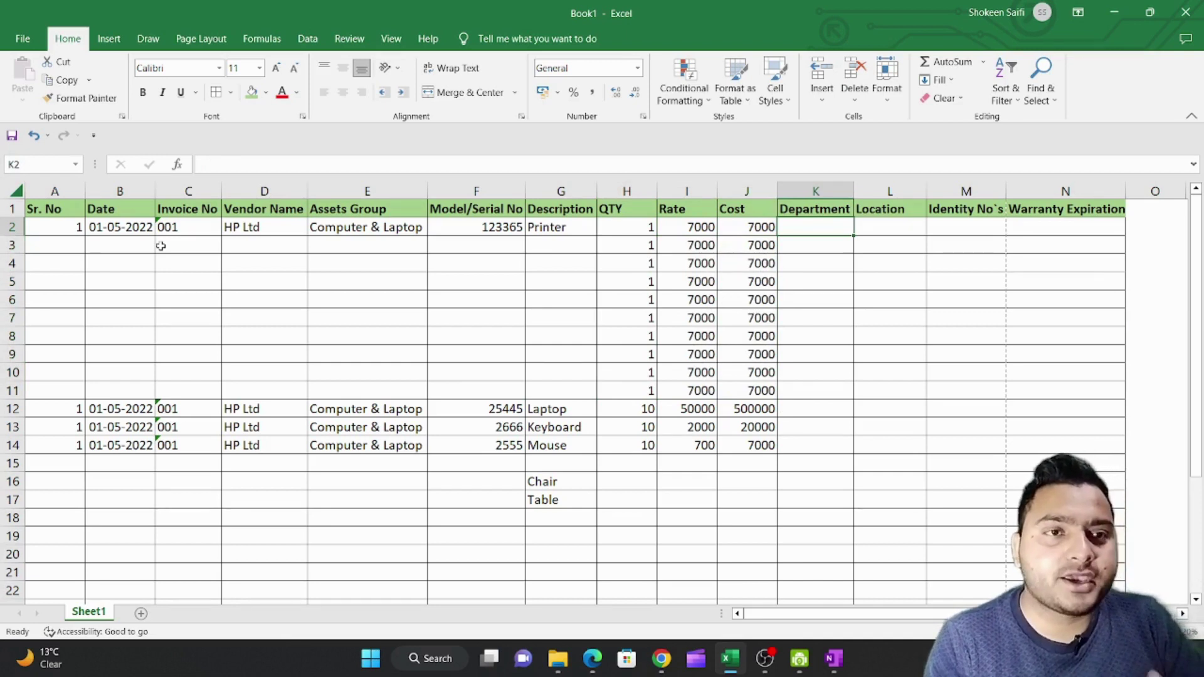
{"action": "type", "text": "L"}
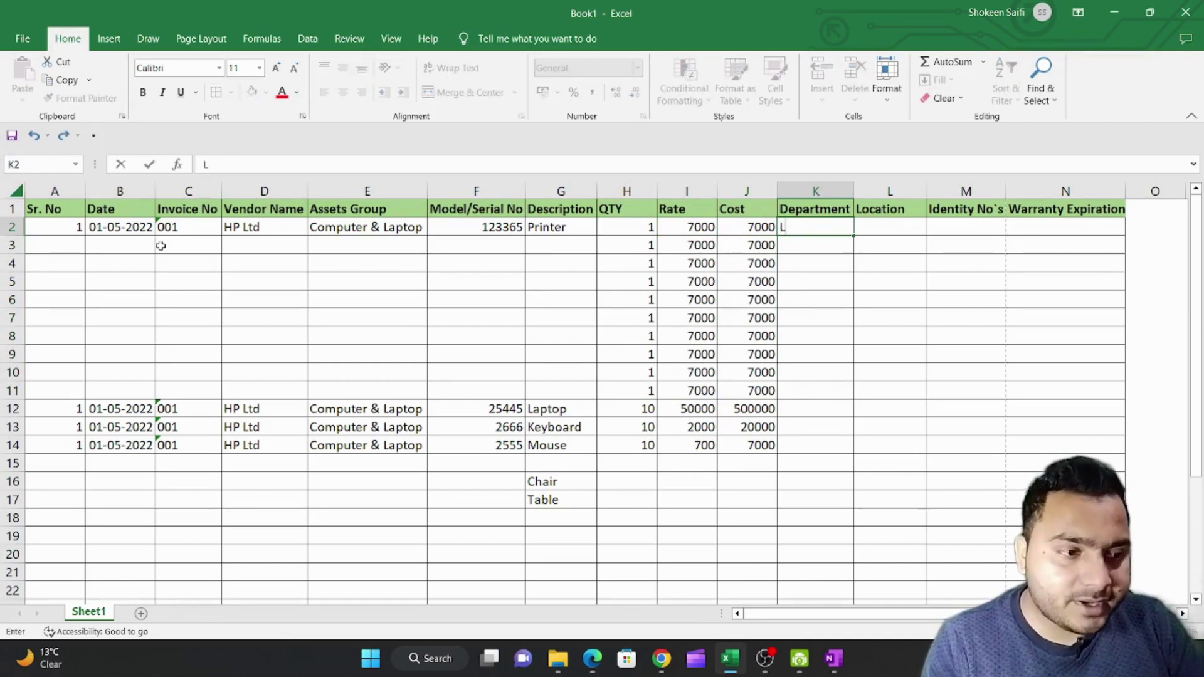
{"action": "type", "text": "ab"}
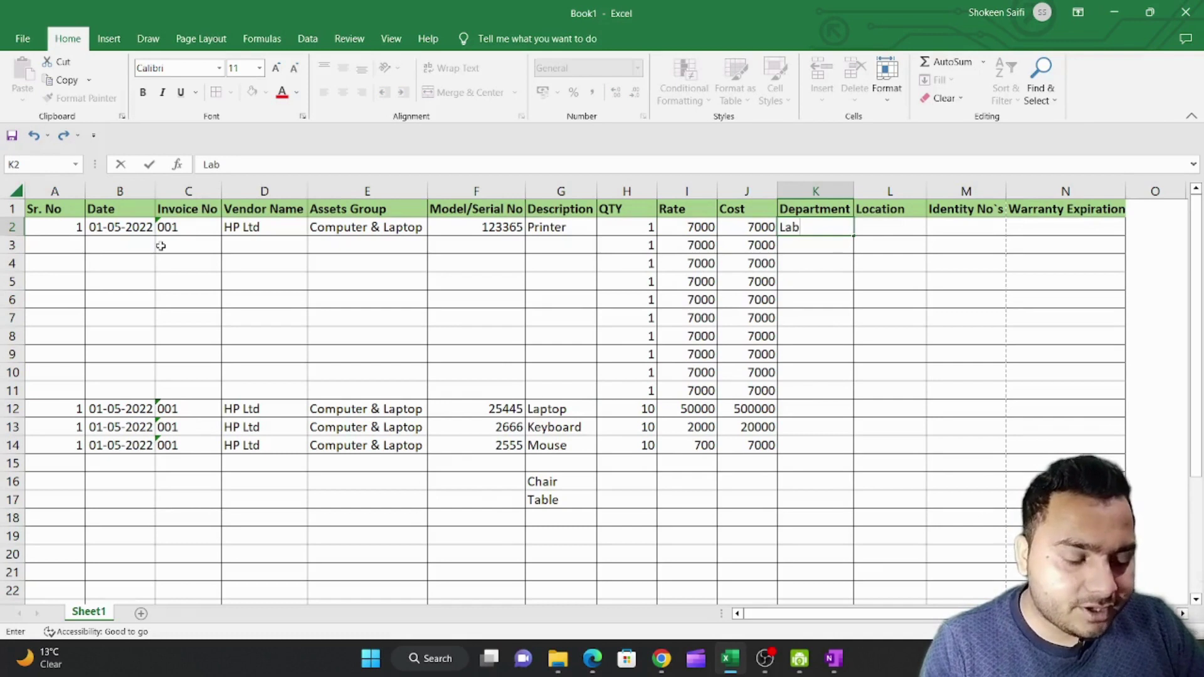
{"action": "key", "text": "Return"}
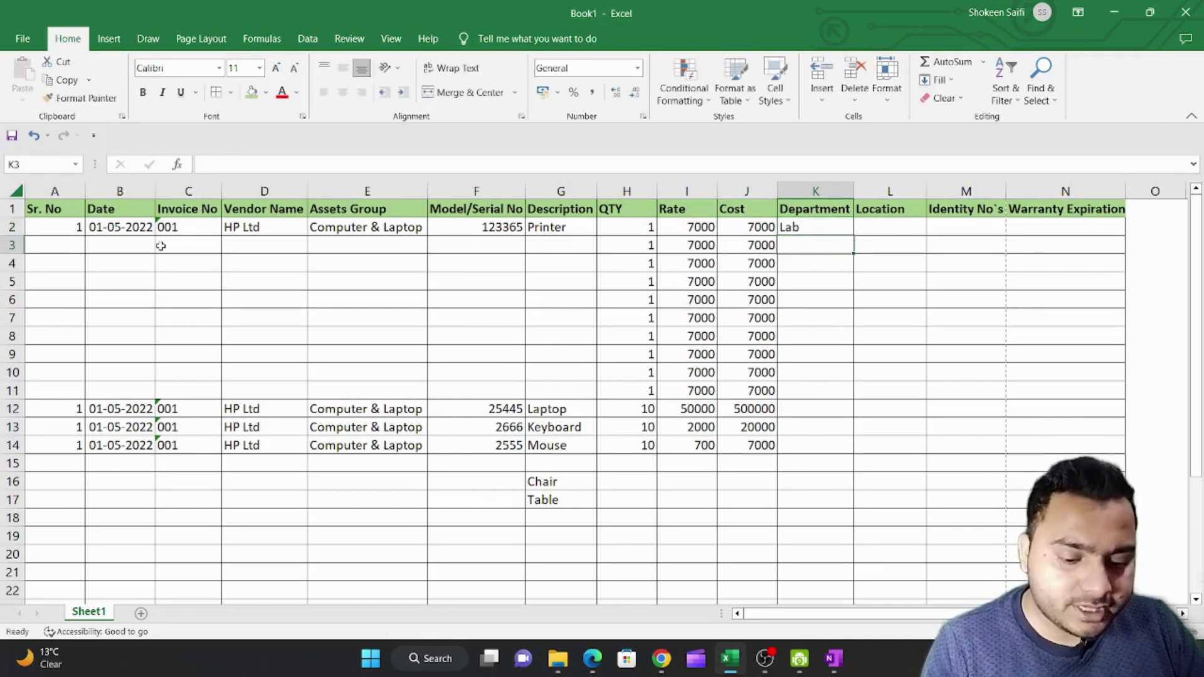
{"action": "type", "text": "Pr"}
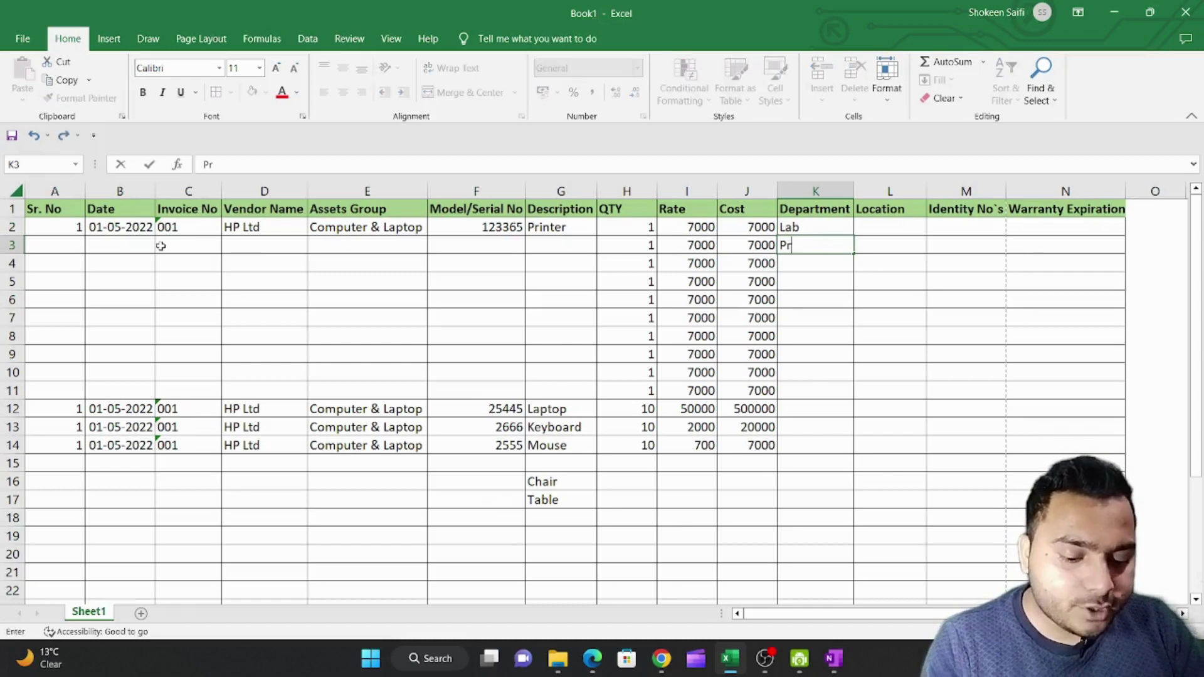
{"action": "type", "text": "incipal"}
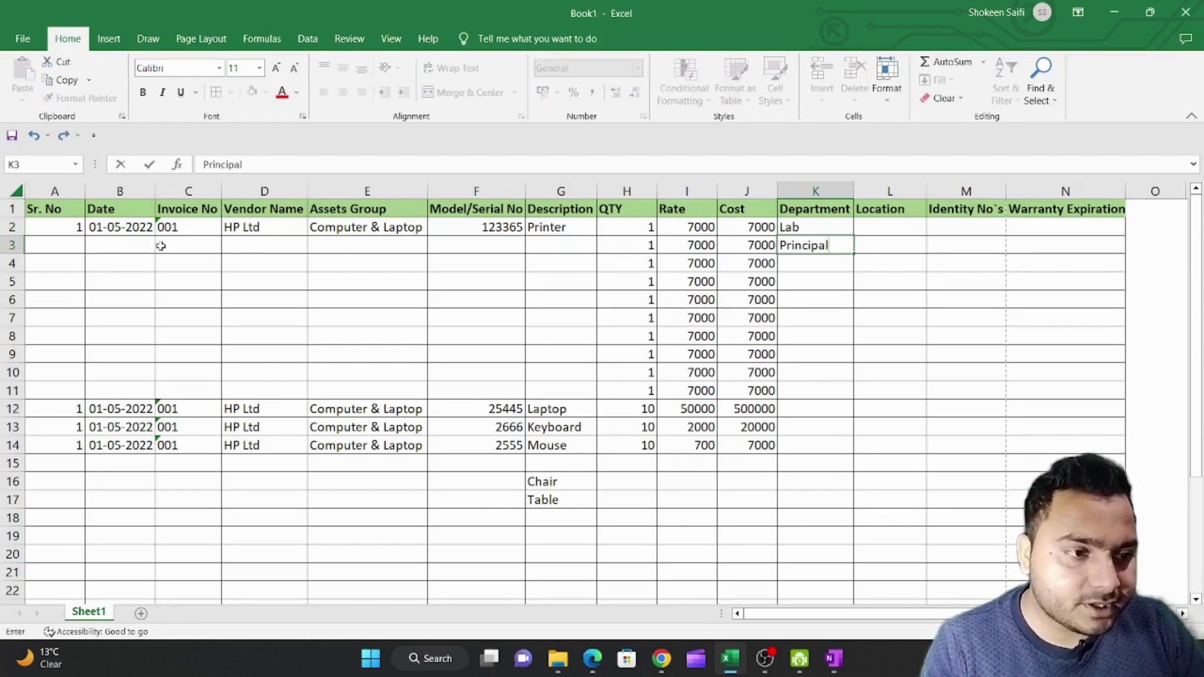
{"action": "key", "text": "Return"}
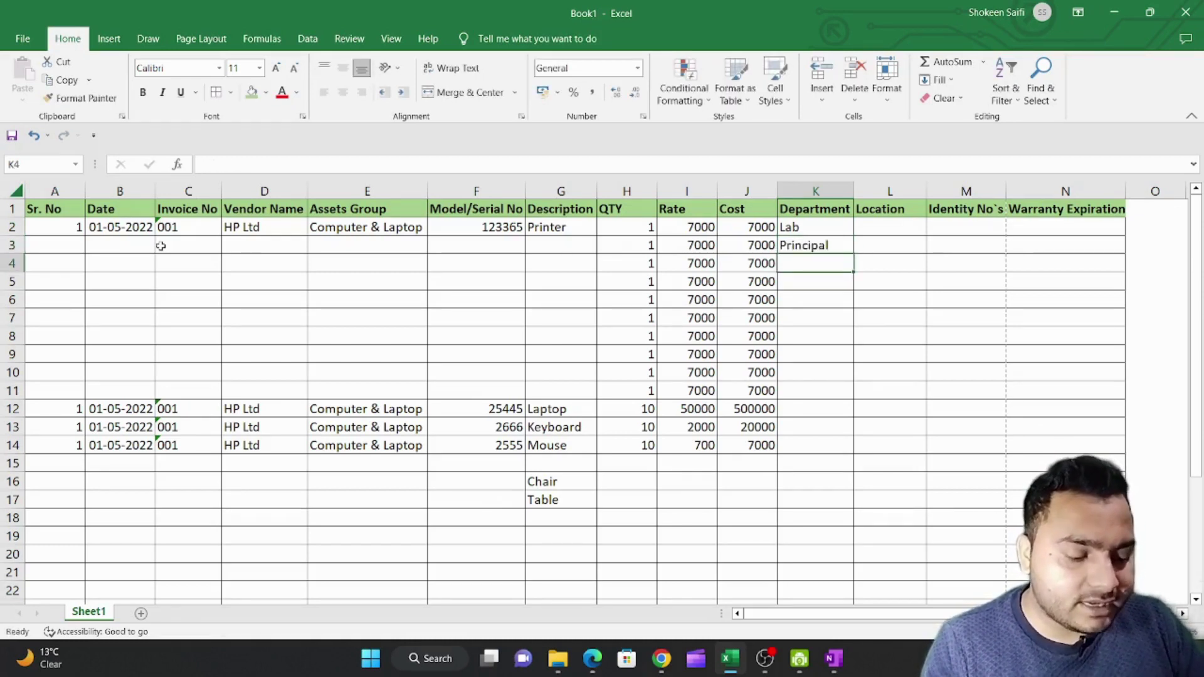
Enter Lab as the department of the third printer row in K4
{"action": "key", "text": "Up"}
{"action": "key", "text": "Up"}
{"action": "key", "text": "Down"}
{"action": "key", "text": "Down"}
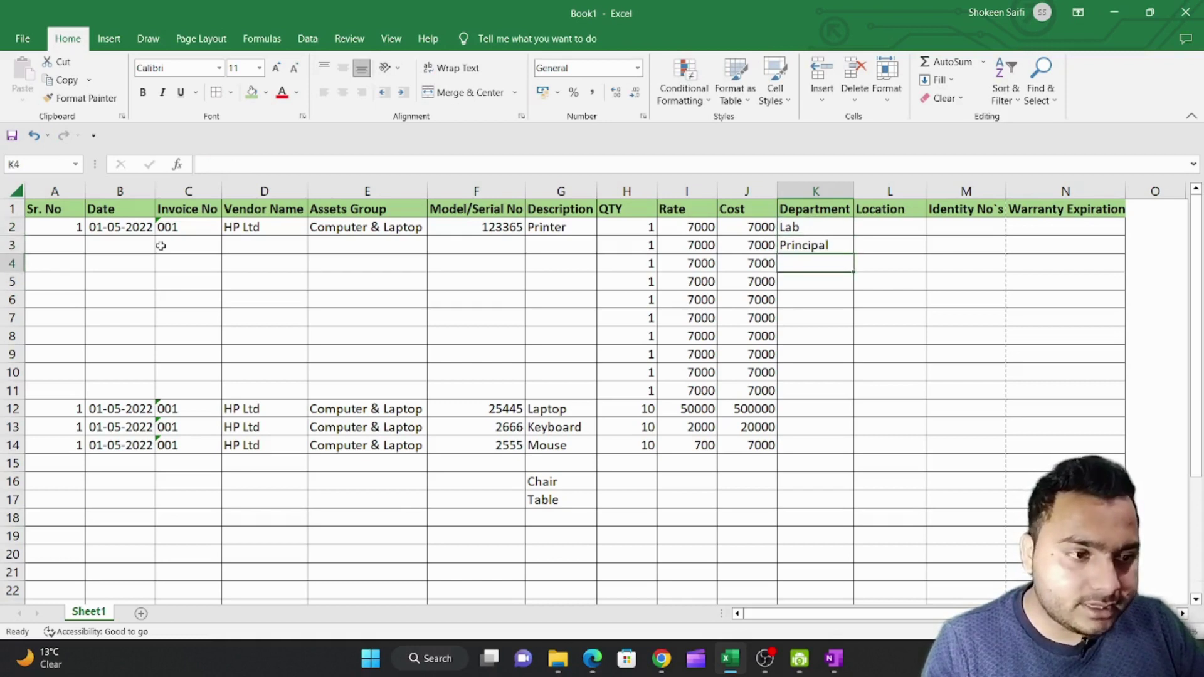
{"action": "type", "text": "Lab"}
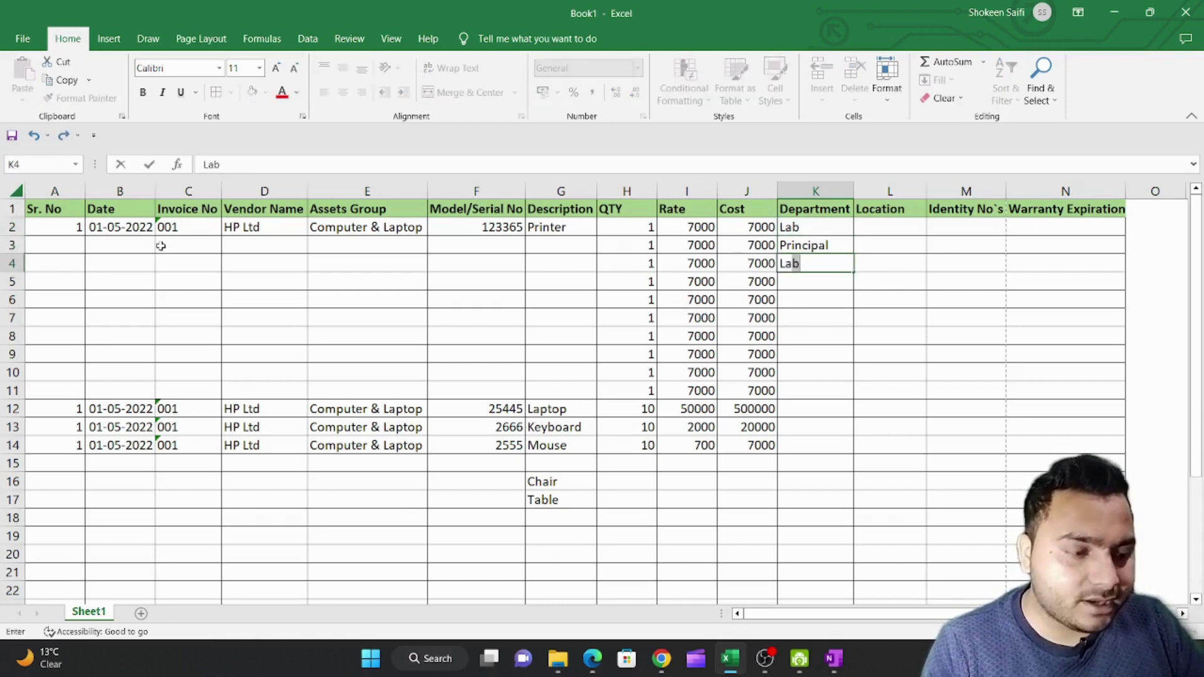
{"action": "key", "text": "Return"}
{"action": "key", "text": "Up"}
{"action": "key", "text": "Up"}
{"action": "key", "text": "Up"}
{"action": "key", "text": "Down"}
{"action": "key", "text": "Down"}
{"action": "key", "text": "Down"}
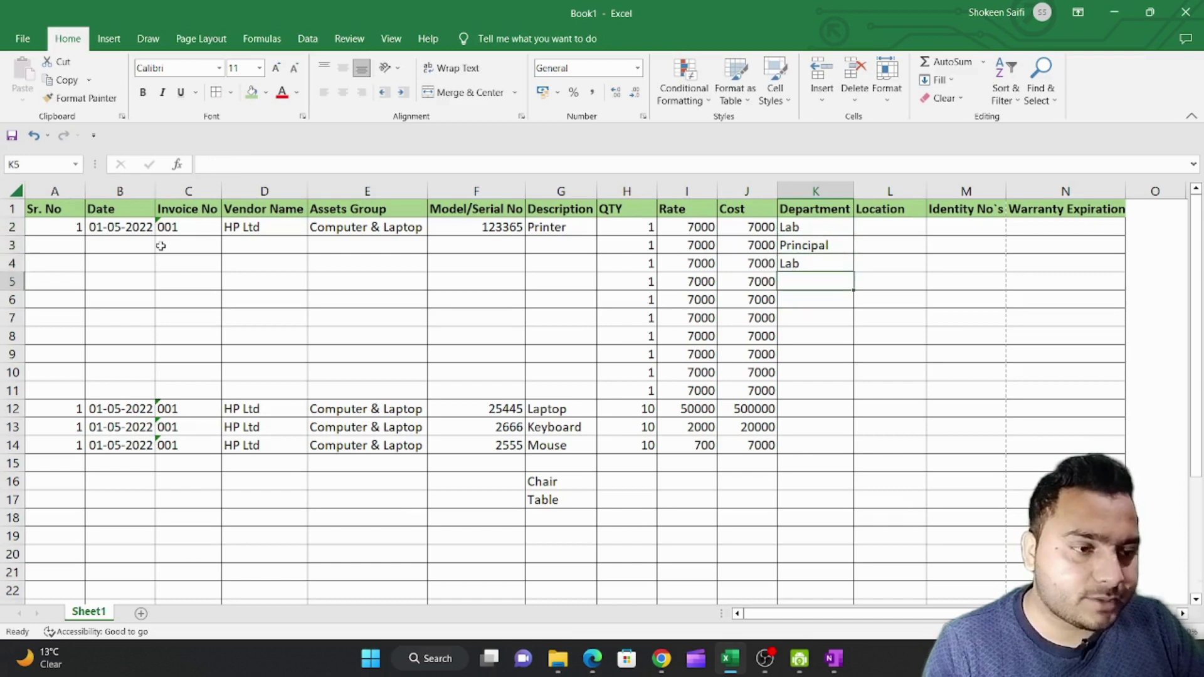
{"action": "key", "text": "Up"}
{"action": "key", "text": "Up"}
{"action": "key", "text": "Up"}
{"action": "key", "text": "Down"}
{"action": "key", "text": "Down"}
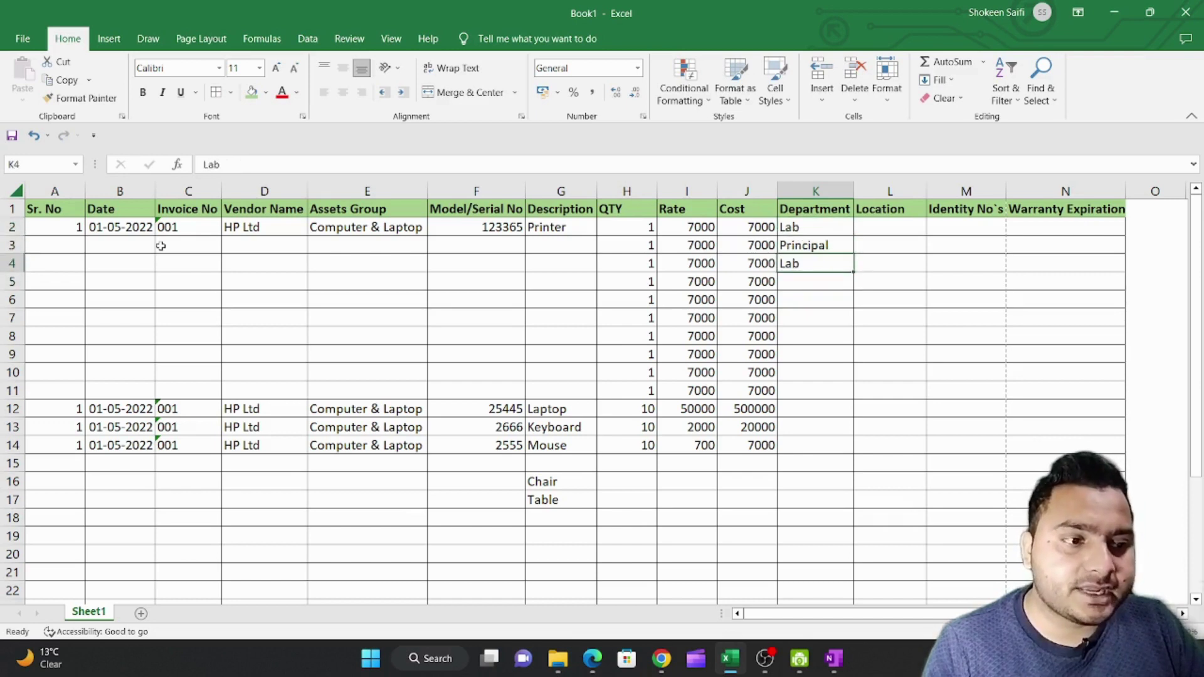
Enter Admission as the department in K5
{"action": "key", "text": "Down"}
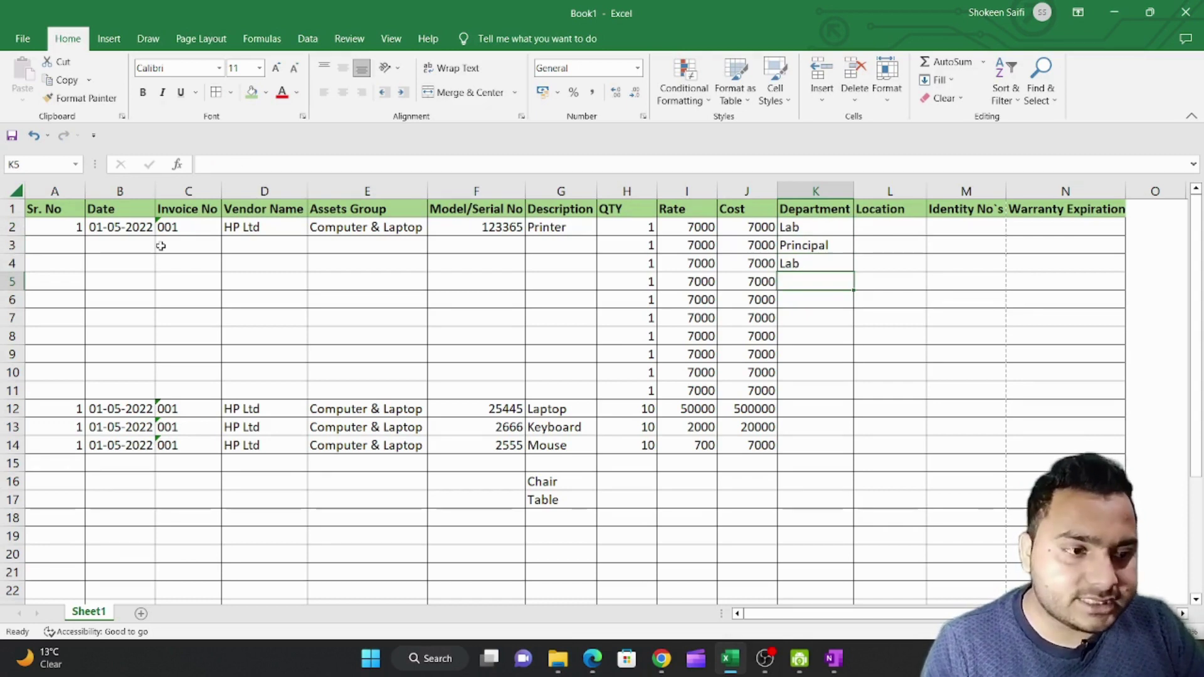
{"action": "type", "text": "Admi"}
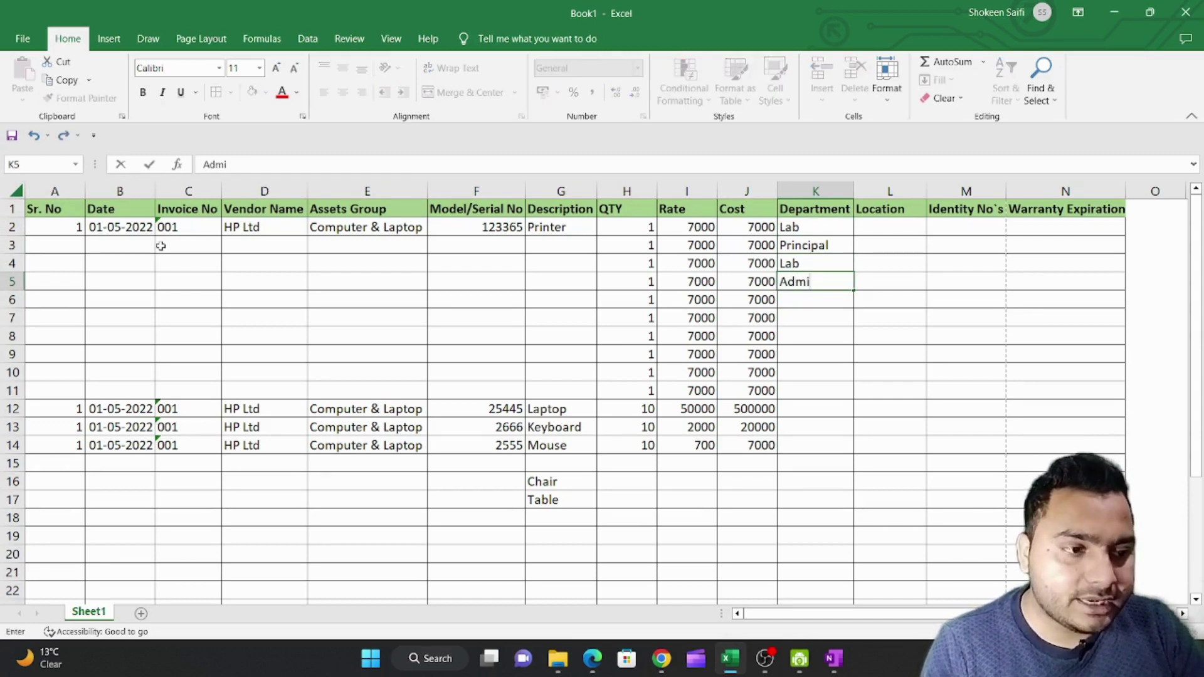
{"action": "type", "text": "ssion"}
{"action": "key", "text": "Return"}
Enter Rohini as the location of the first printer in L2
{"action": "key", "text": "Up"}
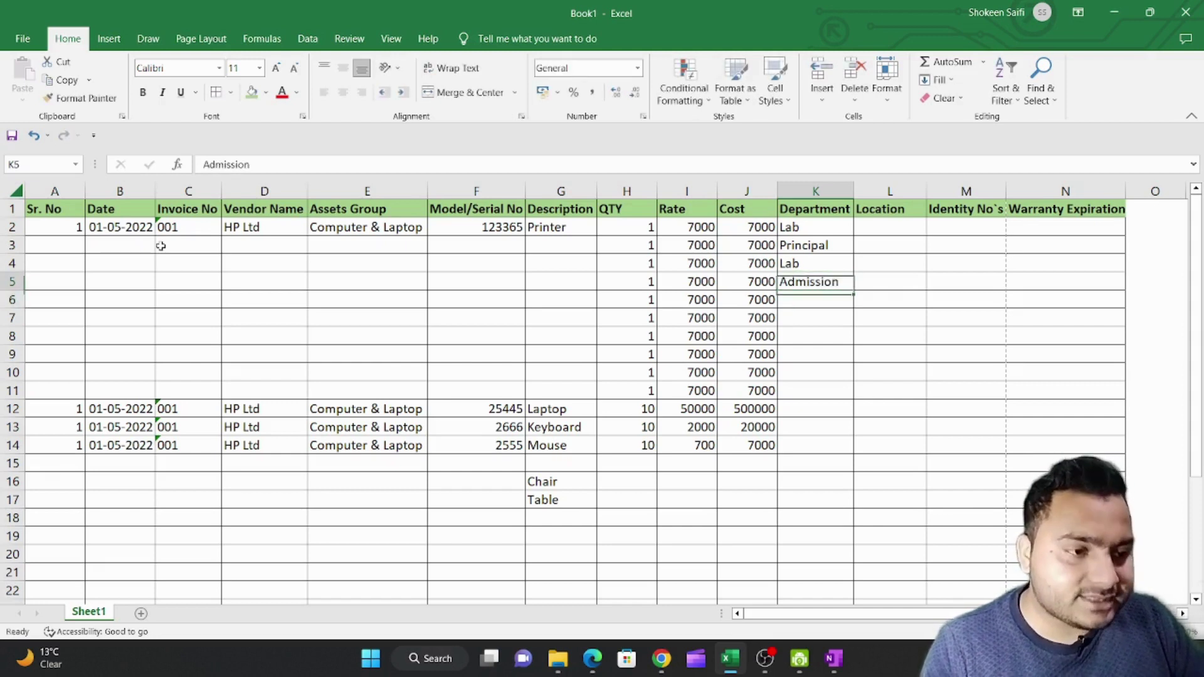
{"action": "key", "text": "Up"}
{"action": "key", "text": "Up"}
{"action": "key", "text": "Up"}
{"action": "key", "text": "Right"}
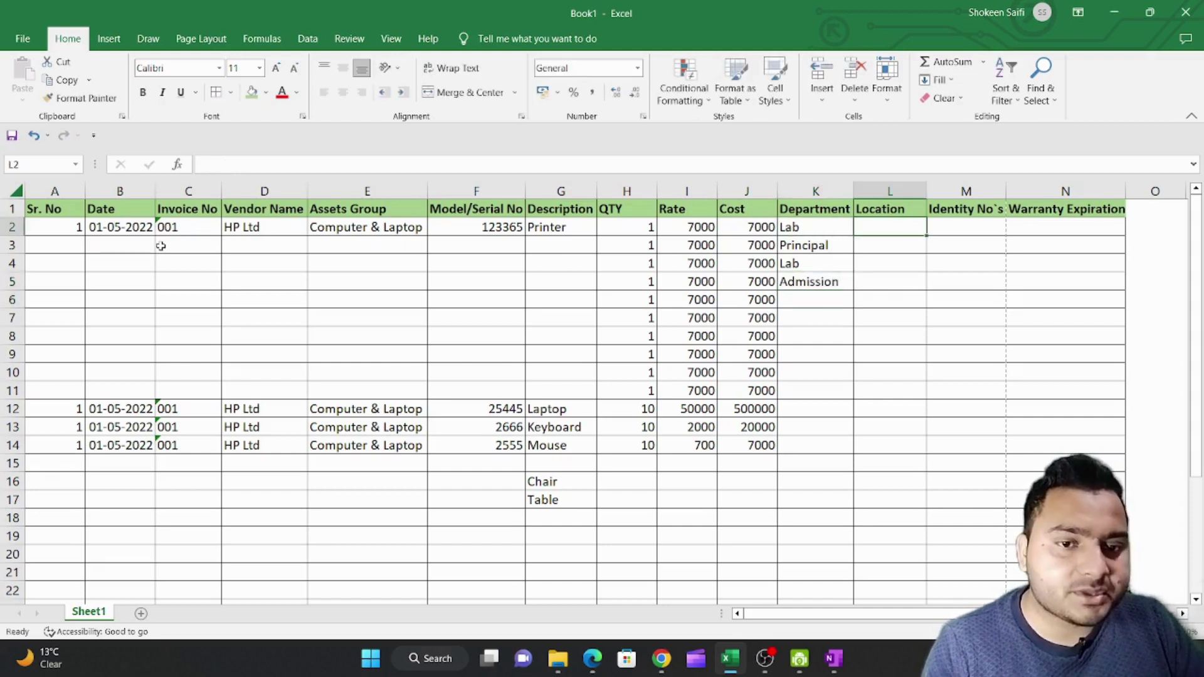
{"action": "key", "text": "Left"}
{"action": "key", "text": "Right"}
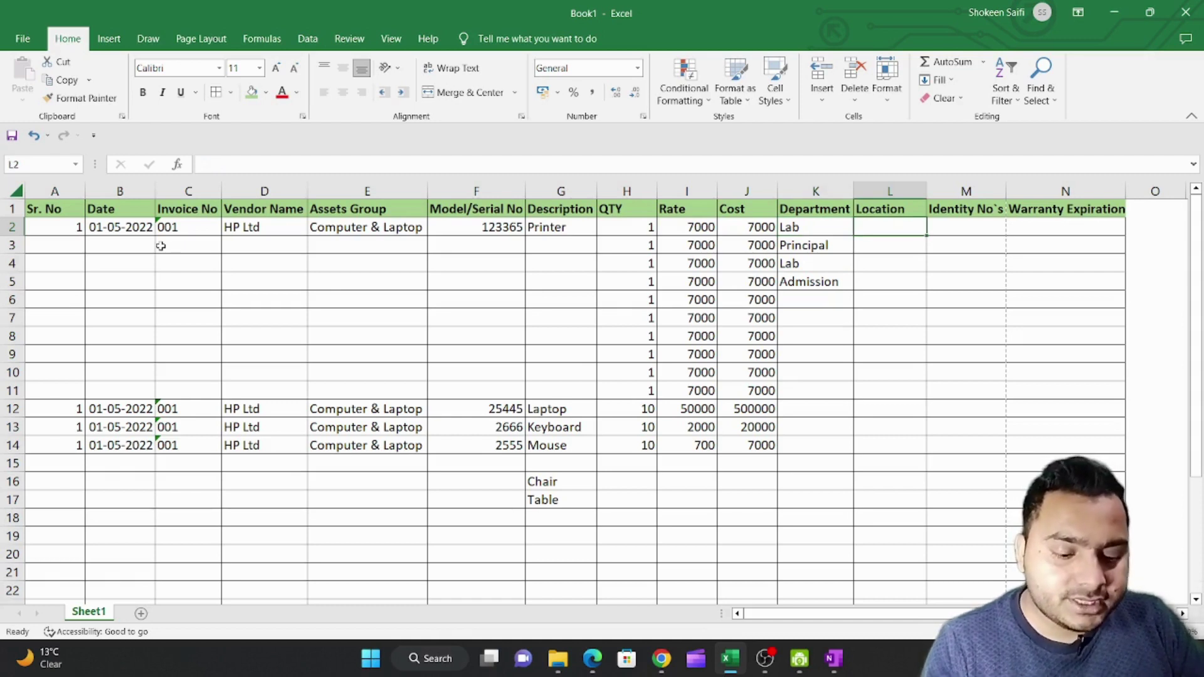
{"action": "type", "text": "Roj"}
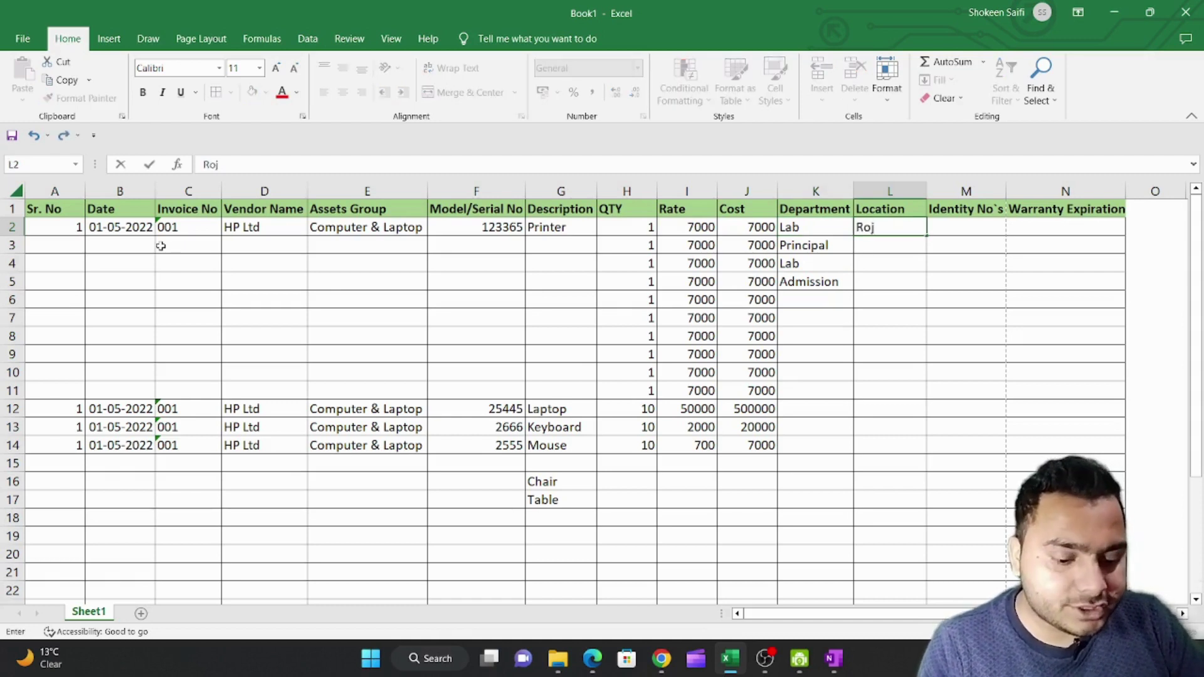
{"action": "type", "text": "hini"}
{"action": "key", "text": "BackSpace"}
{"action": "key", "text": "BackSpace"}
{"action": "key", "text": "BackSpace"}
{"action": "key", "text": "BackSpace"}
{"action": "key", "text": "BackSpace"}
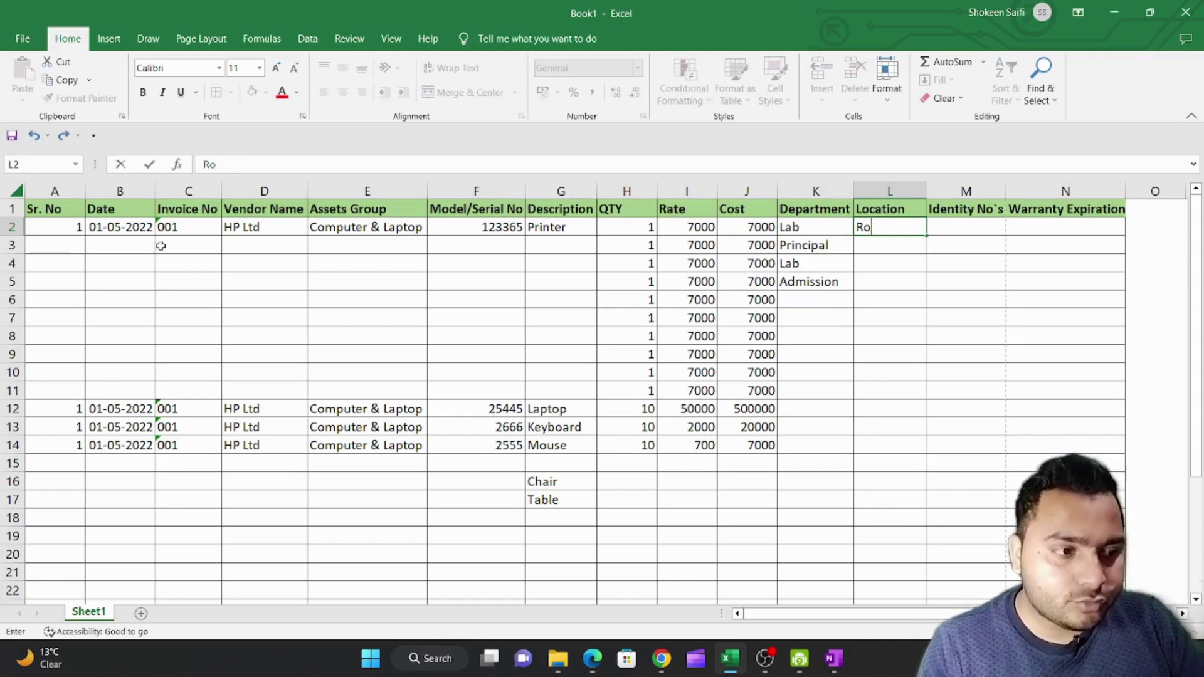
{"action": "type", "text": "hini"}
{"action": "key", "text": "Return"}
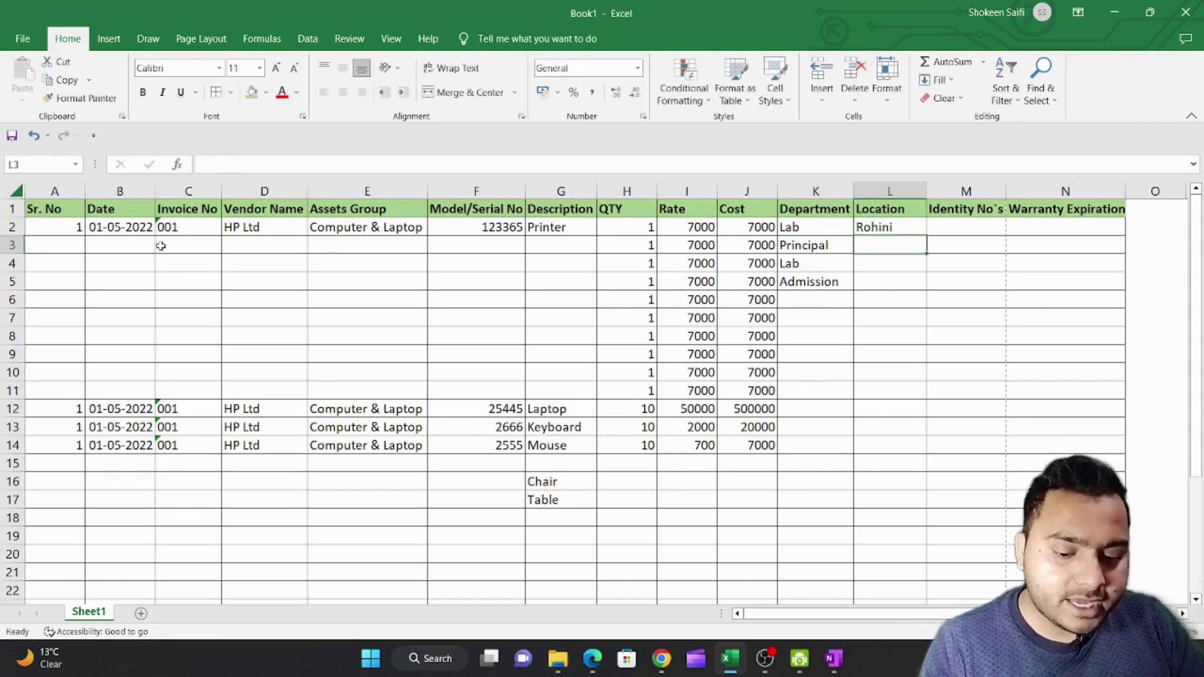
Enter the locations Sakti Vihar in L3 and Pitam Pura in L4
{"action": "type", "text": "Sakti"}
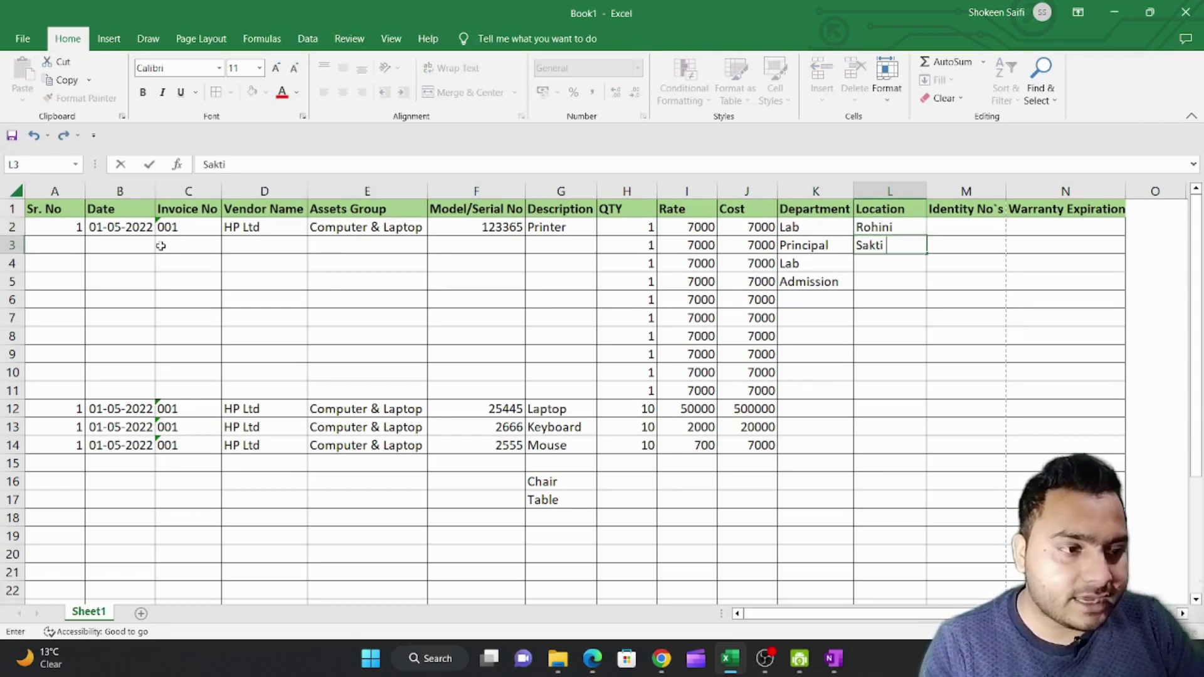
{"action": "type", "text": " Vihar"}
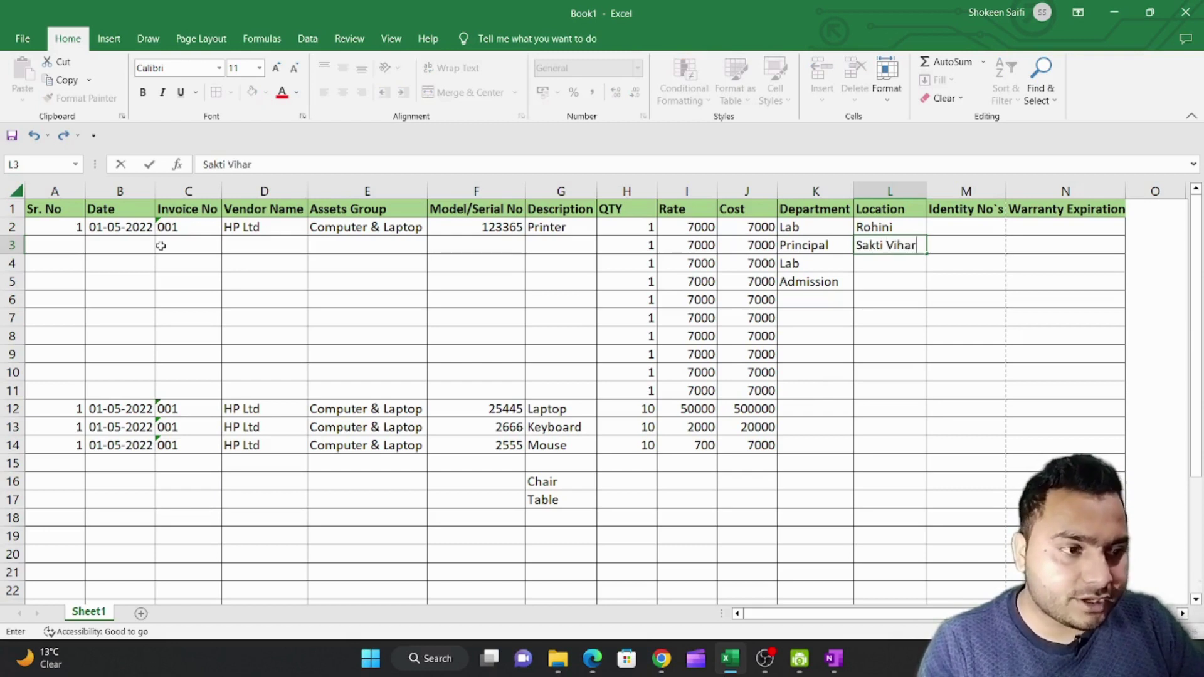
{"action": "key", "text": "Return"}
{"action": "type", "text": "P"}
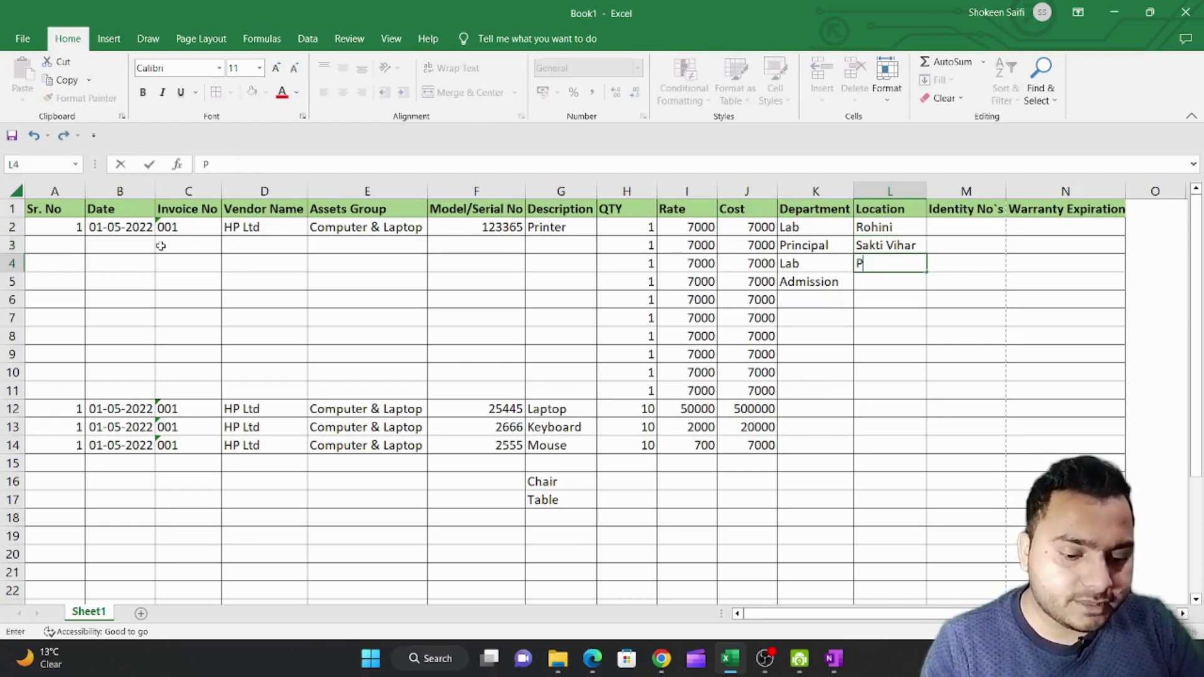
{"action": "type", "text": "itam Pura"}
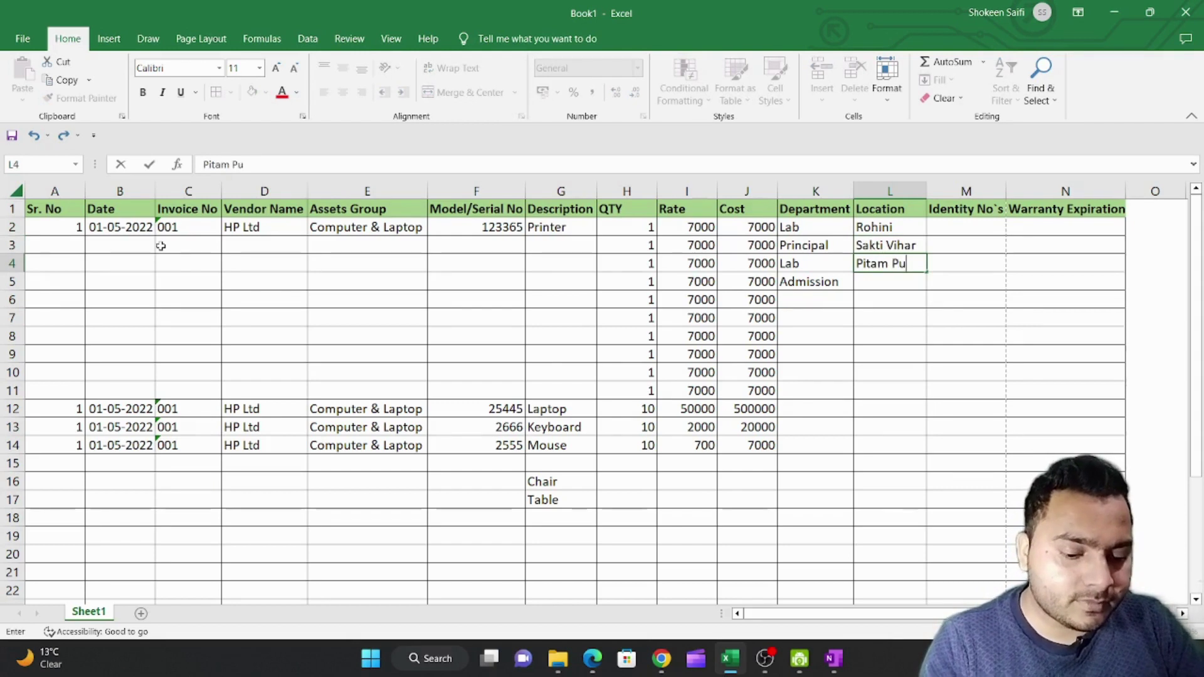
{"action": "key", "text": "Return"}
{"action": "key", "text": "Return"}
{"action": "key", "text": "Return"}
{"action": "key", "text": "Down"}
{"action": "key", "text": "Down"}
{"action": "key", "text": "Down"}
{"action": "key", "text": "Down"}
{"action": "key", "text": "Down"}
{"action": "key", "text": "Down"}
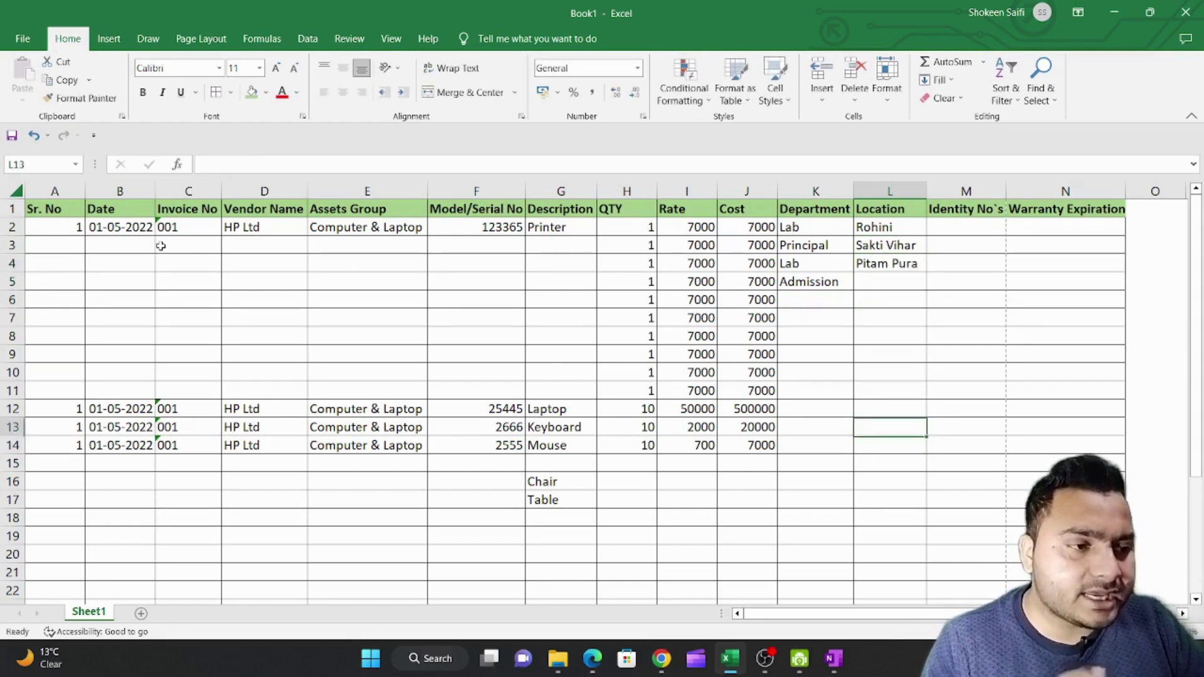
Review the Model/Serial No cells F2 to F5 and select the first Identity No's cell, M2
{"action": "key", "text": "Up"}
{"action": "key", "text": "Up"}
{"action": "key", "text": "Up"}
{"action": "key", "text": "Up"}
{"action": "key", "text": "Up"}
{"action": "key", "text": "Up"}
{"action": "key", "text": "Up"}
{"action": "key", "text": "Up"}
{"action": "key", "text": "Up"}
{"action": "key", "text": "Up"}
{"action": "key", "text": "Up"}
{"action": "key", "text": "Right"}
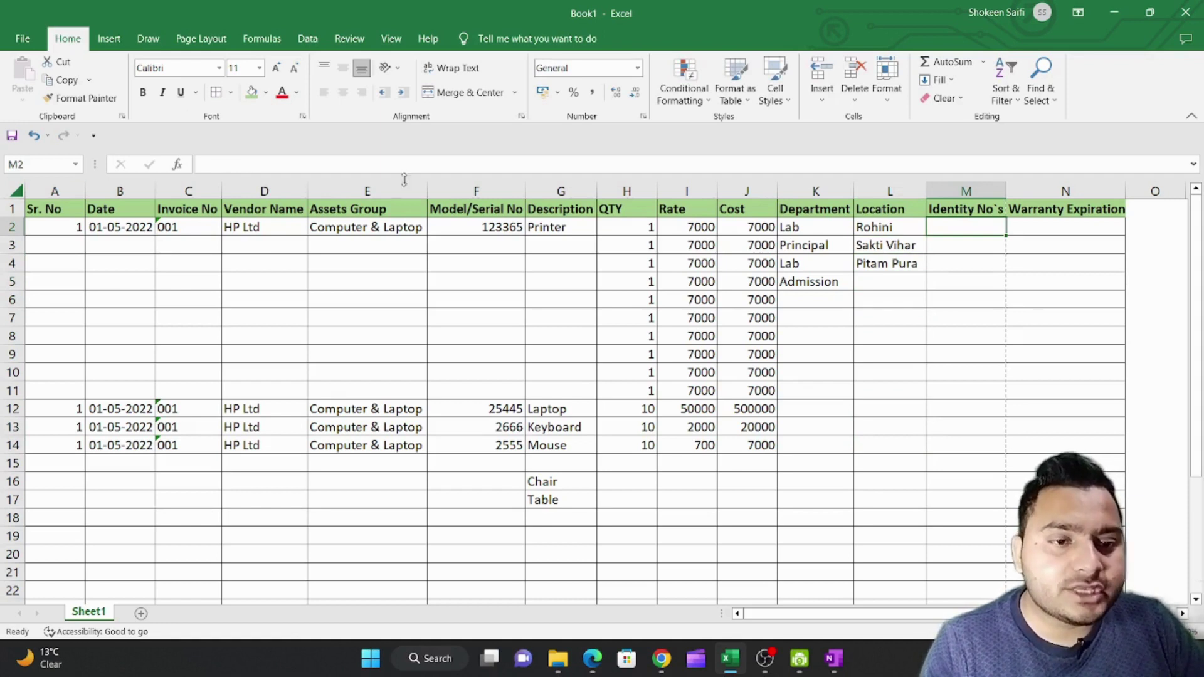
{"action": "left_click_drag", "start_coordinate": [439, 223], "coordinate": [448, 279]}
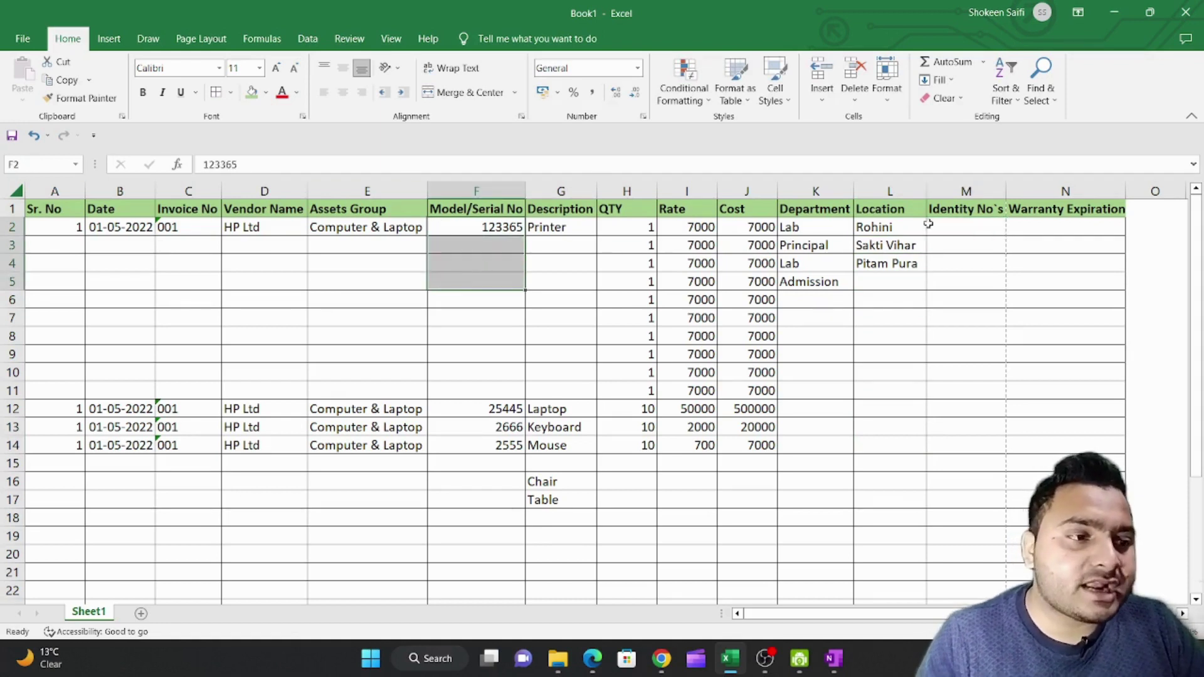
{"action": "left_click", "coordinate": [949, 225]}
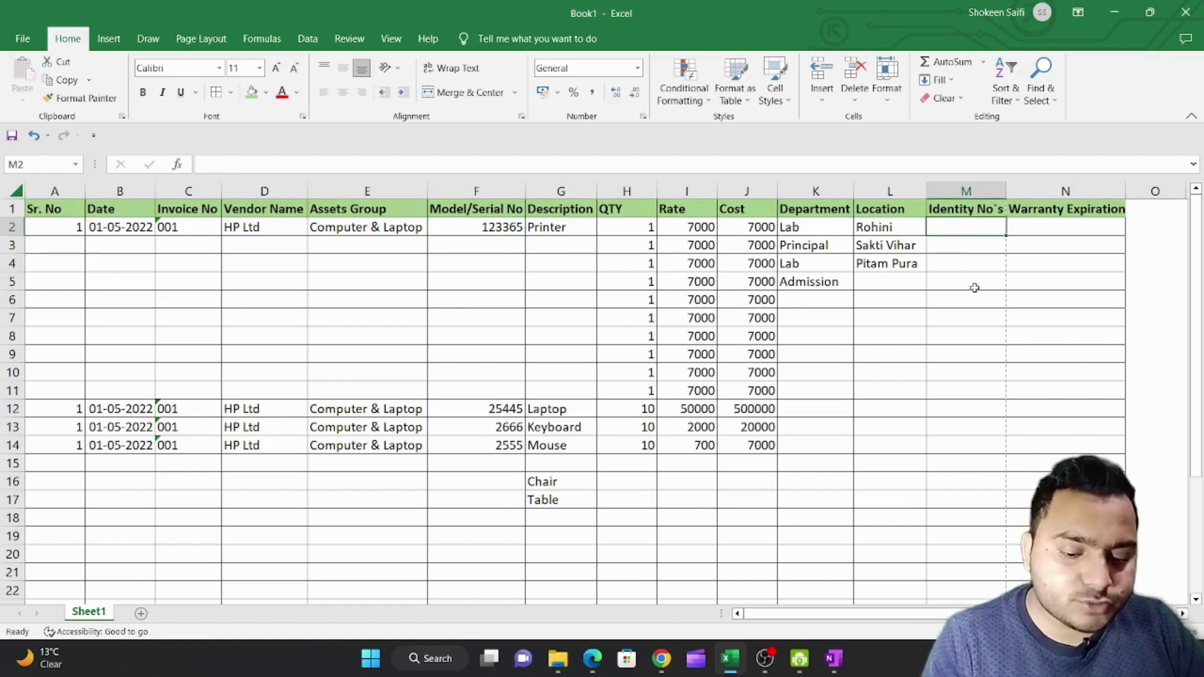
Enter the identity numbers FA-001 in M2 and FA-002 in M3 for the first two printers
{"action": "type", "text": "FA"}
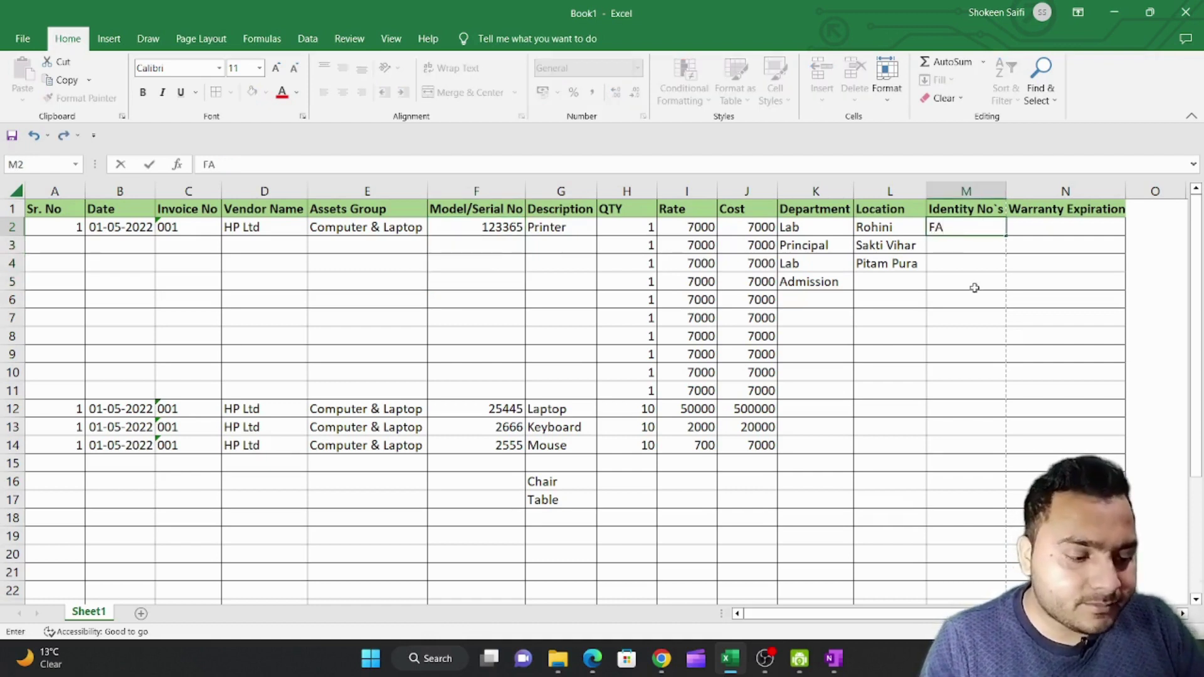
{"action": "type", "text": "-"}
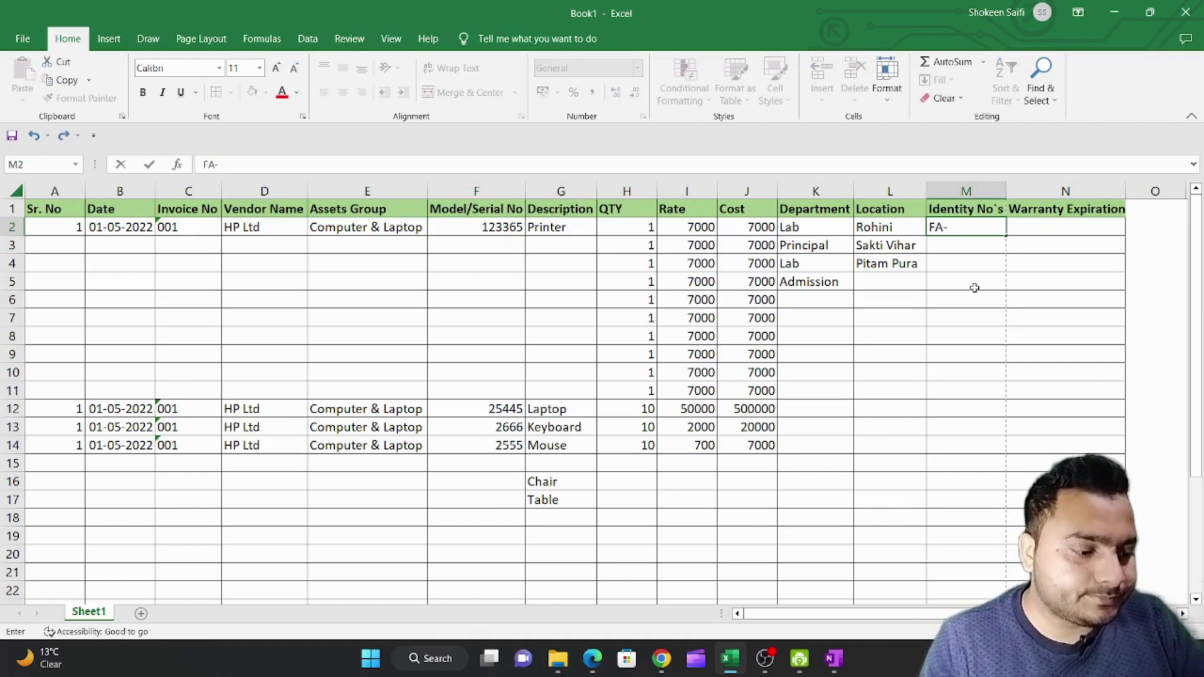
{"action": "type", "text": "001"}
{"action": "key", "text": "Return"}
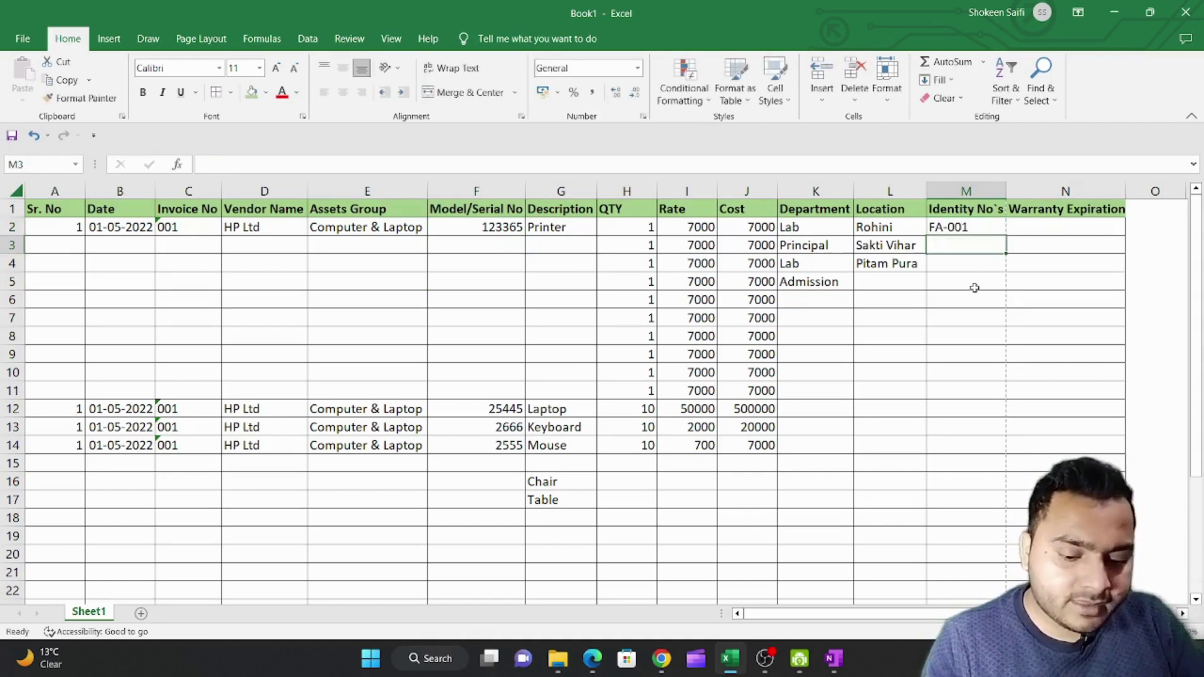
{"action": "type", "text": "FA-002"}
{"action": "key", "text": "Return"}
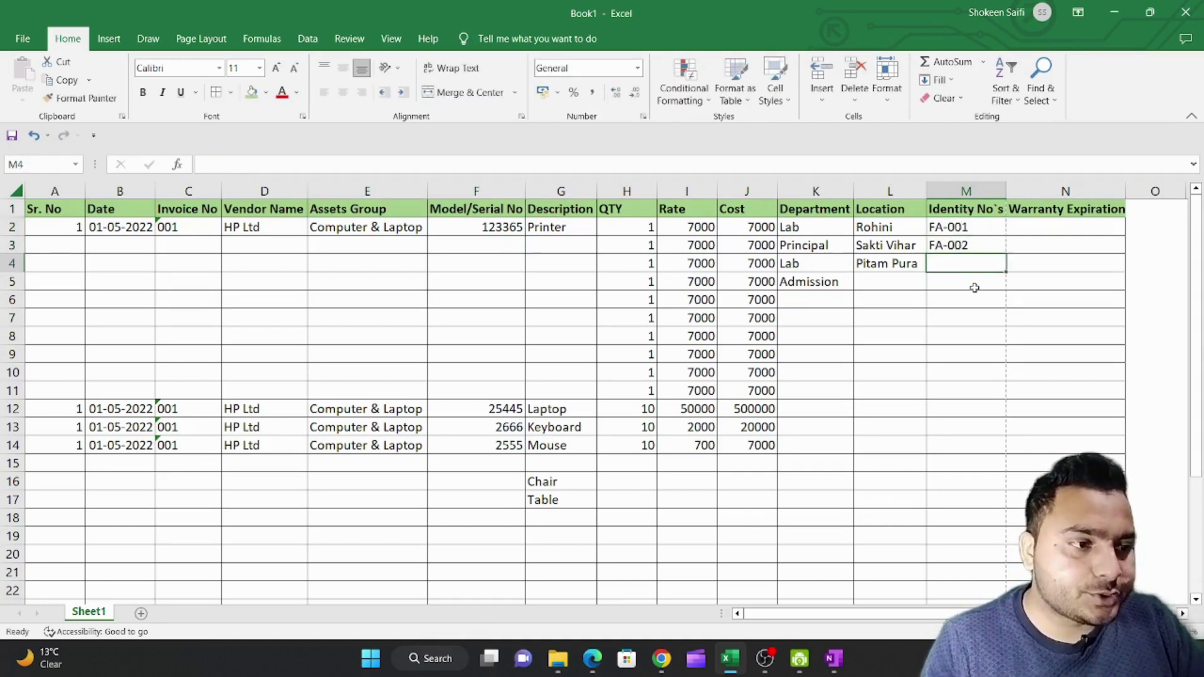
{"action": "key", "text": "Up"}
{"action": "left_click", "coordinate": [974, 288]}
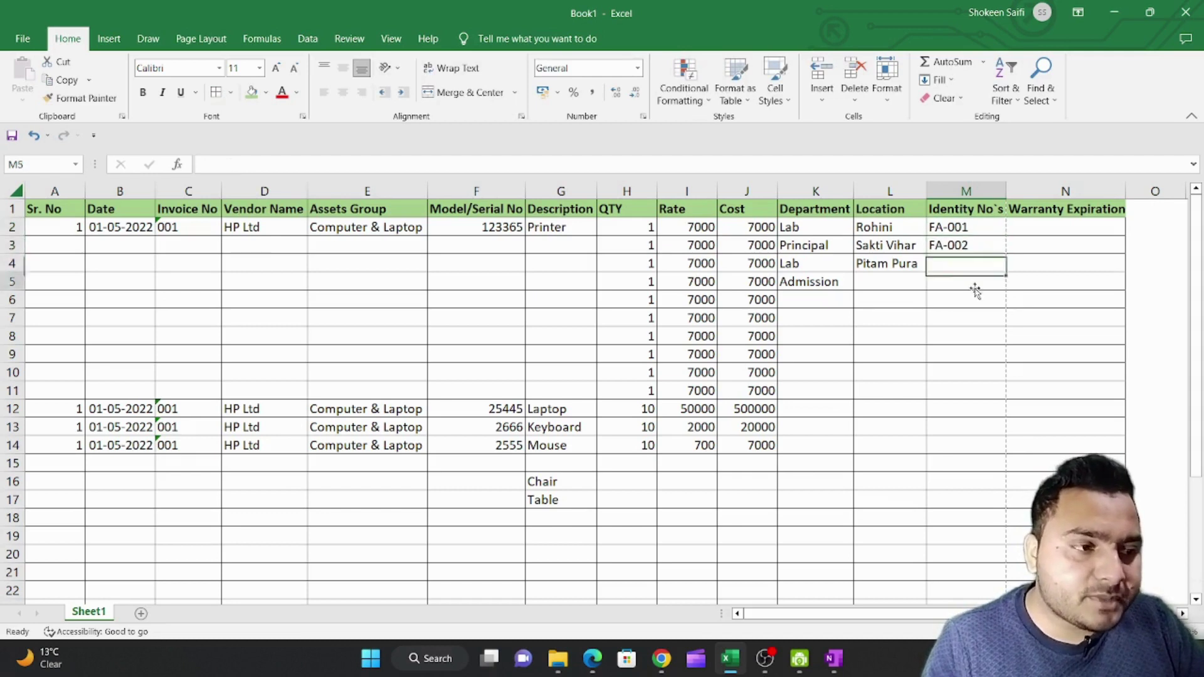
{"action": "key", "text": "Down"}
{"action": "key", "text": "Down"}
{"action": "key", "text": "Up"}
{"action": "key", "text": "Up"}
{"action": "key", "text": "Up"}
{"action": "key", "text": "Up"}
{"action": "key", "text": "Right"}
{"action": "key", "text": "Up"}
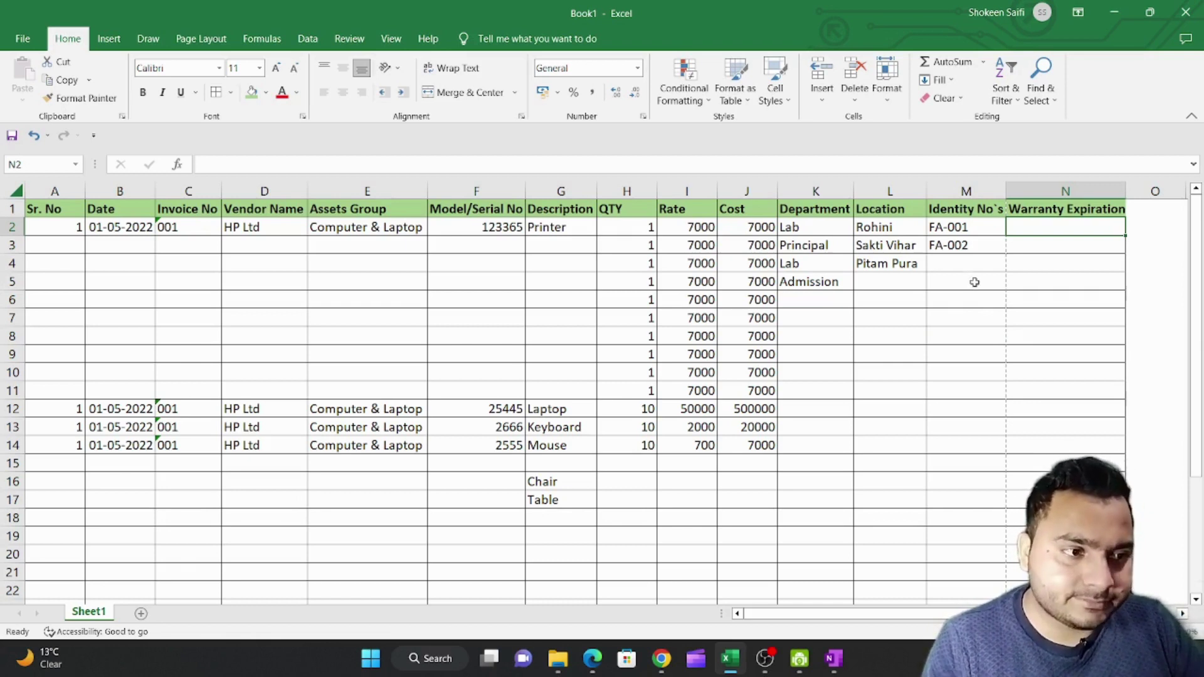
Check the first printer's cost and purchase date, and enter 30-4-2023 as its warranty expiration in N2
{"action": "left_click", "coordinate": [764, 238]}
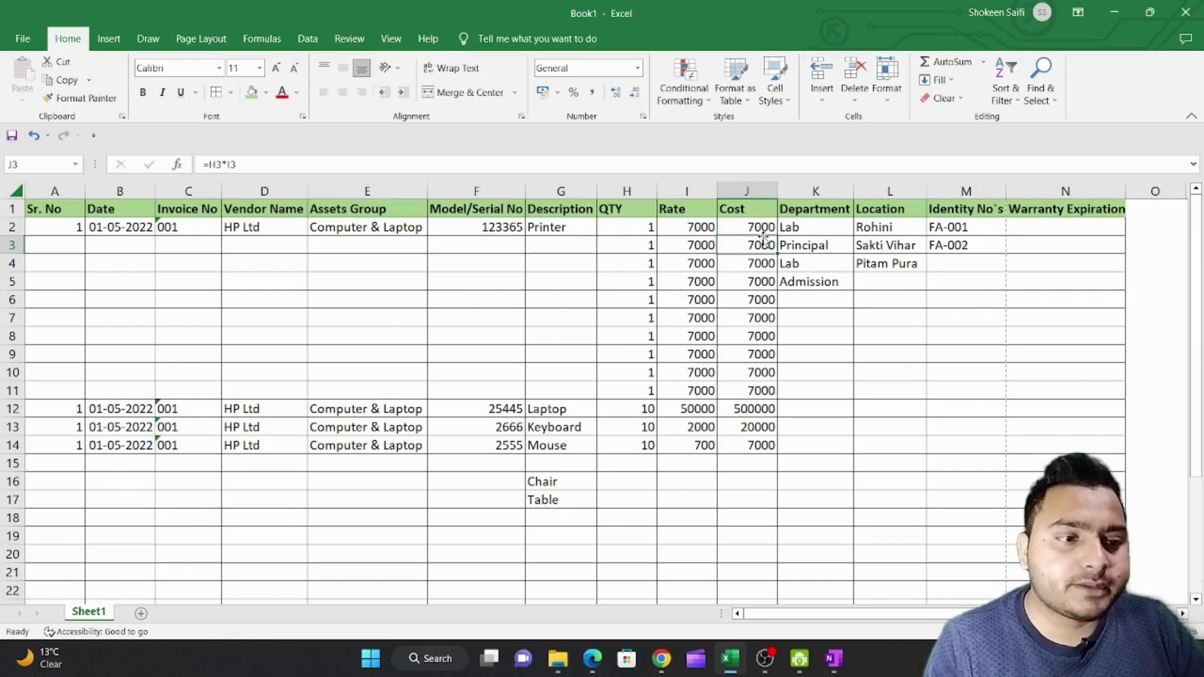
{"action": "left_click", "coordinate": [754, 226]}
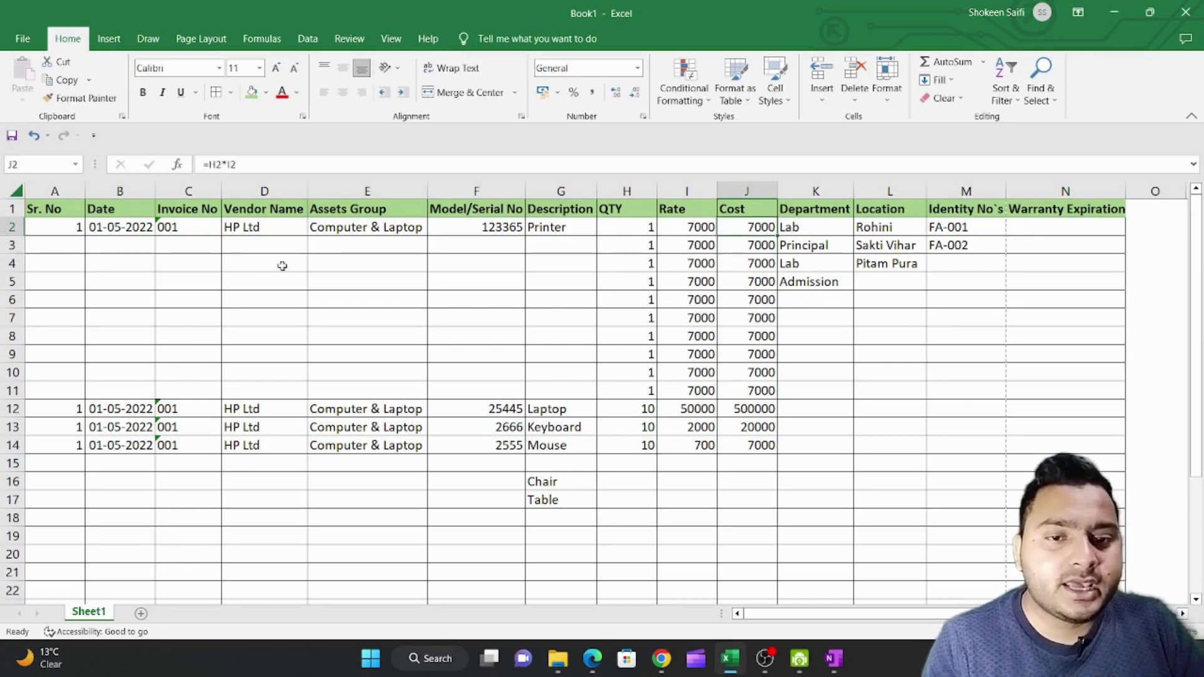
{"action": "left_click", "coordinate": [145, 233]}
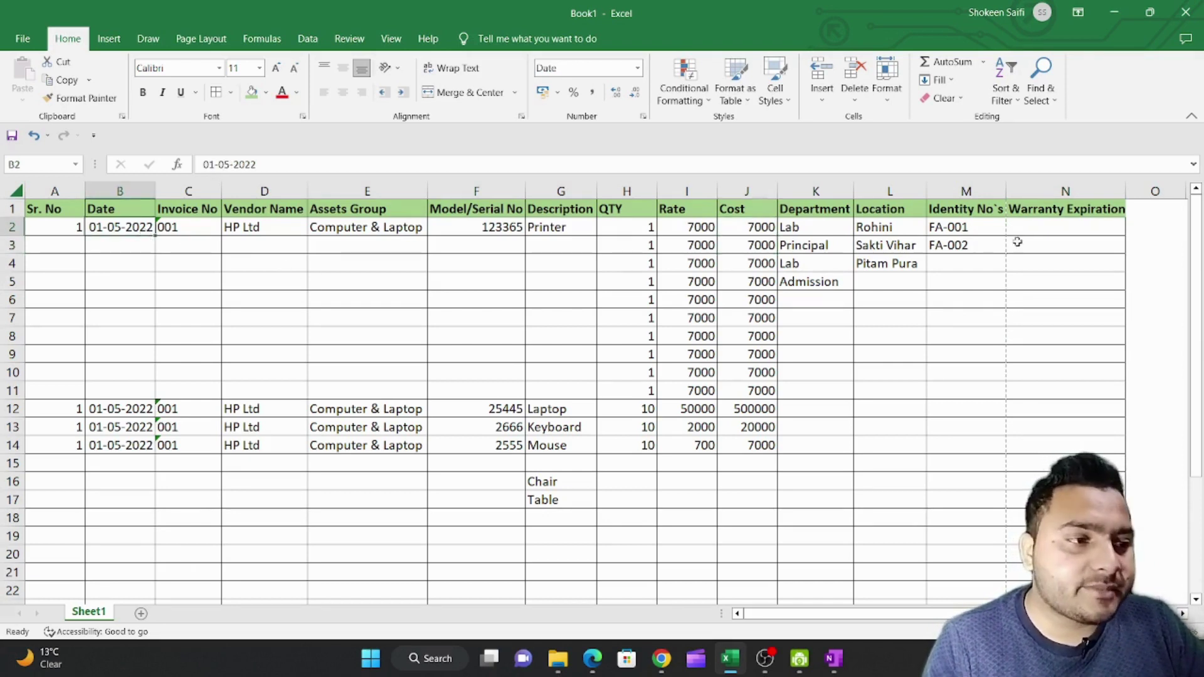
{"action": "left_click", "coordinate": [1037, 232]}
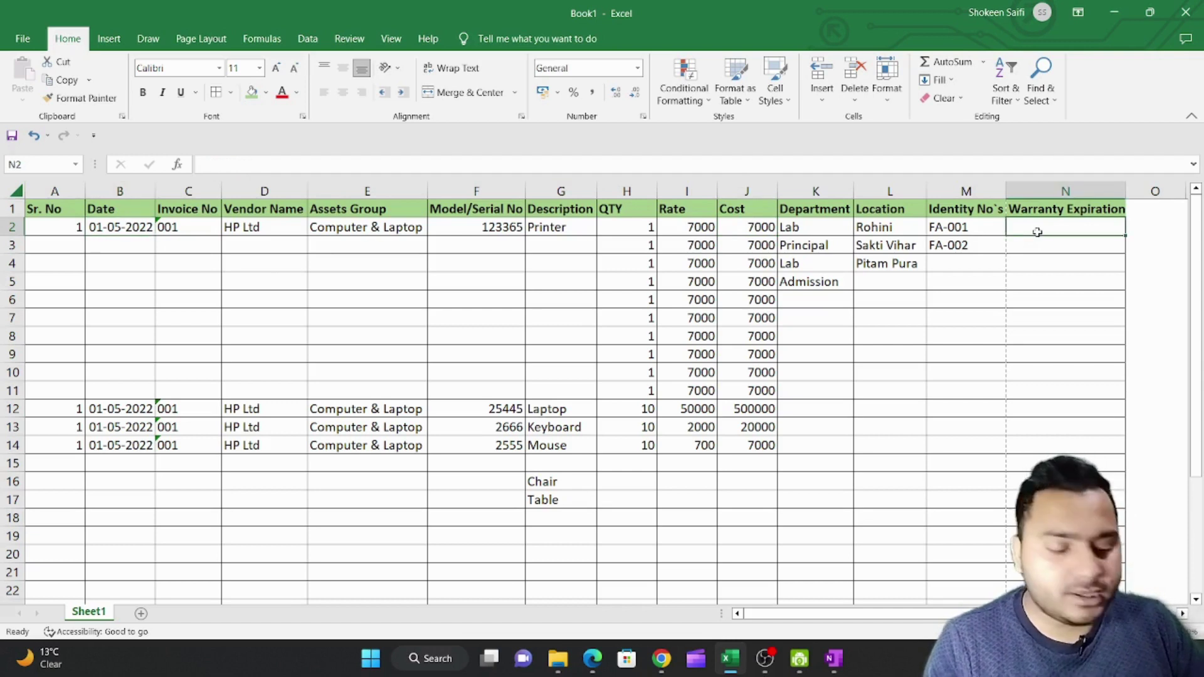
{"action": "type", "text": "30-04-20"}
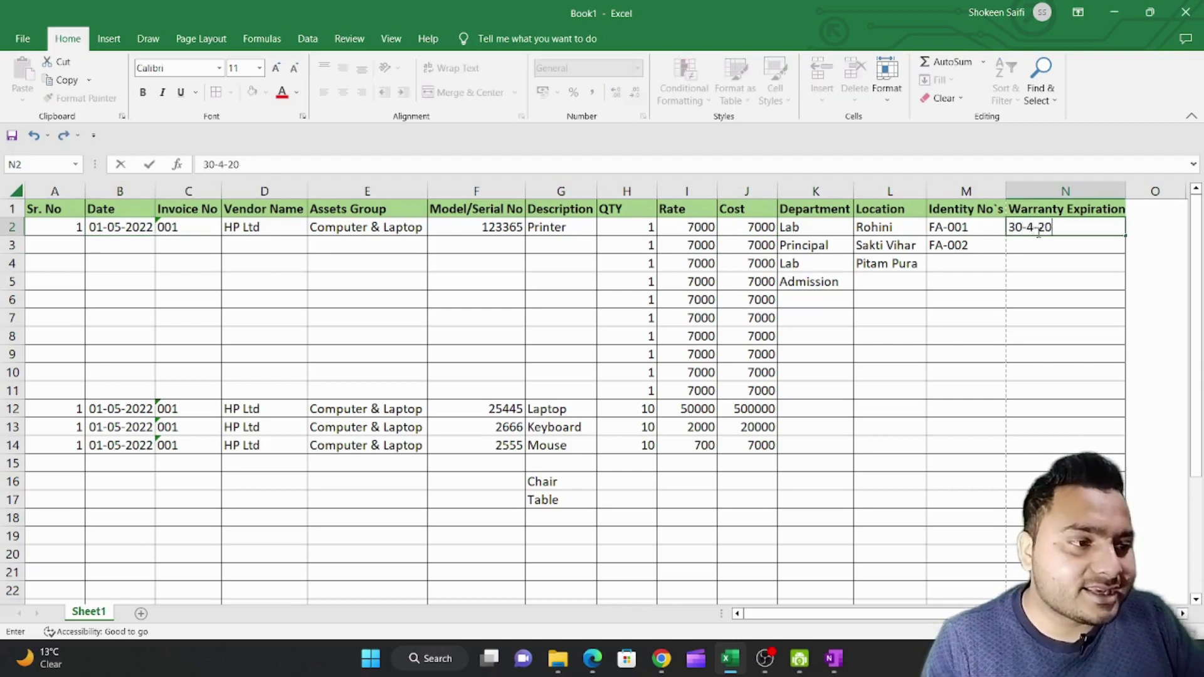
{"action": "type", "text": "23"}
{"action": "key", "text": "Return"}
{"action": "key", "text": "Return"}
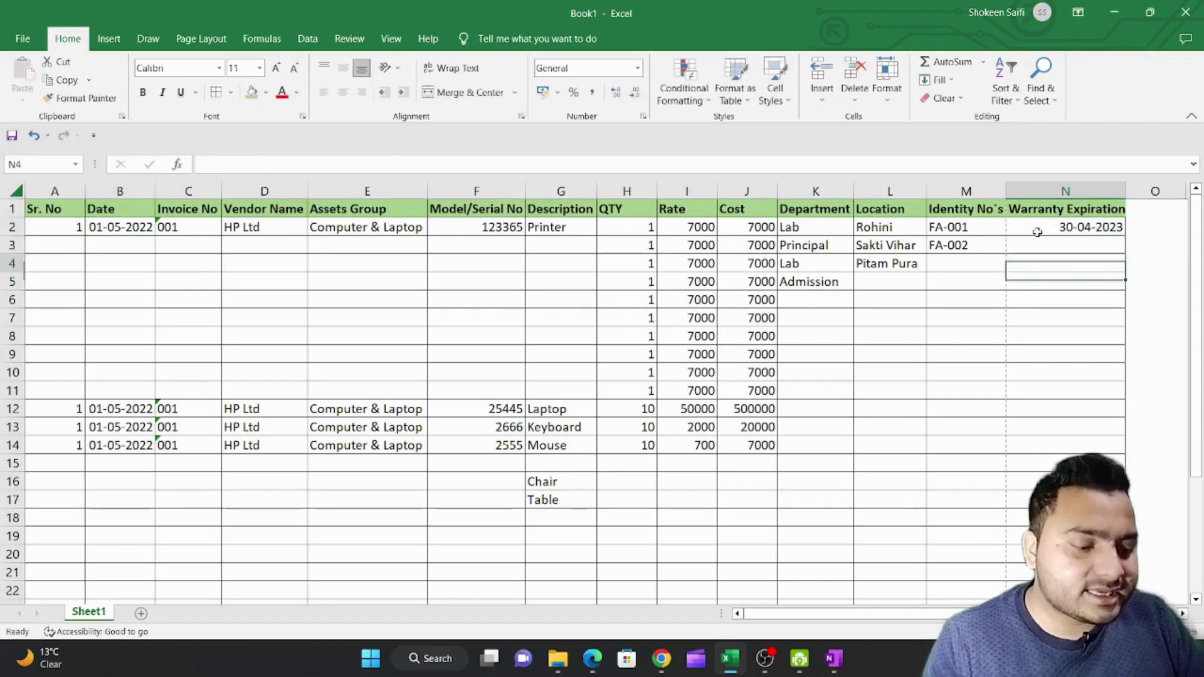
Add the column heading Responsible Person in O1, beside Warranty Expiration
{"action": "key", "text": "Right"}
{"action": "key", "text": "Up"}
{"action": "key", "text": "Up"}
{"action": "key", "text": "Up"}
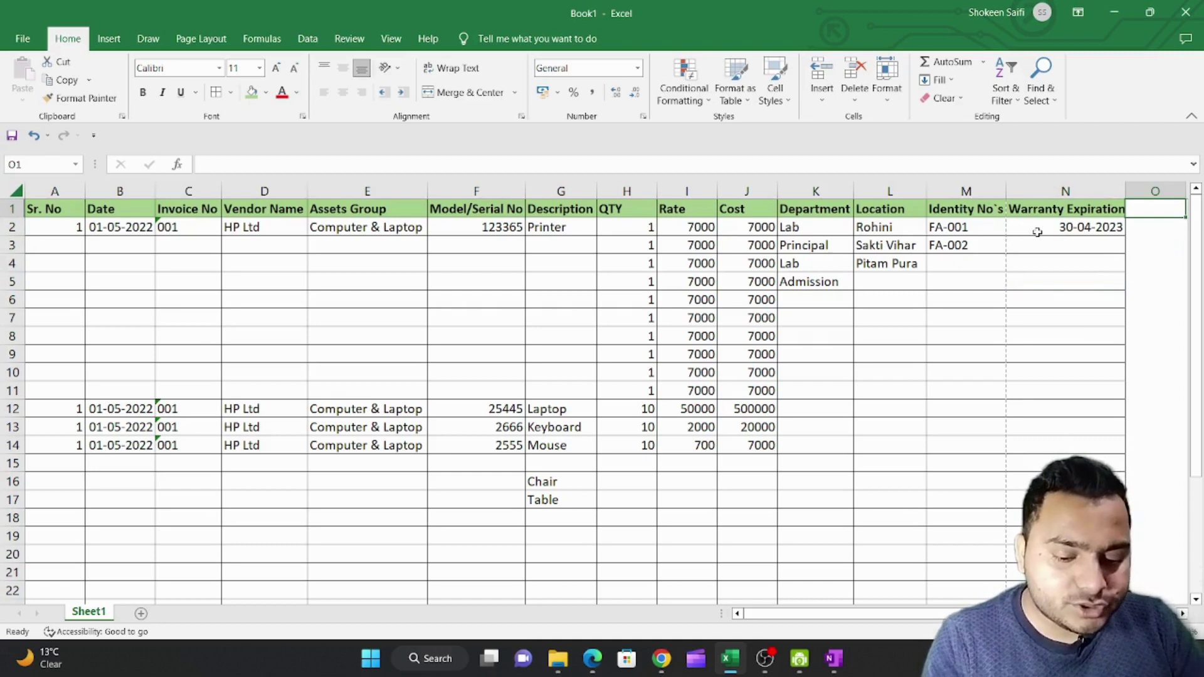
{"action": "type", "text": "rESPON"}
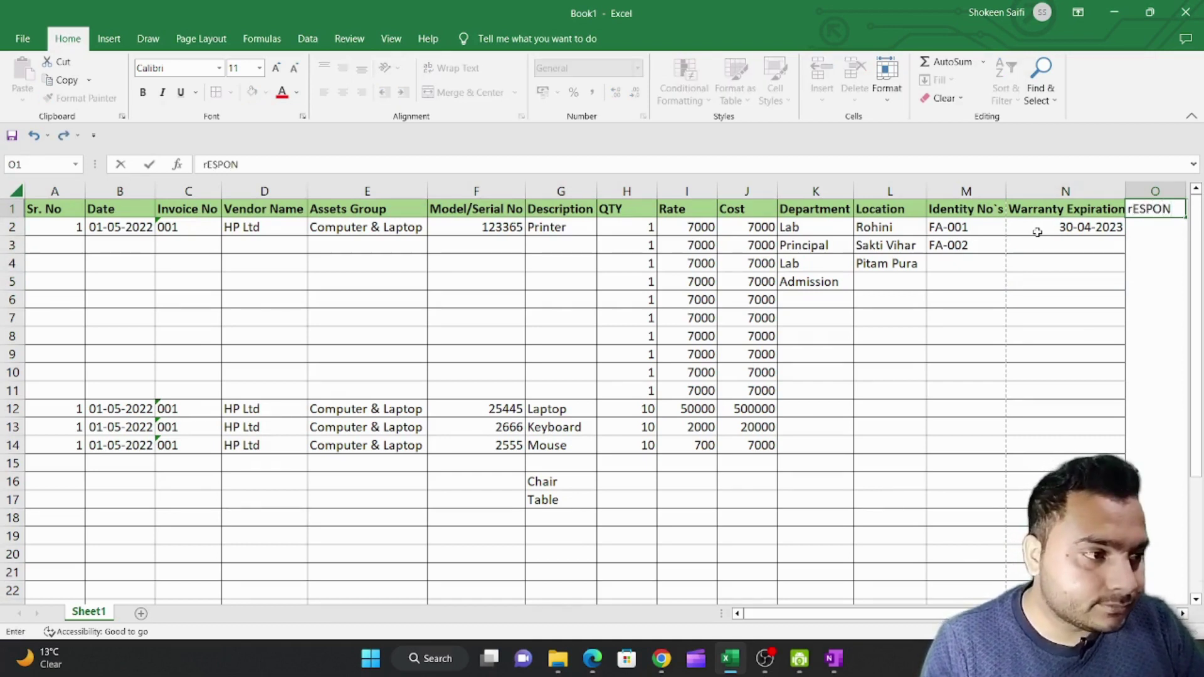
{"action": "type", "text": "SIBLE "}
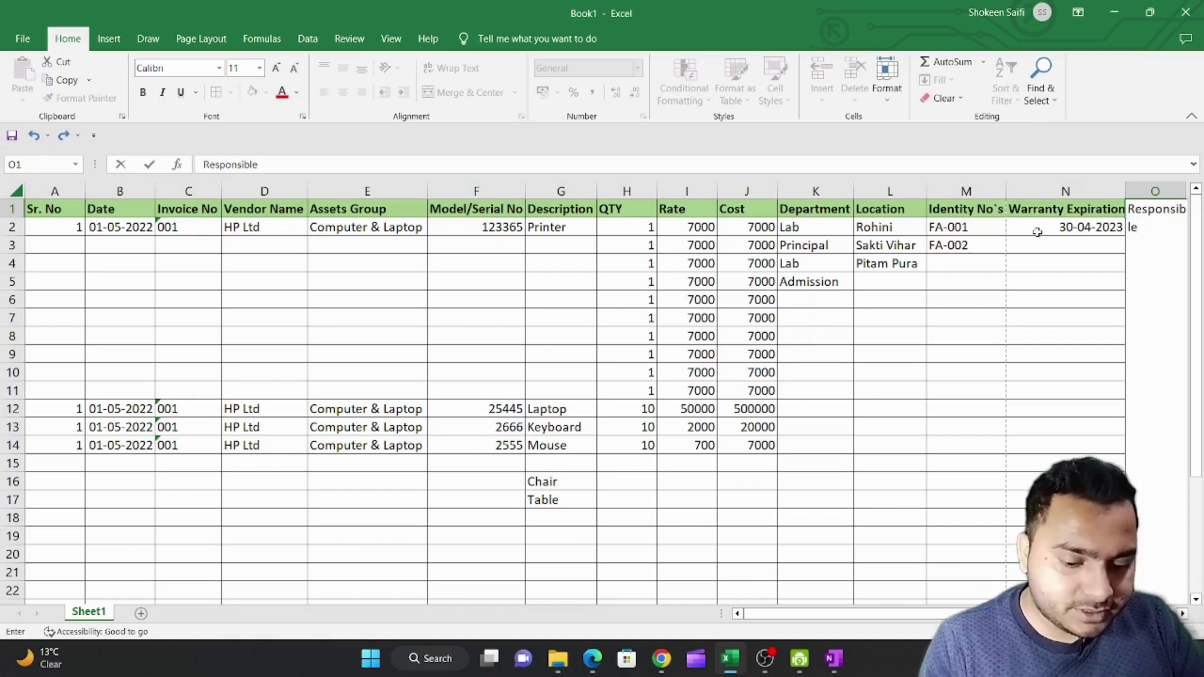
{"action": "type", "text": "Person"}
{"action": "key", "text": "Return"}
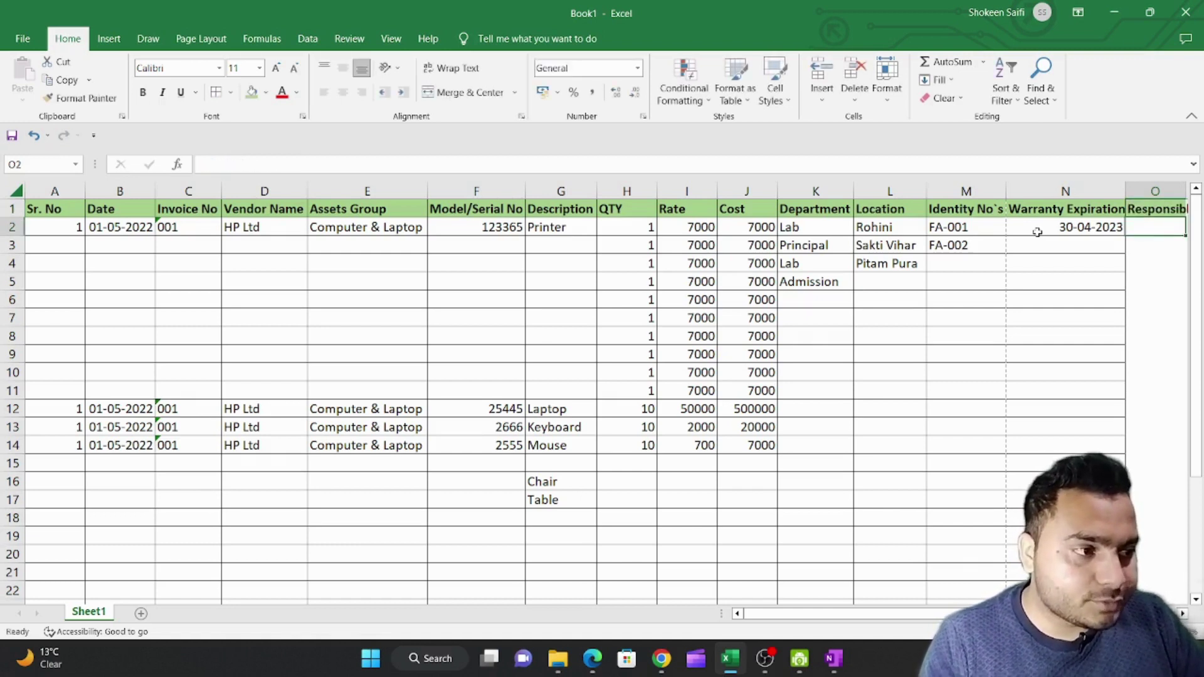
Fit the width of column O to its Responsible Person heading
{"action": "key", "text": "alt+p"}
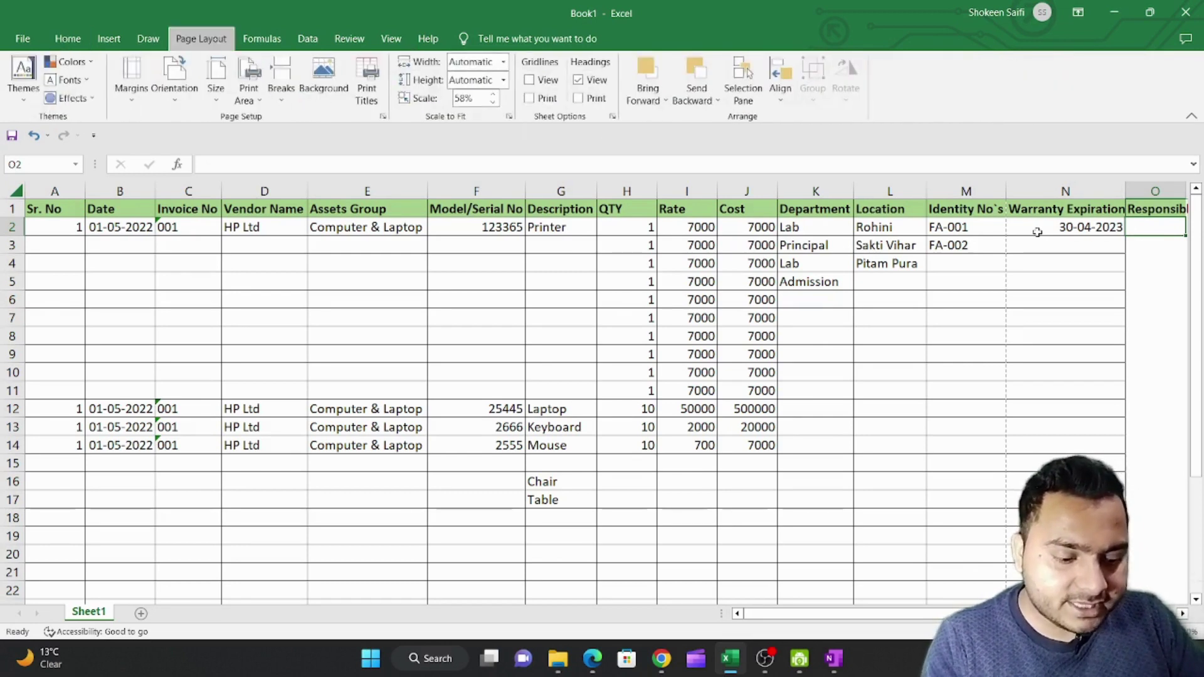
{"action": "key", "text": "Up"}
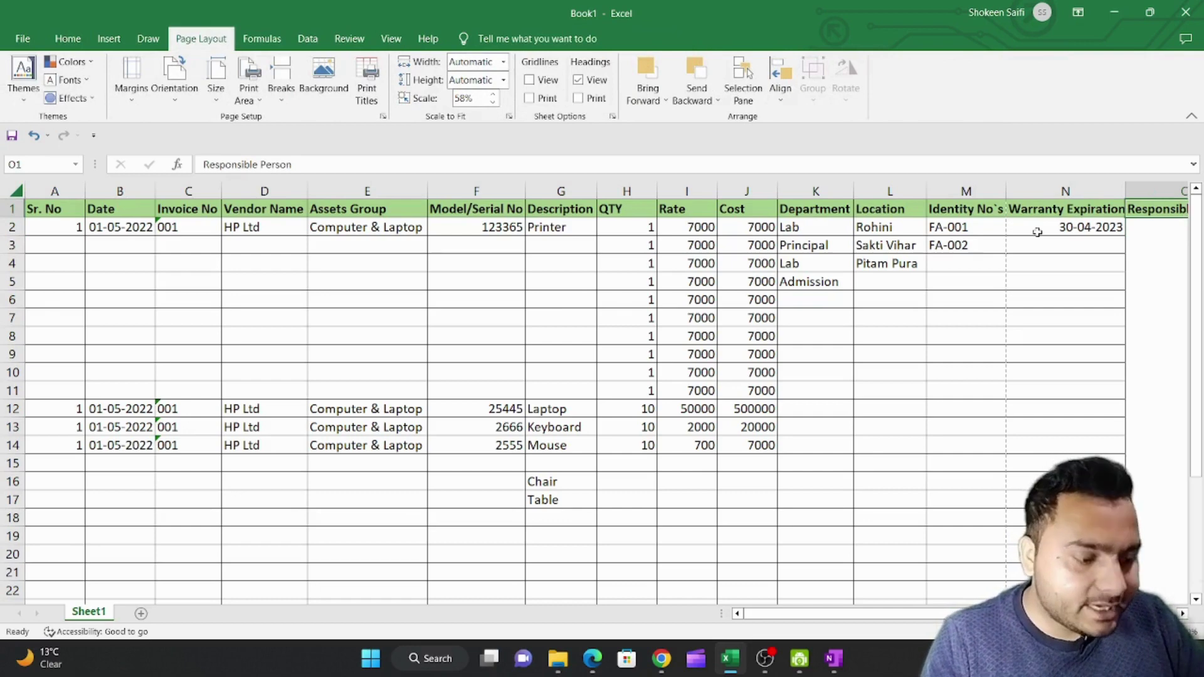
{"action": "key", "text": "Right"}
{"action": "key", "text": "Left"}
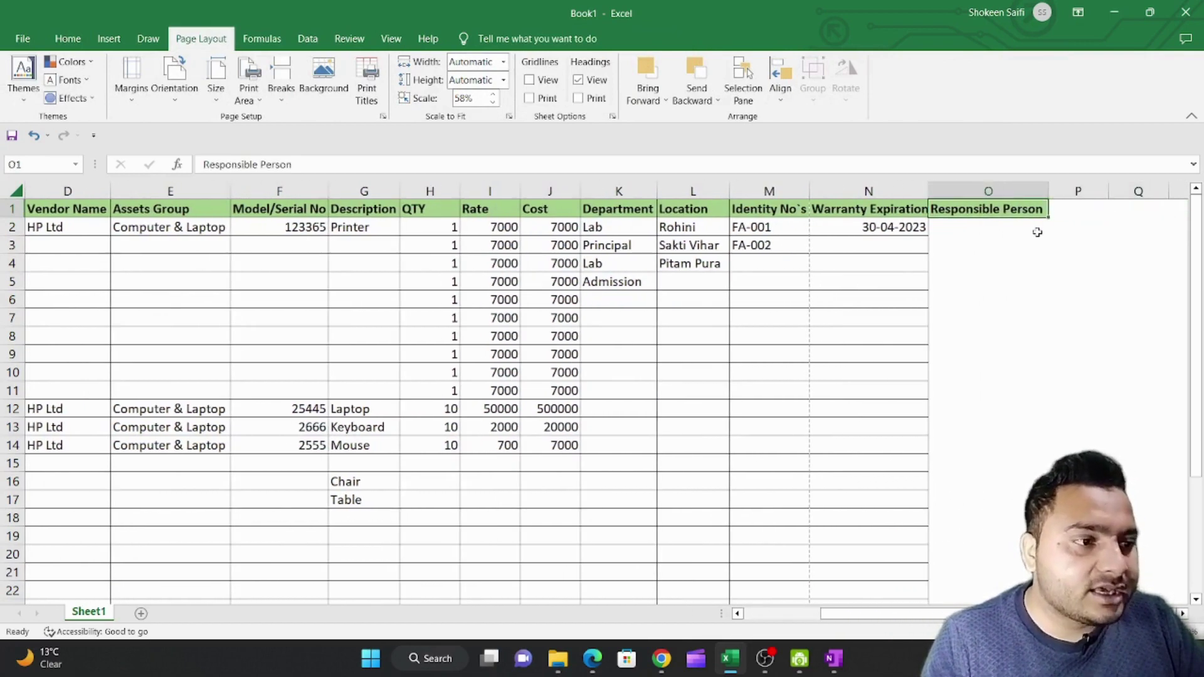
Look through the cells under the Responsible Person heading and return to cell A1
{"action": "key", "text": "Down"}
{"action": "key", "text": "Down"}
{"action": "key", "text": "Down"}
{"action": "key", "text": "Down"}
{"action": "key", "text": "Down"}
{"action": "key", "text": "Down"}
{"action": "key", "text": "Down"}
{"action": "key", "text": "Down"}
{"action": "key", "text": "Down"}
{"action": "key", "text": "Down"}
{"action": "key", "text": "Down"}
{"action": "key", "text": "Down"}
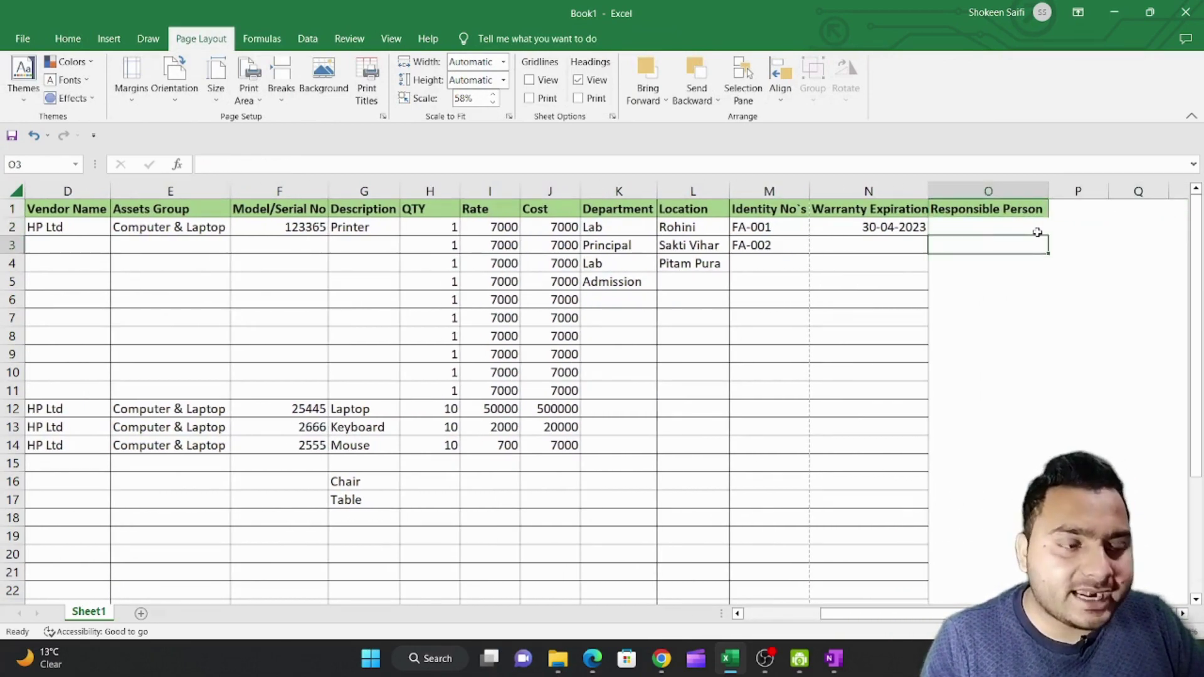
{"action": "key", "text": "Up"}
{"action": "key", "text": "Up"}
{"action": "key", "text": "Up"}
{"action": "key", "text": "Up"}
{"action": "key", "text": "Up"}
{"action": "key", "text": "Up"}
{"action": "key", "text": "Up"}
{"action": "key", "text": "Up"}
{"action": "key", "text": "Up"}
{"action": "key", "text": "Up"}
{"action": "key", "text": "Up"}
{"action": "key", "text": "Up"}
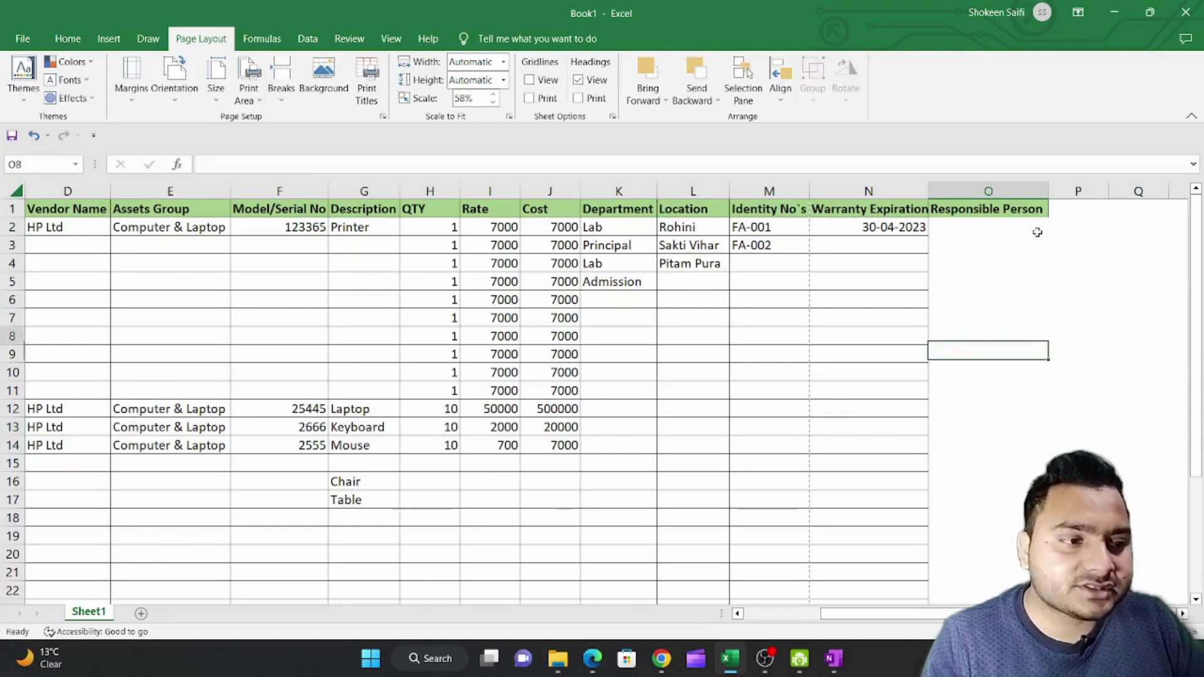
{"action": "key", "text": "Left"}
{"action": "key", "text": "Home"}
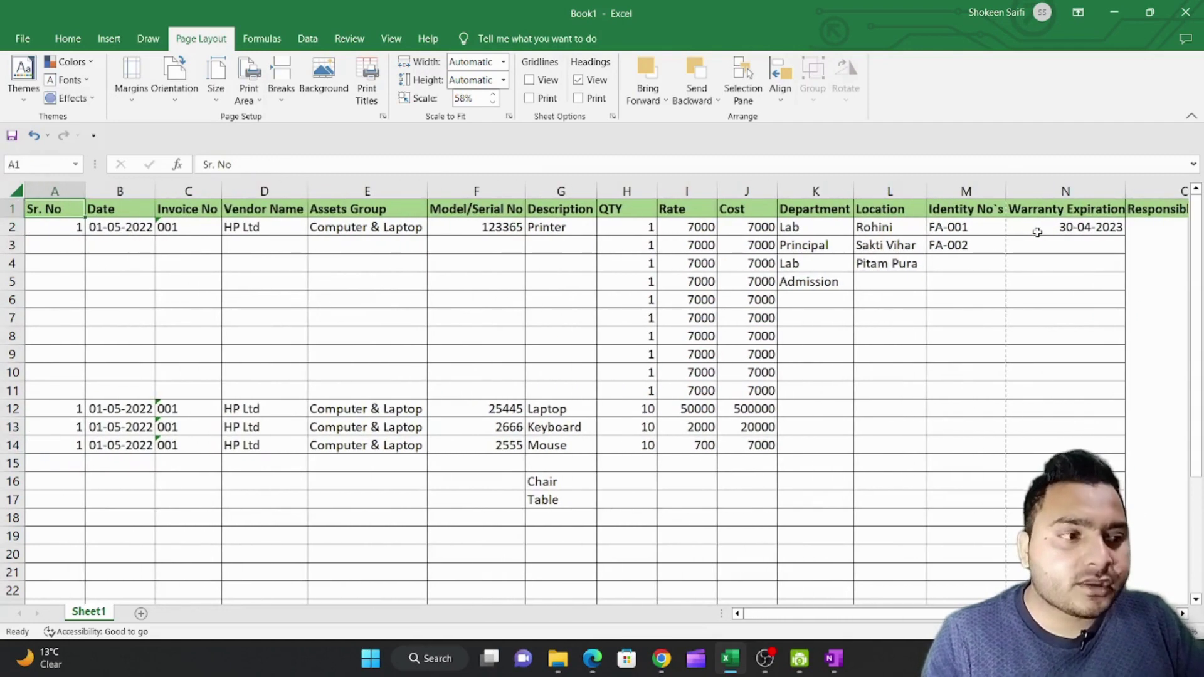